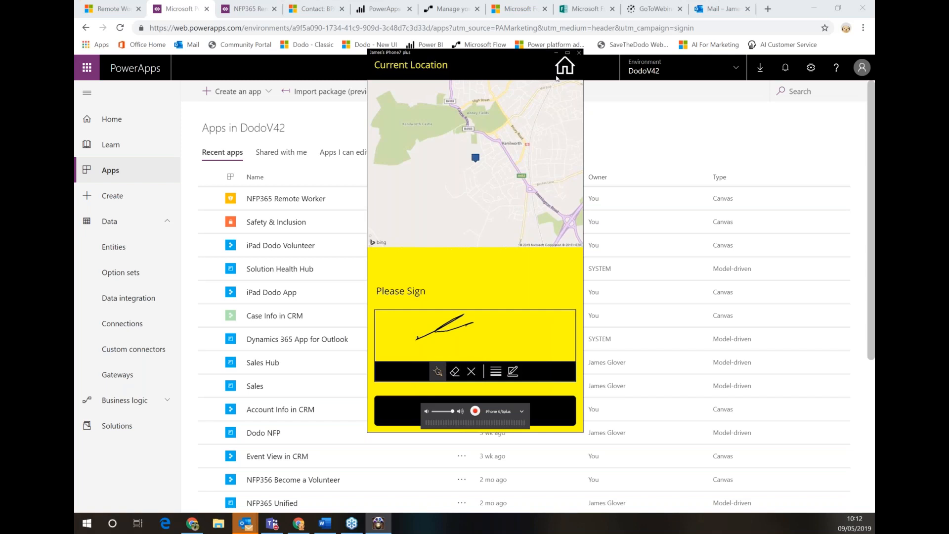
Return to the phone app home and open the Garden Review appointment details (09/05/2019 18:30, 30 min)
left_click(557, 78)
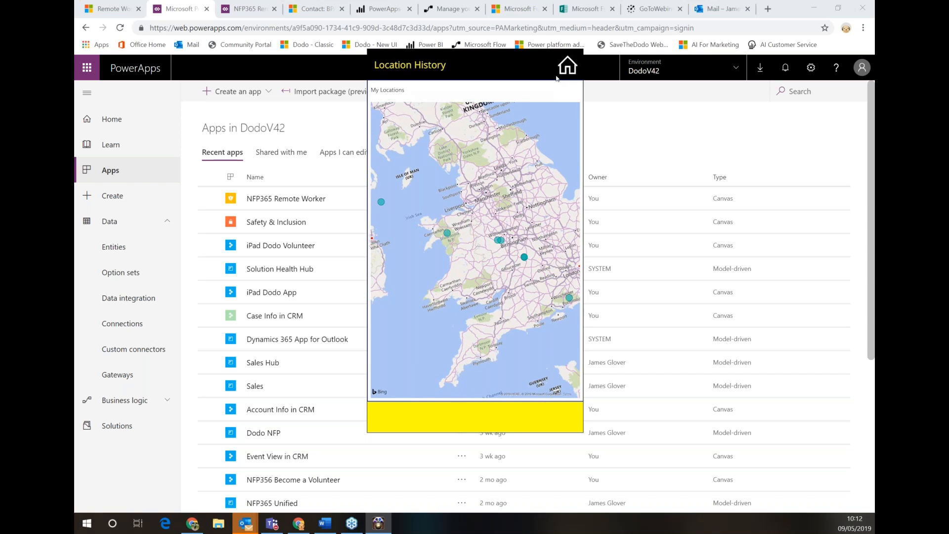
left_click(557, 77)
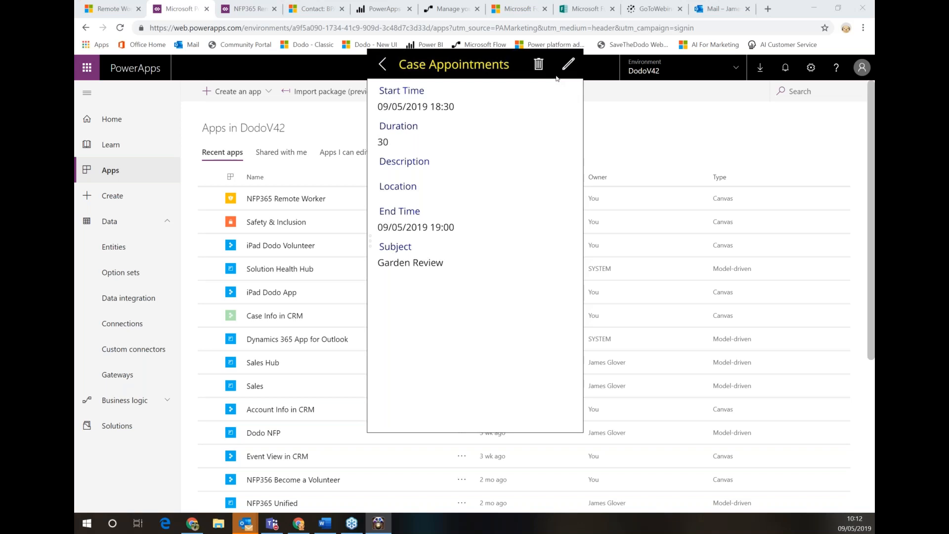
Save the case note 'All looks ok to me' on the Garden Review appointment
left_click(557, 78)
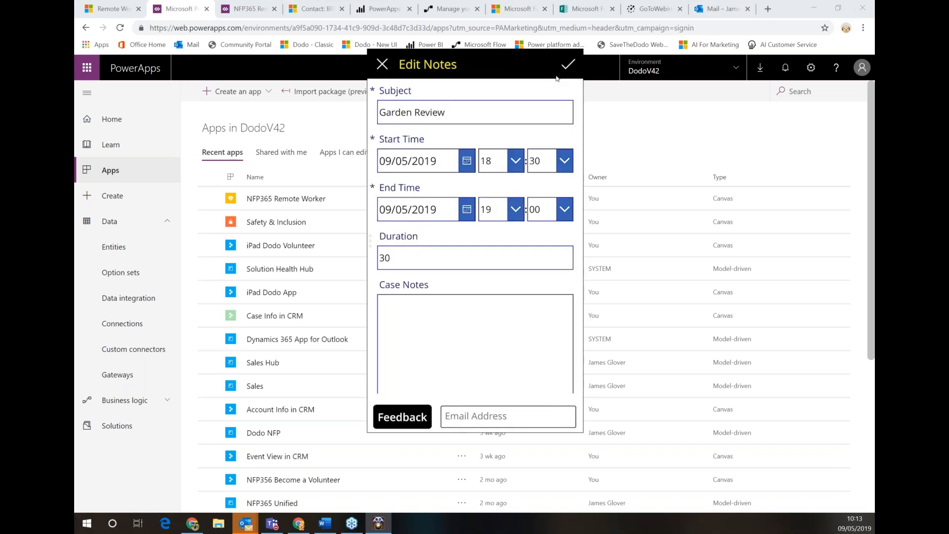
type("All looks ")
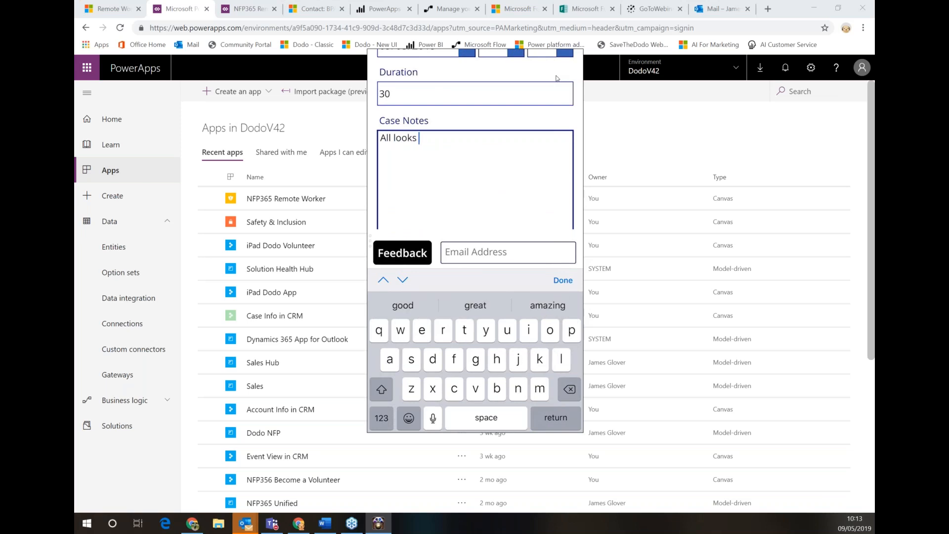
type("ok to me")
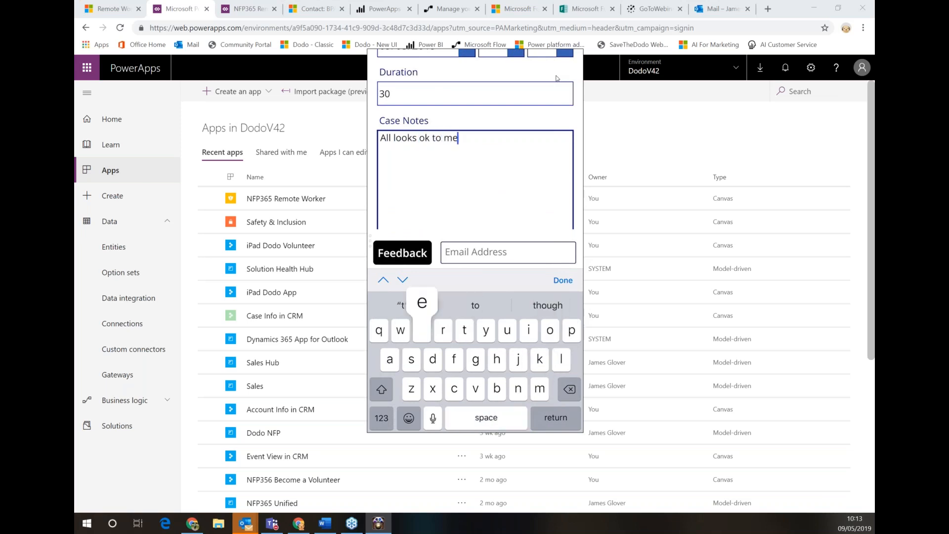
left_click(563, 280)
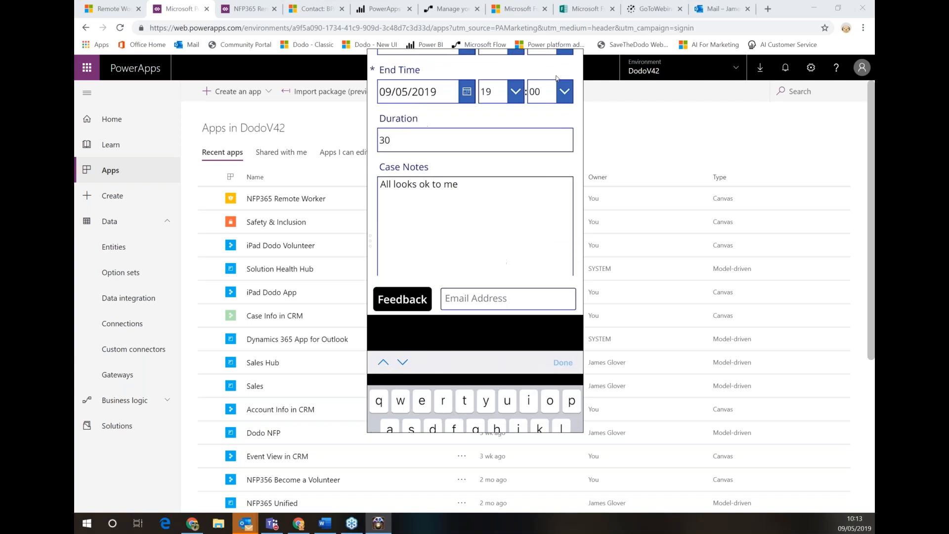
left_click(568, 65)
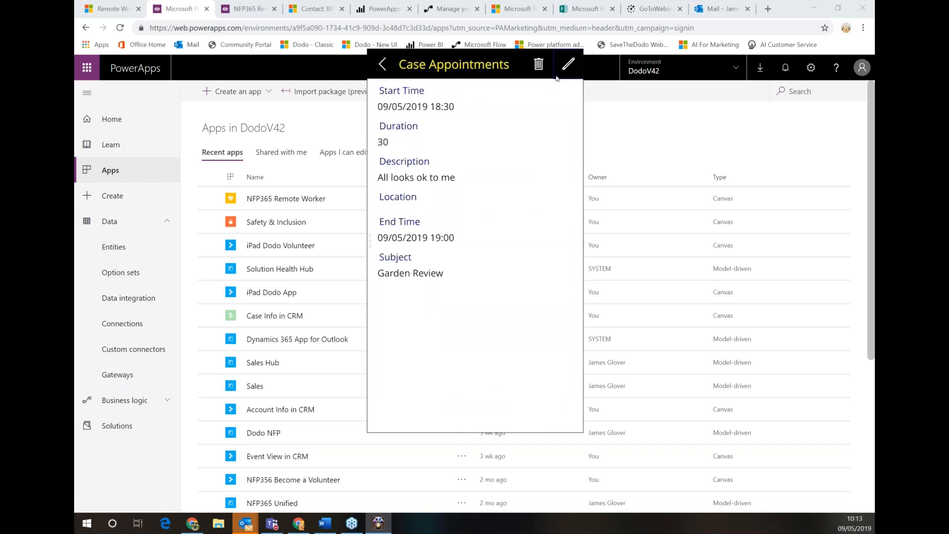
Add a feedback e-mail address to the appointment, then go to the mail inbox
left_click(568, 64)
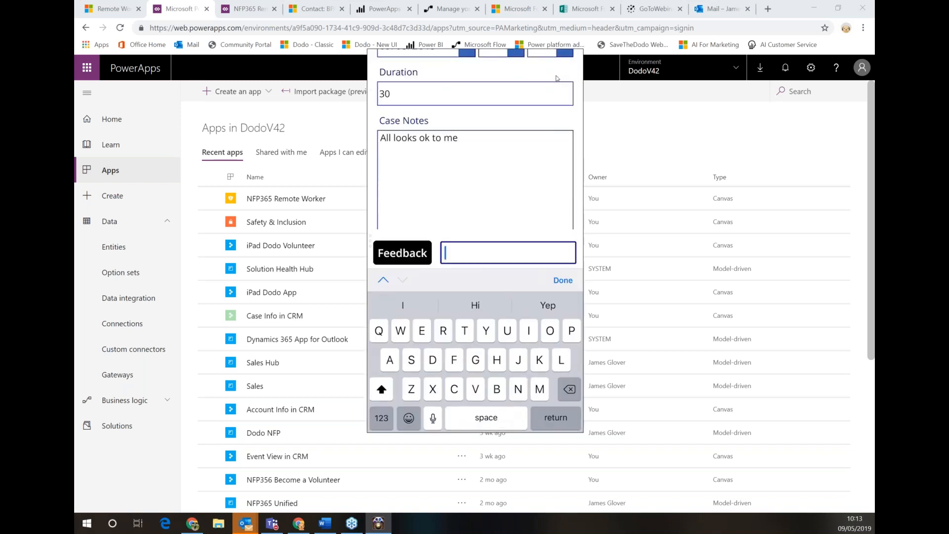
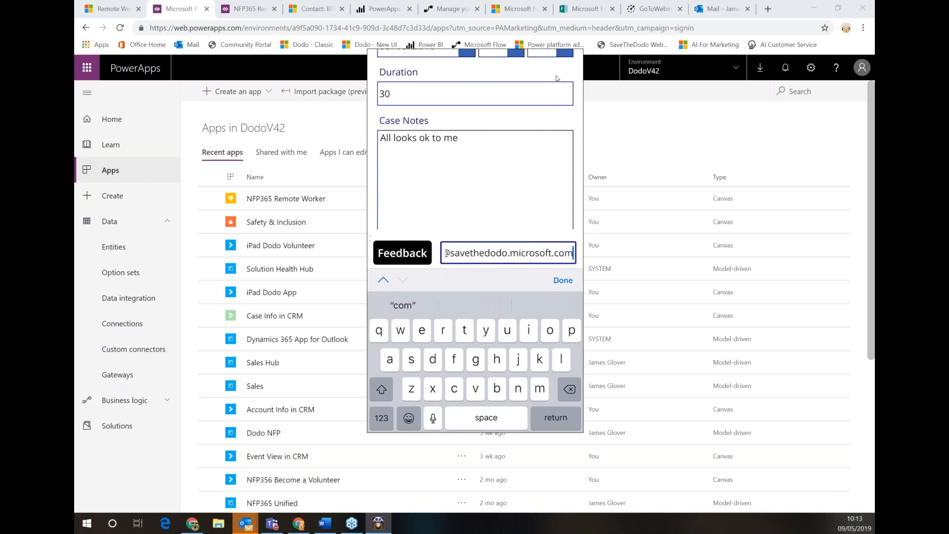
key("Return")
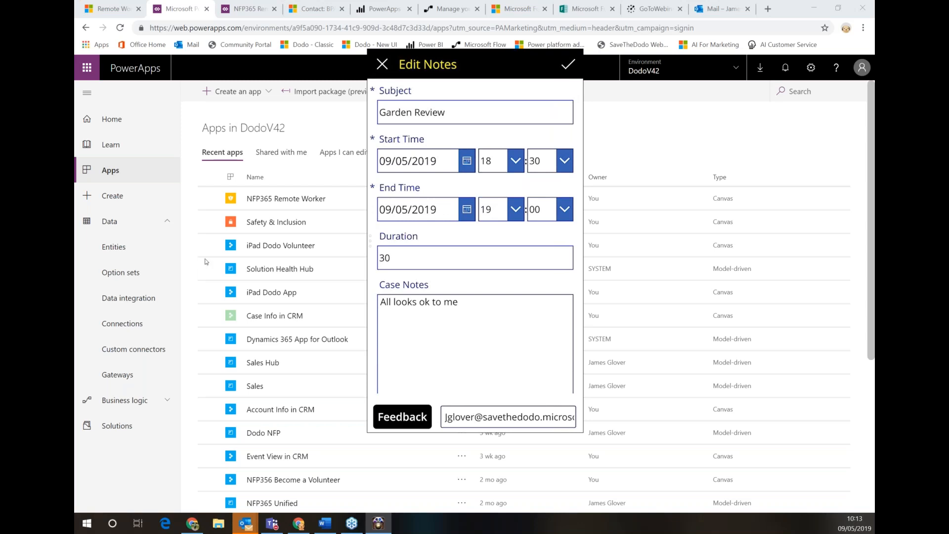
mouse_move(543, 410)
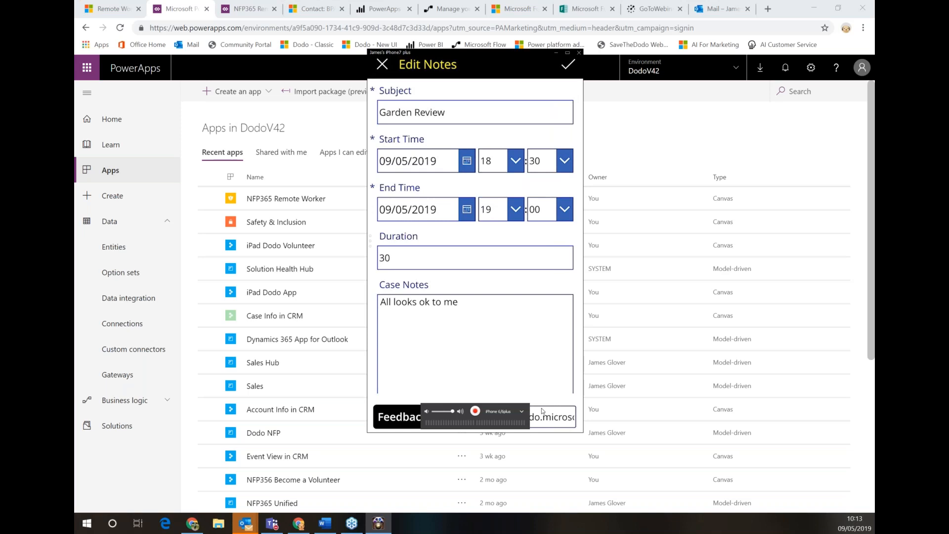
left_click(715, 15)
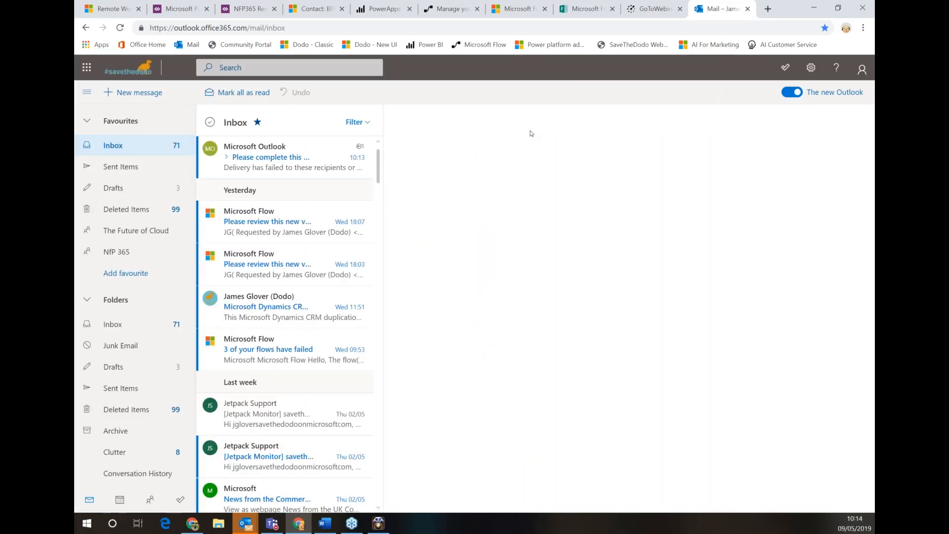
Read the Outlook delivery-failure notice about the home visit form, then go to the Remote Workers dashboard
left_click(314, 150)
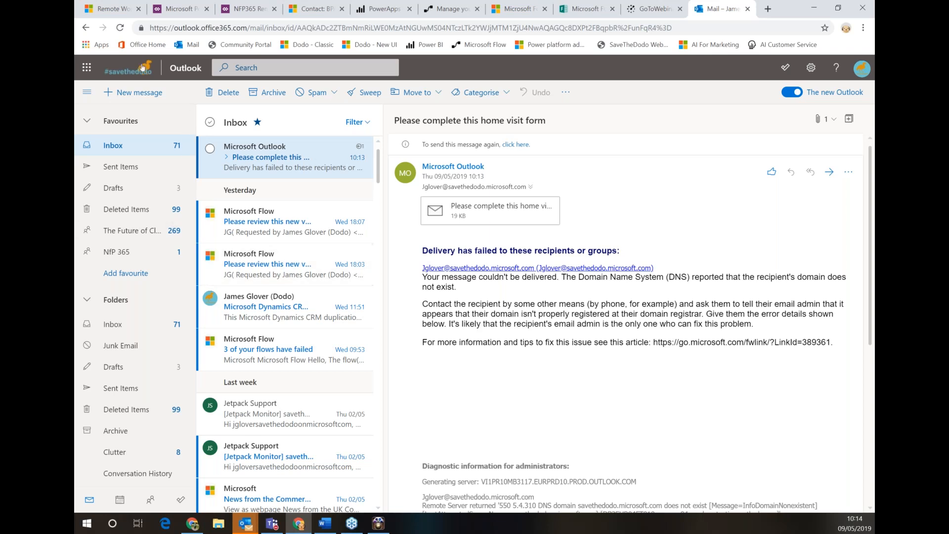
left_click(125, 8)
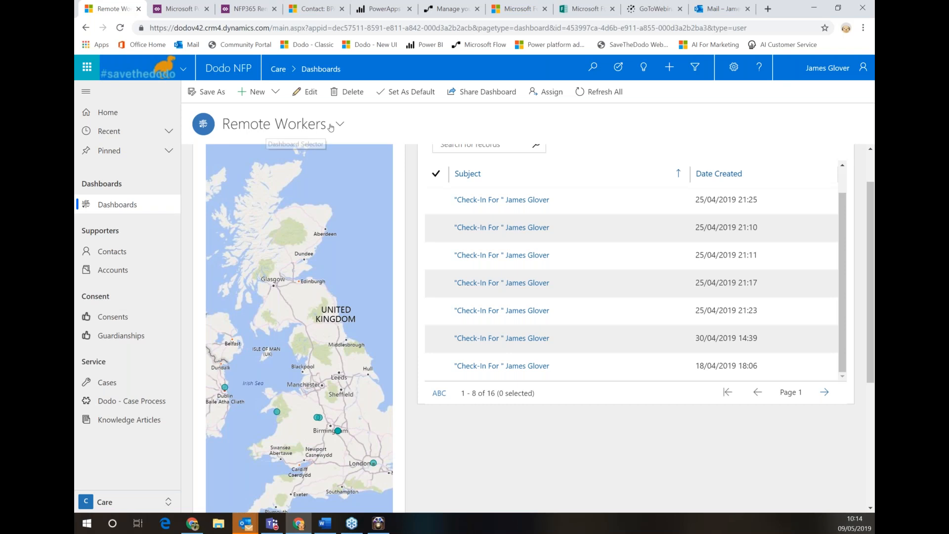
Refresh the Remote Workers dashboard and sort check-ins by Date Created, newest first
scroll(267, 471, "up", 1)
scroll(304, 460, "down", 1)
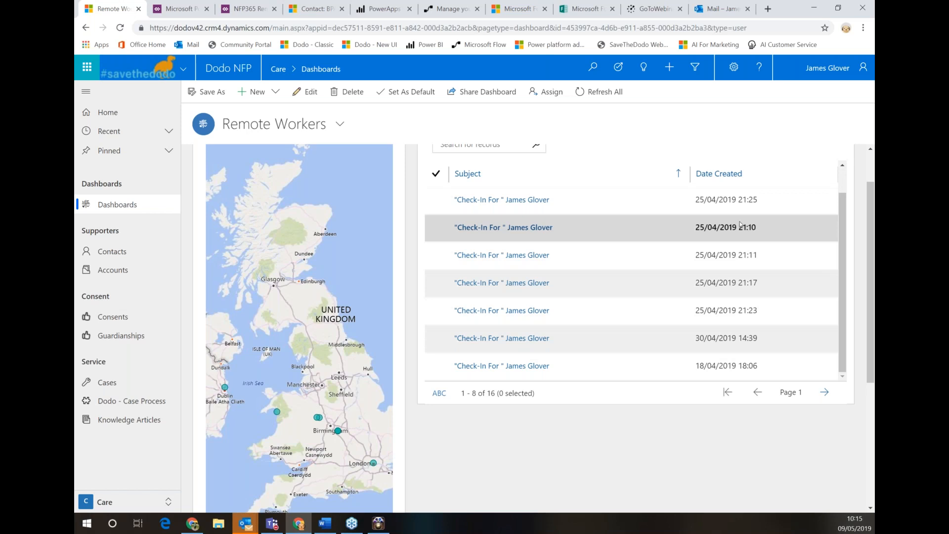
left_click(598, 93)
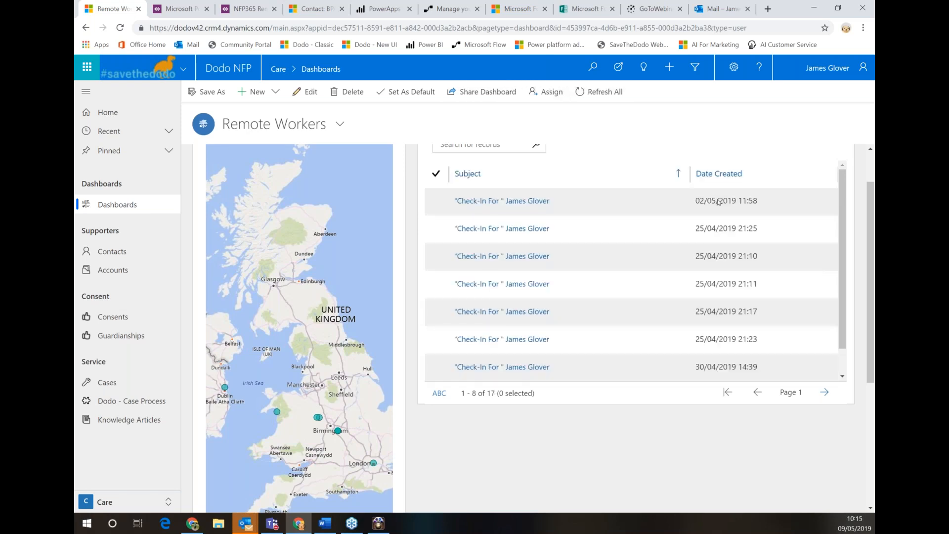
left_click(733, 173)
left_click(733, 172)
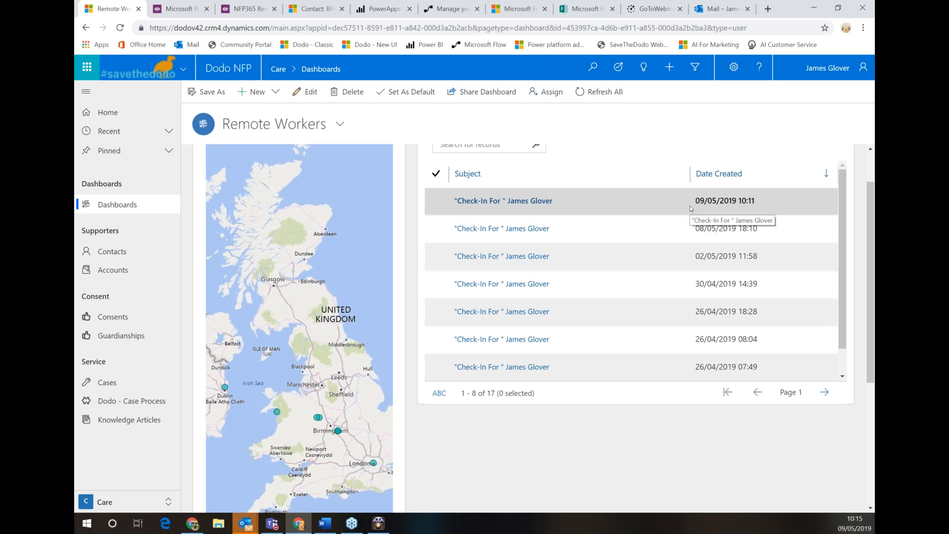
Open the PowerApps Remote Check-In team flow in the editor and expand its Create a new record step
left_click(447, 9)
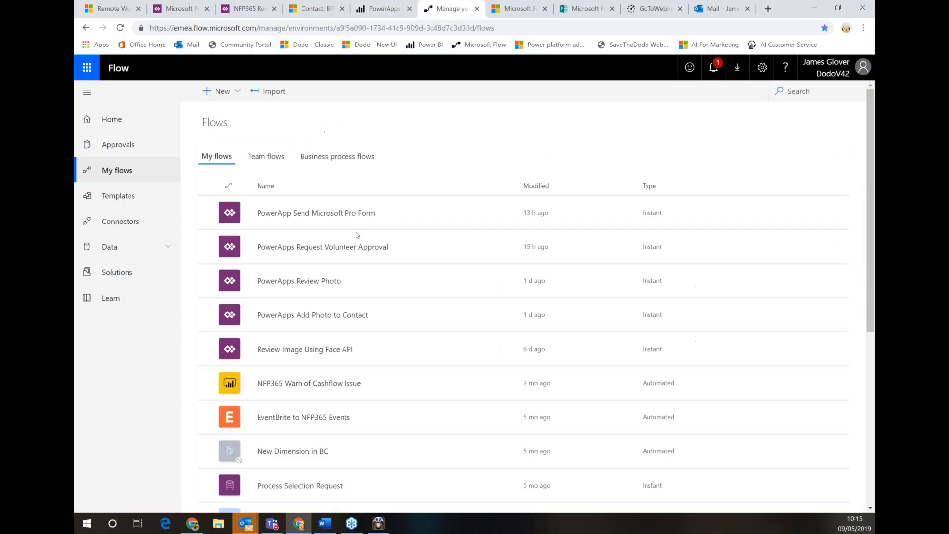
left_click(267, 157)
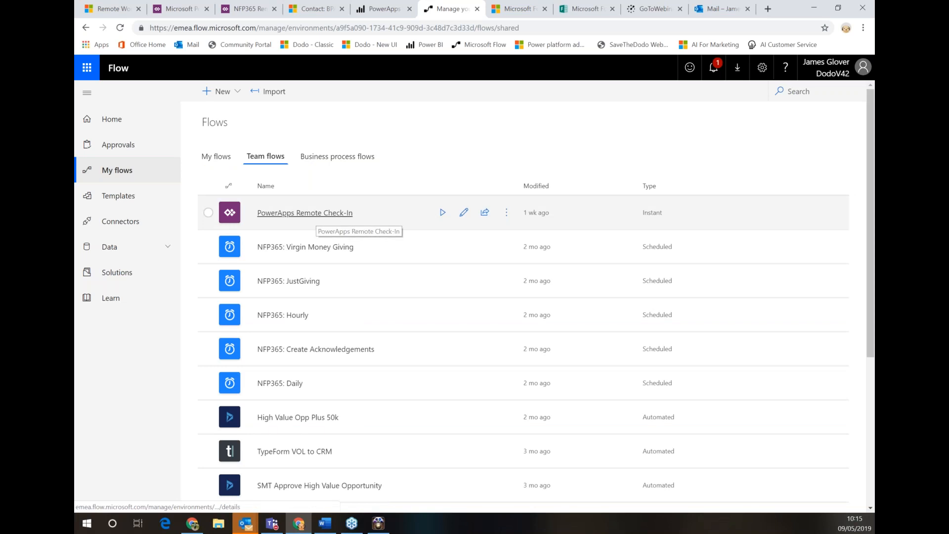
left_click(317, 213)
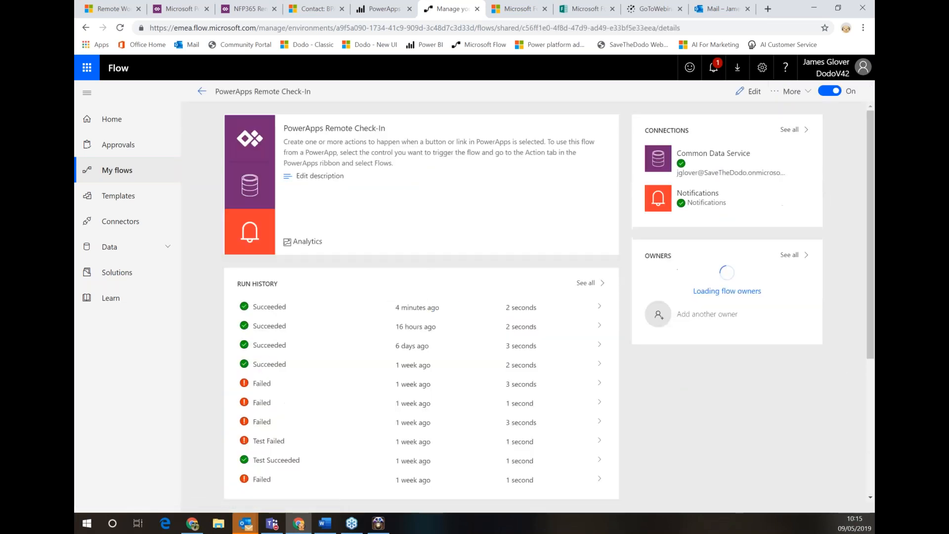
left_click(737, 93)
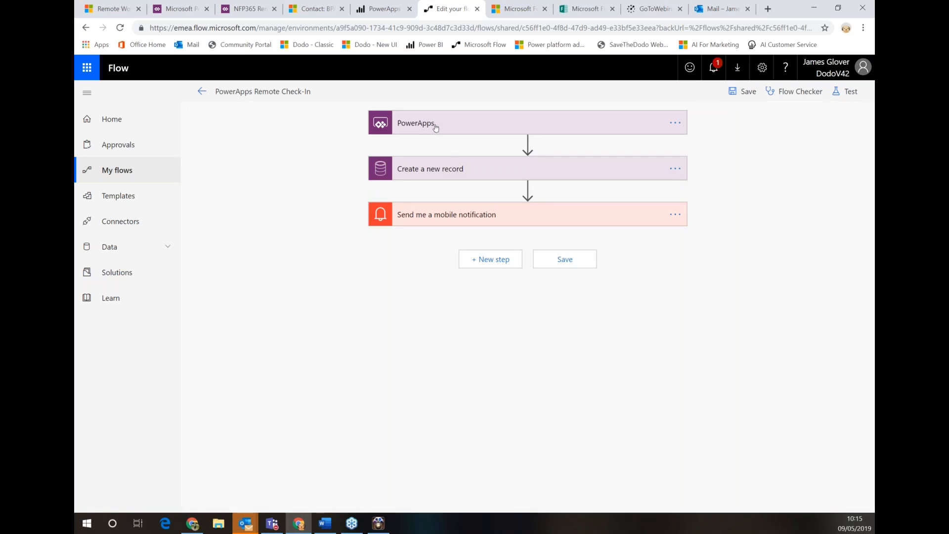
left_click(448, 176)
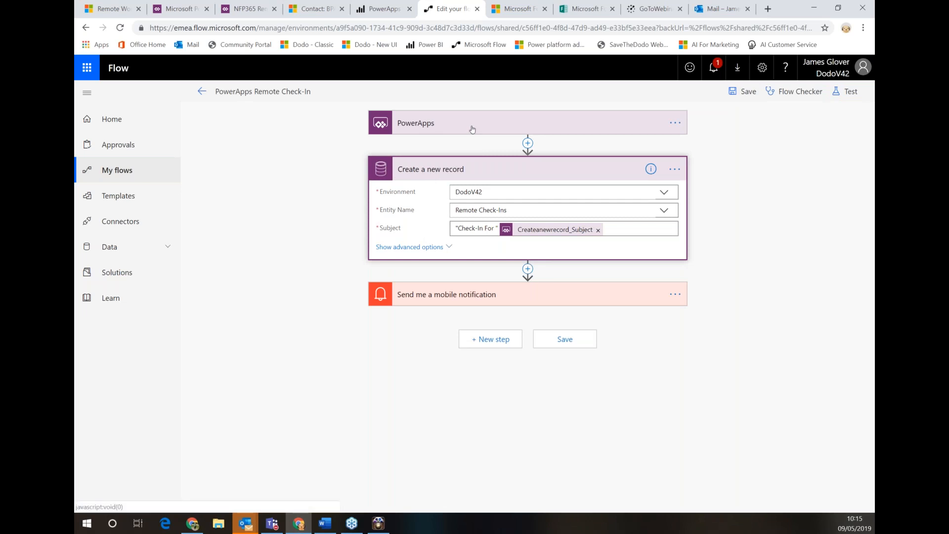
Inspect the mobile notification and Create a new record fields, then exit the editor without saving
left_click(450, 299)
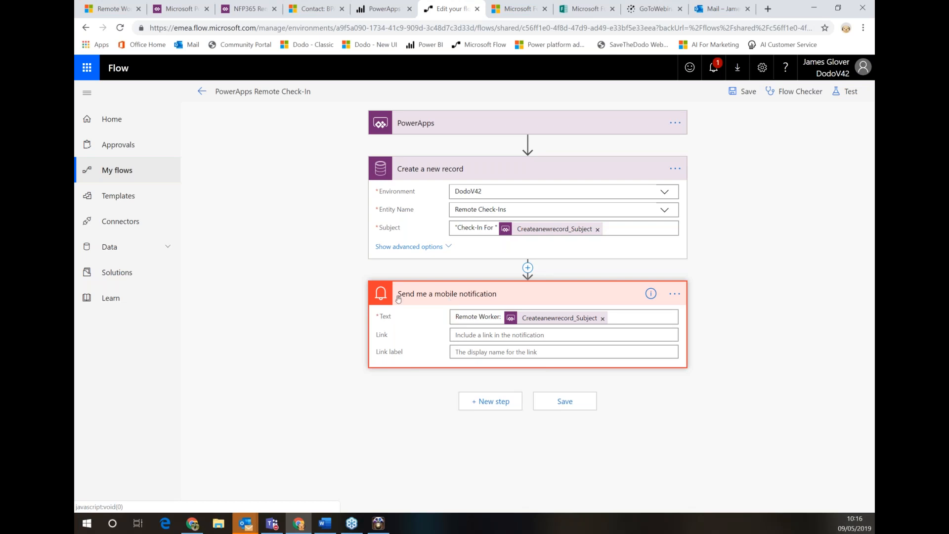
left_click(421, 248)
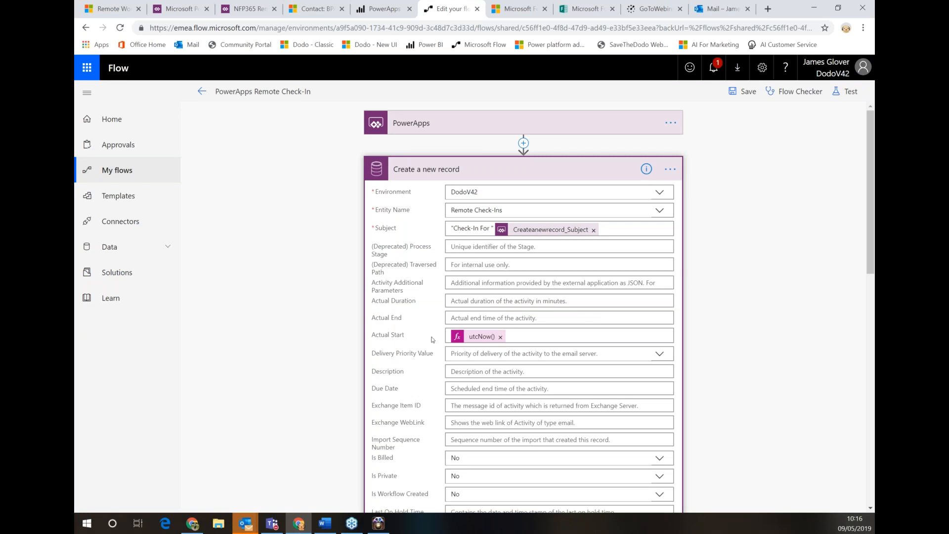
scroll(433, 339, "down", 3)
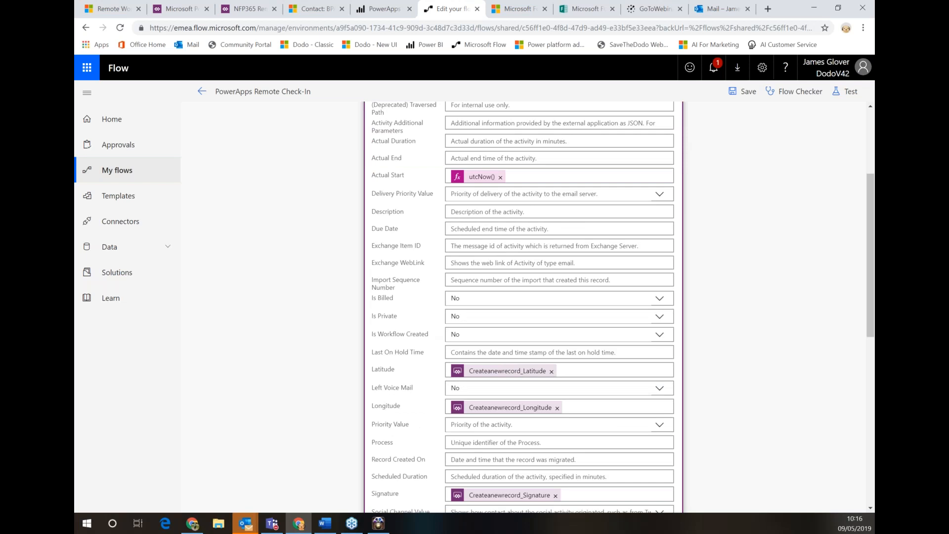
scroll(547, 392, "down", 2)
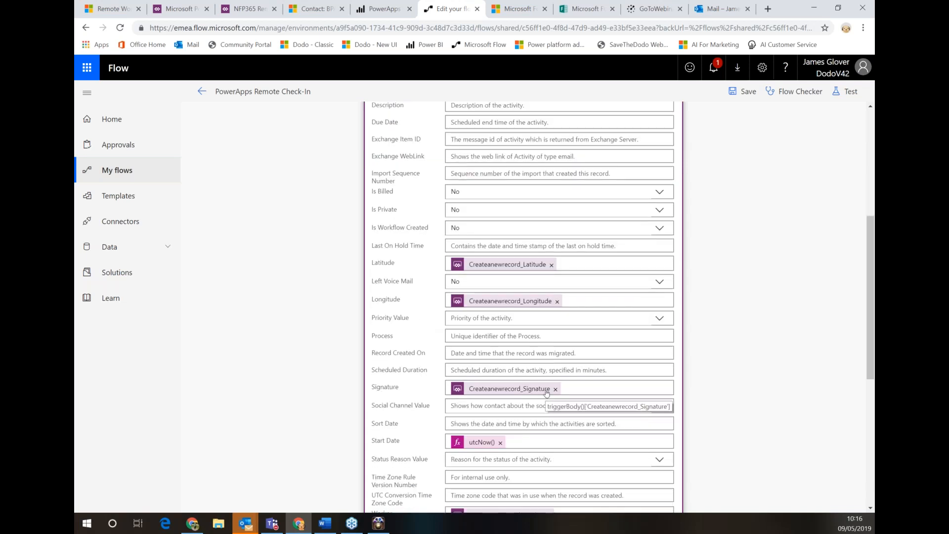
scroll(546, 392, "down", 1)
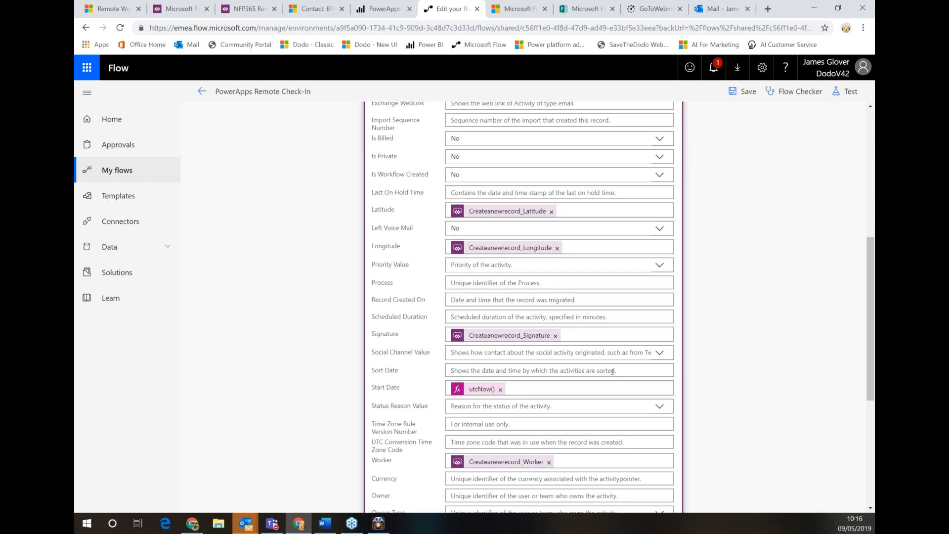
scroll(621, 372, "up", 6)
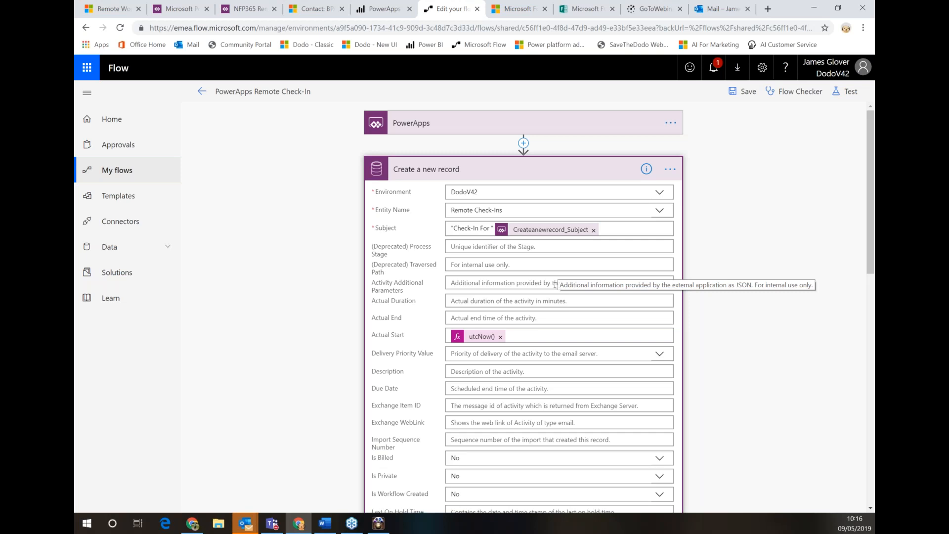
left_click(201, 94)
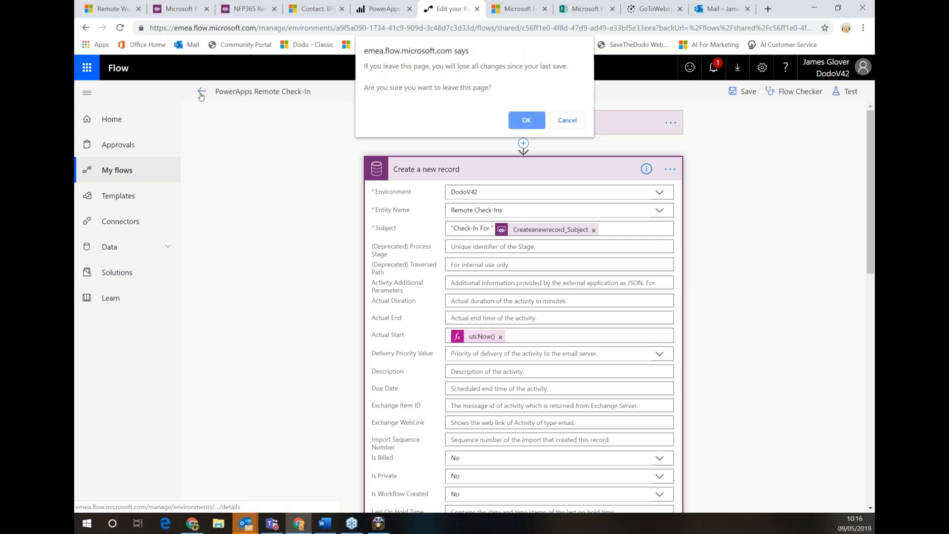
left_click(526, 120)
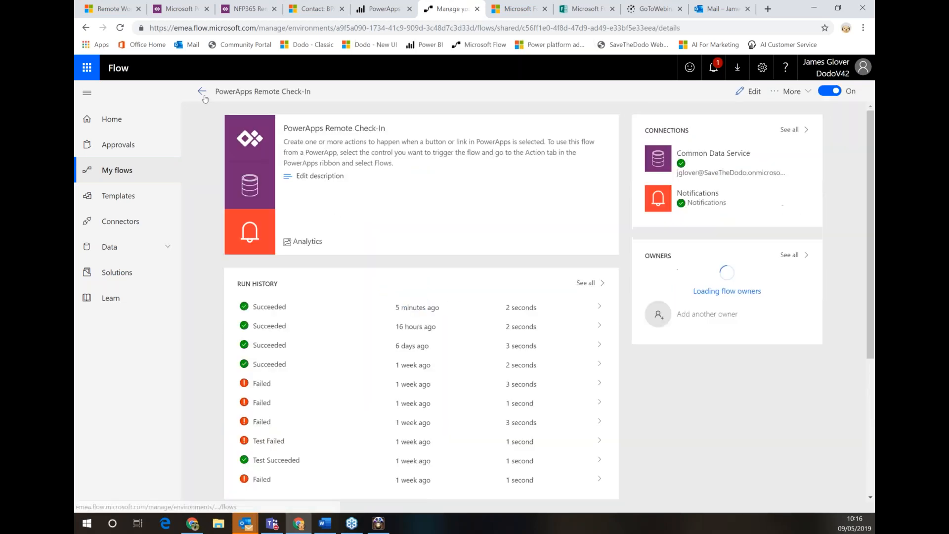
Open PowerApp Send Microsoft Pro Form for editing and expand its PowerApps trigger and Send an email (V2) steps
left_click(203, 94)
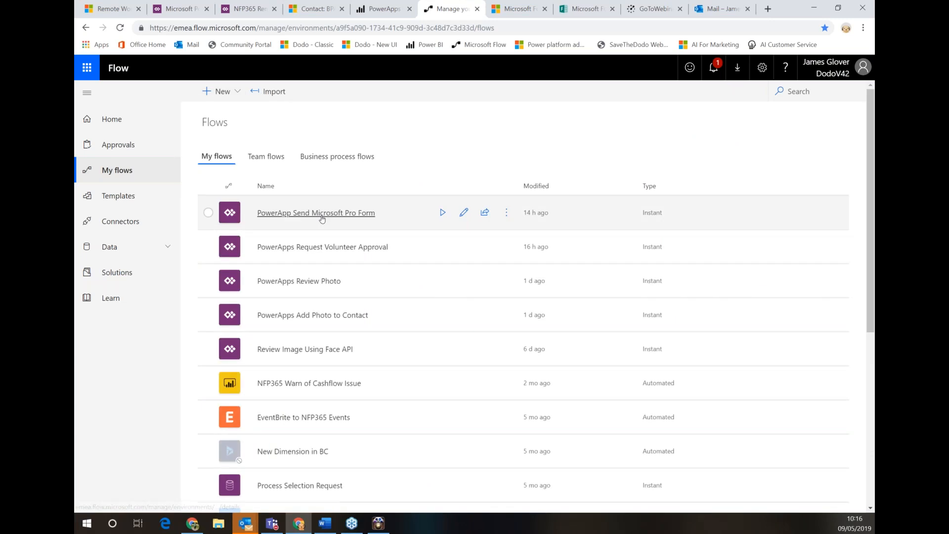
left_click(321, 217)
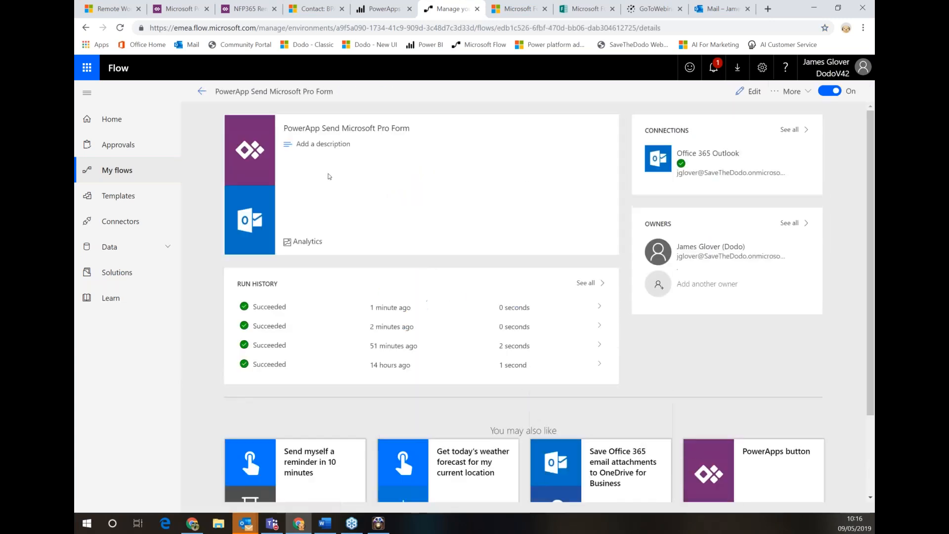
left_click(749, 92)
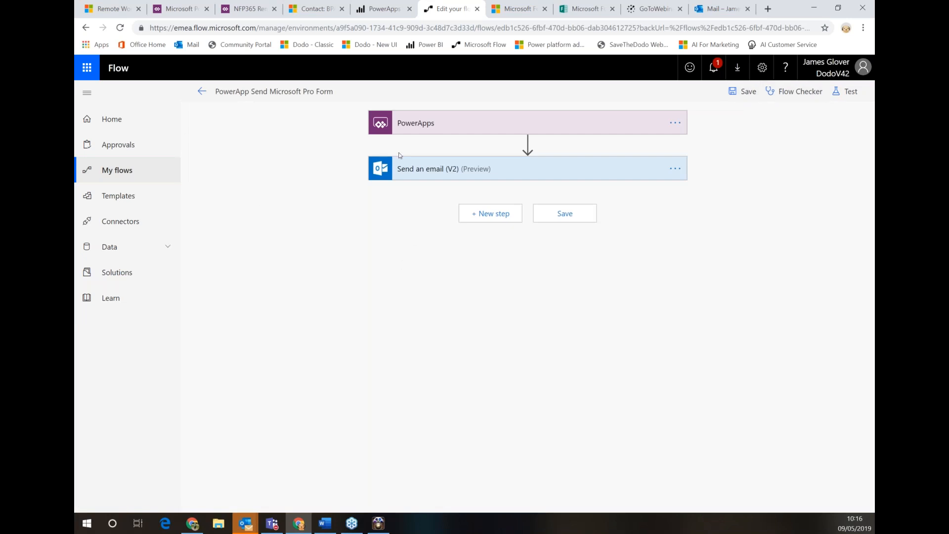
left_click(428, 129)
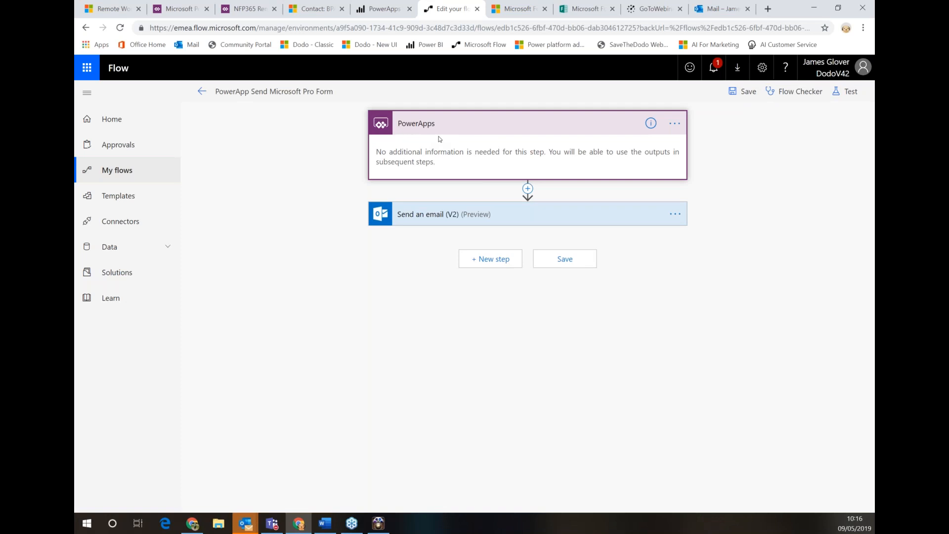
left_click(458, 221)
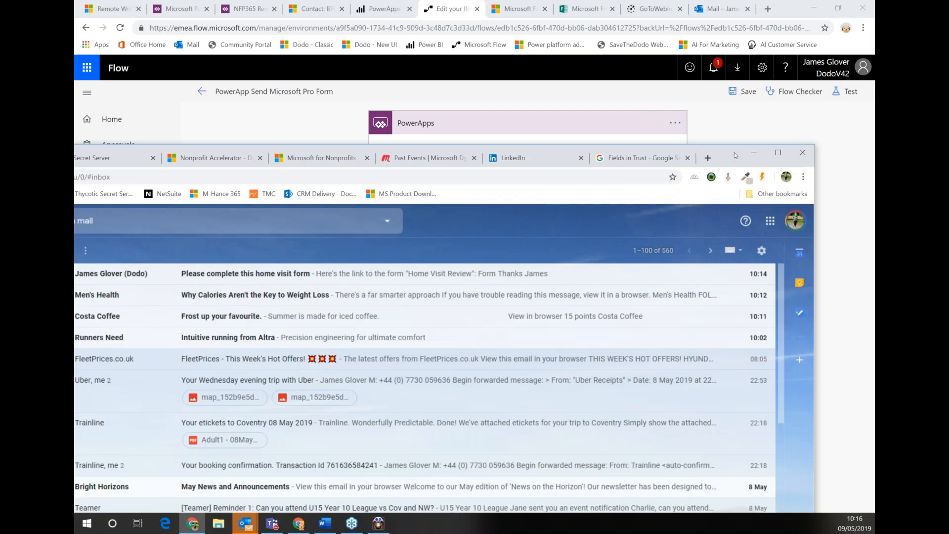
In maximized Gmail, open 'Please complete this home visit form' and follow its Form link
double_click(734, 153)
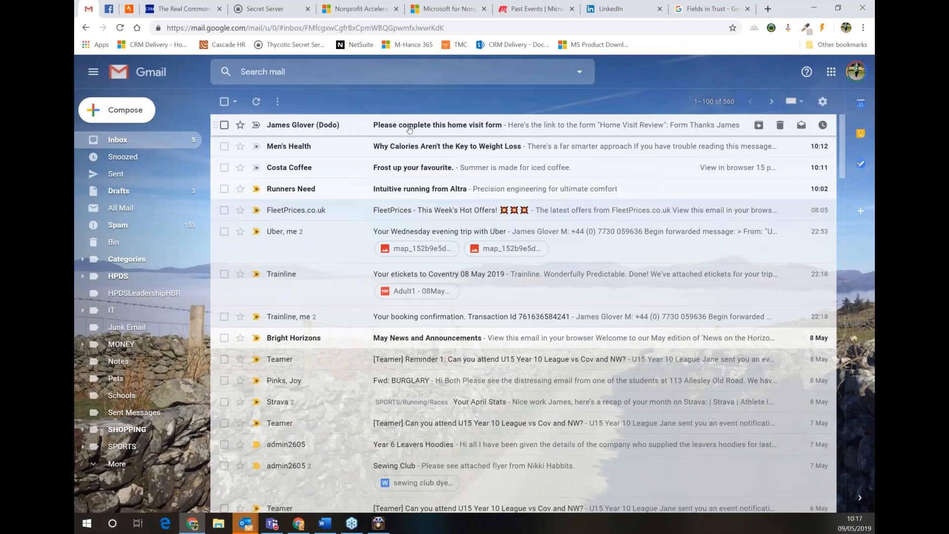
left_click(346, 125)
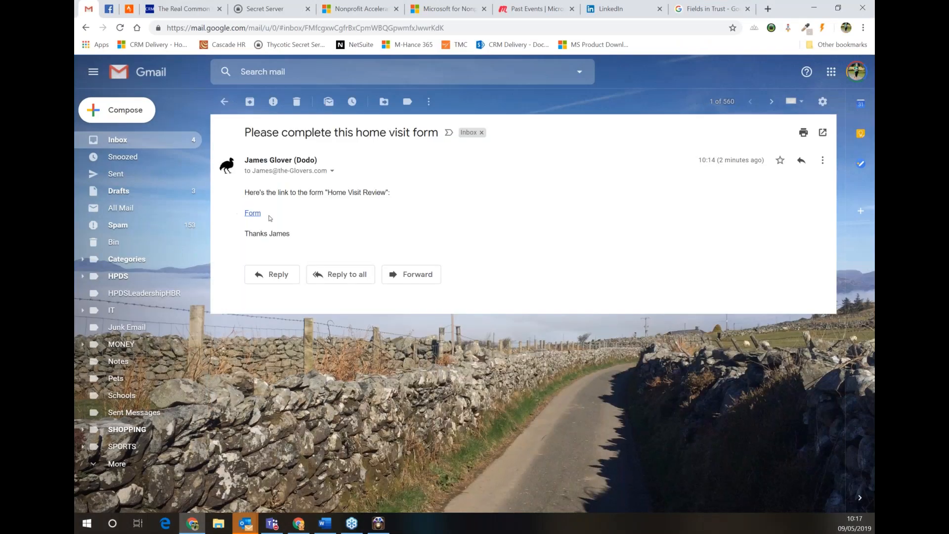
left_click(253, 213)
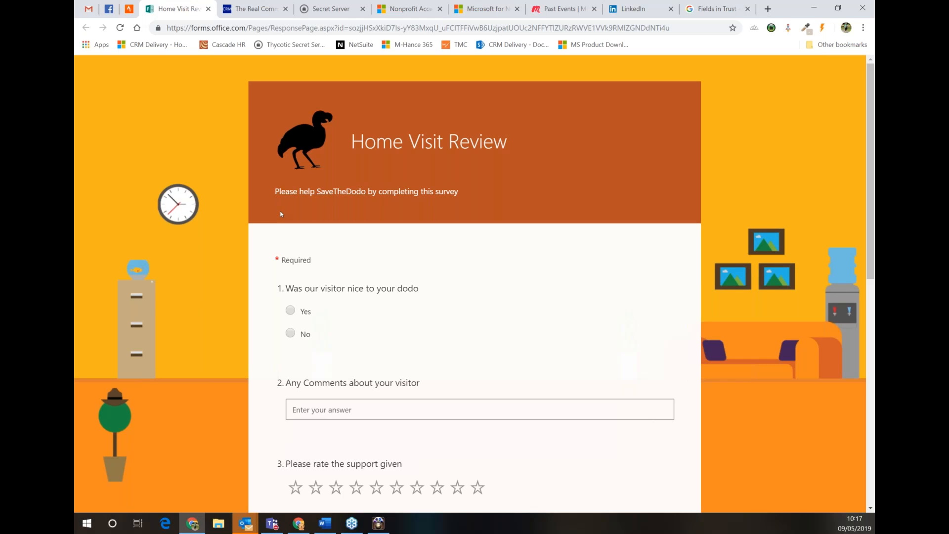
Answer Yes, rate support 7 stars and hygiene 9 stars, and give 7 for recommending
left_click(291, 311)
key("Tab")
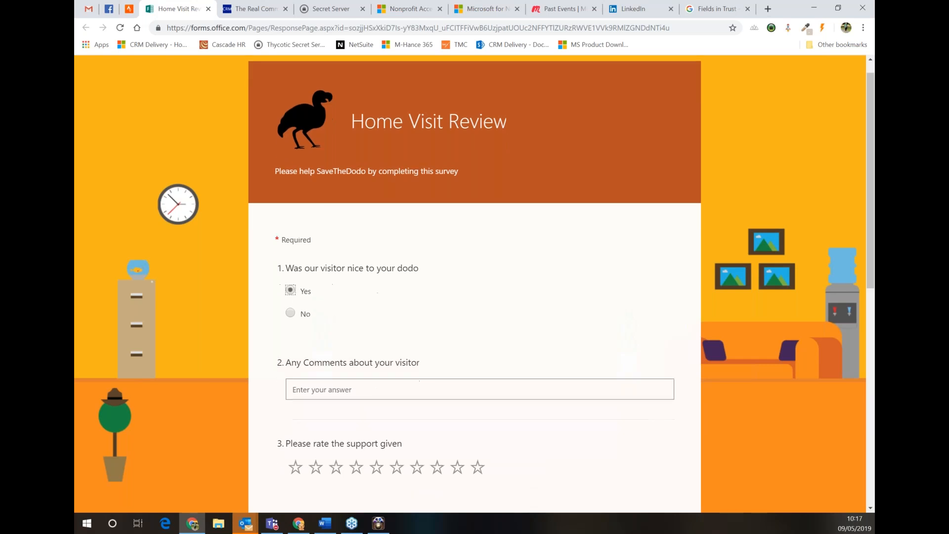
scroll(415, 341, "down", 2)
left_click(416, 328)
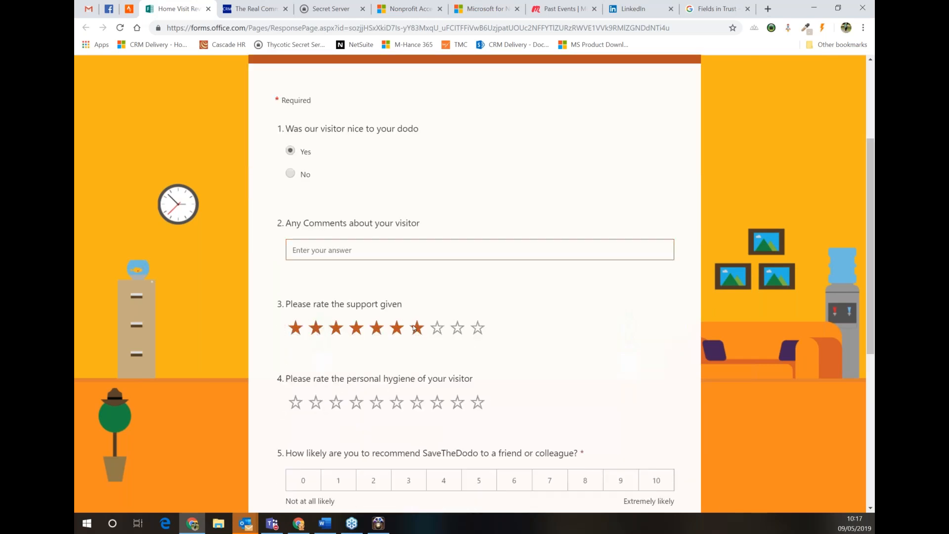
left_click(457, 402)
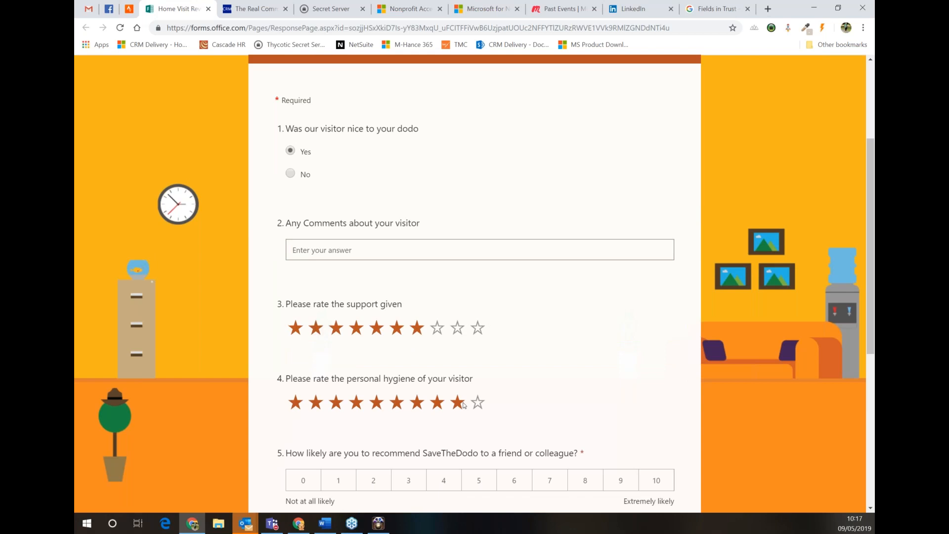
left_click(547, 479)
Rank Helping Save The Dodos first and submit the Home Visit Review response
scroll(571, 400, "down", 4)
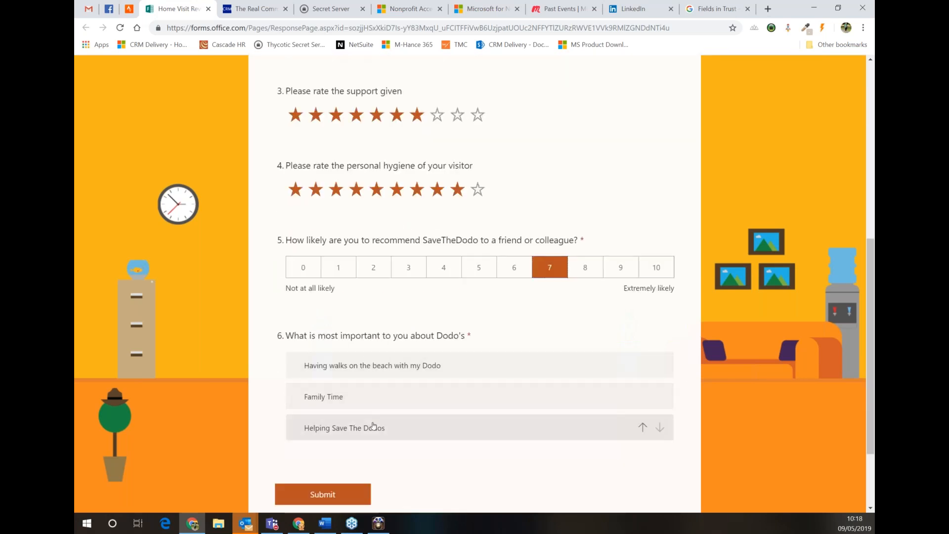
left_click_drag(365, 428, 365, 366)
left_click(316, 496)
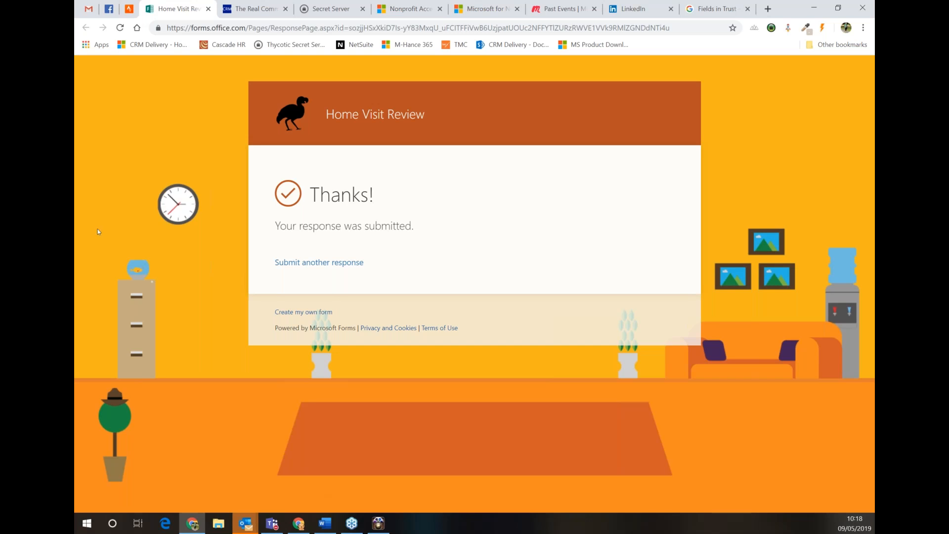
left_click(299, 524)
Open NFP365 Remote Worker for editing from the apps list, dismissing the locked-session warning
left_click(178, 9)
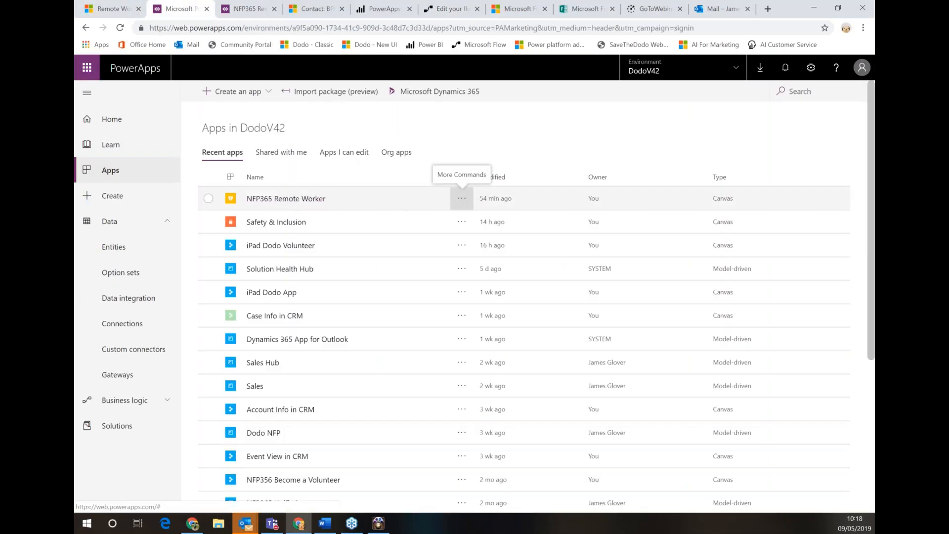
left_click(462, 198)
left_click(465, 211)
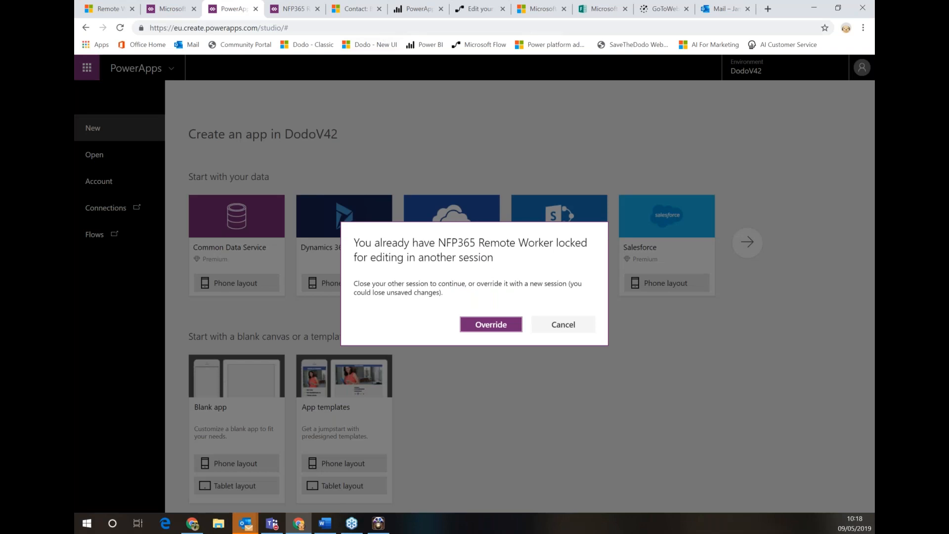
key("Escape")
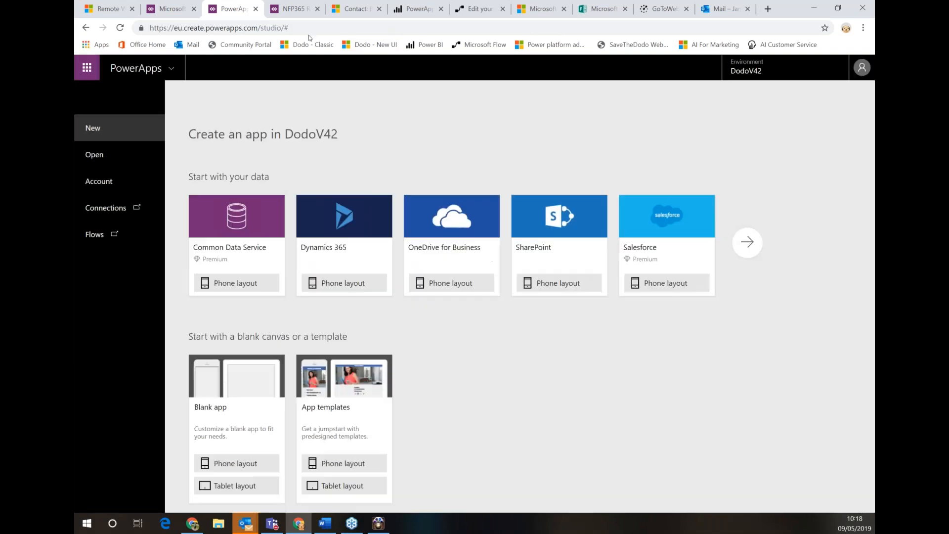
left_click(291, 8)
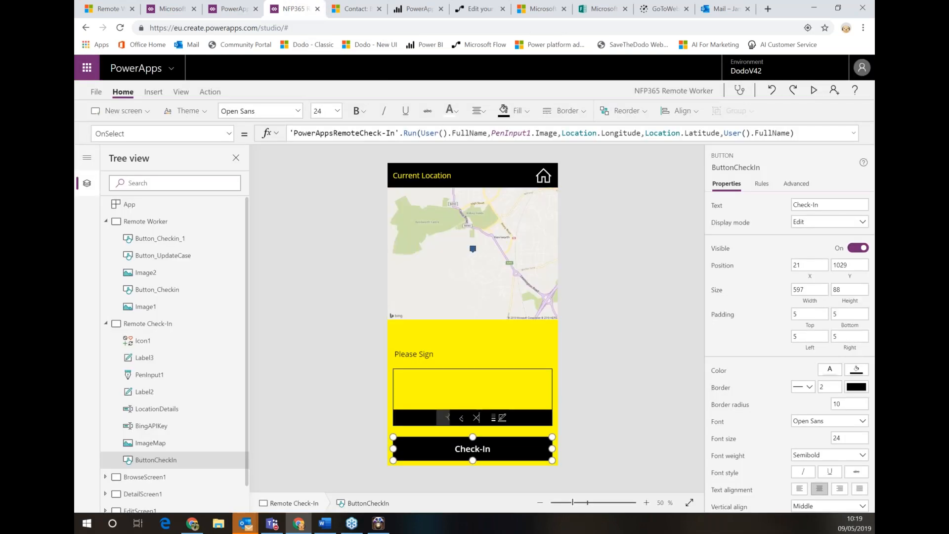
Browse the Remote Worker, Remote Check-In, BrowseScreen1 and Check-In History screens, then view the map image's Bing Maps URL formula
left_click(107, 324)
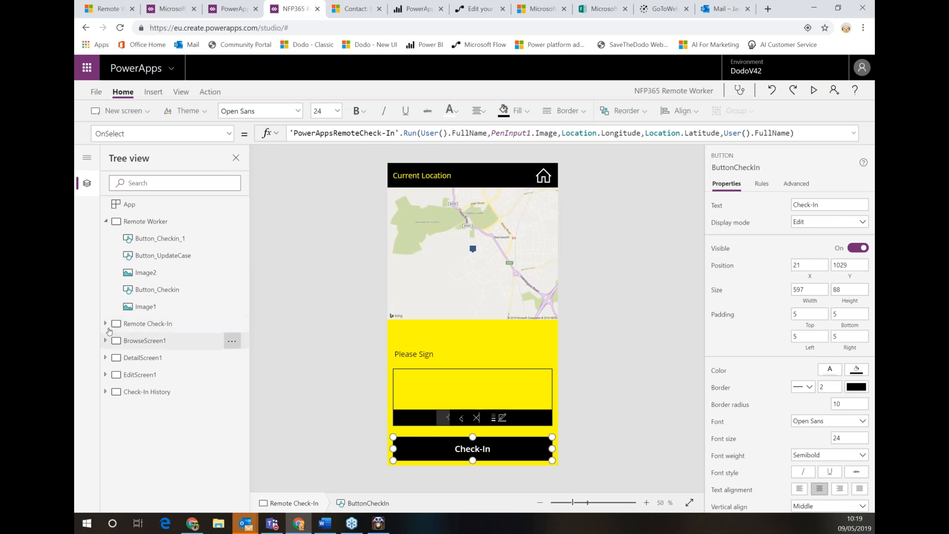
left_click(106, 222)
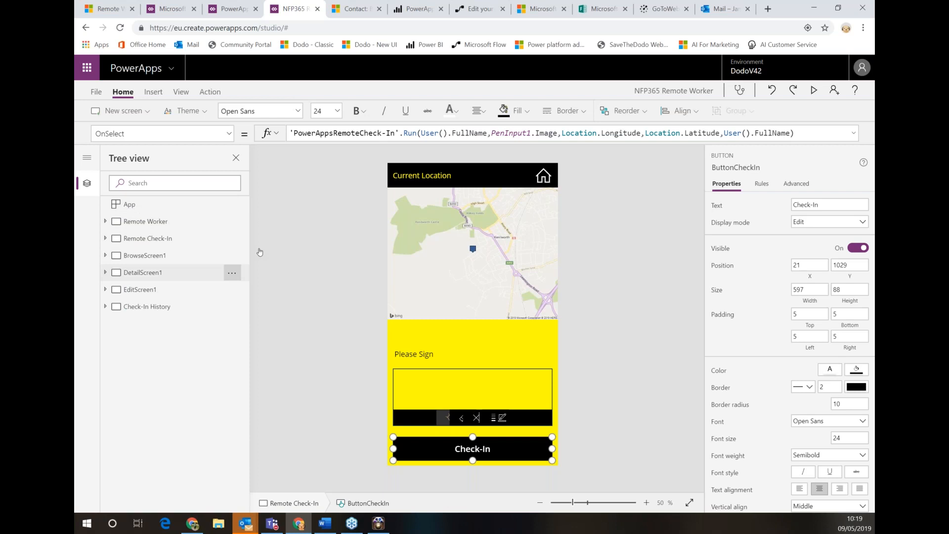
left_click(140, 222)
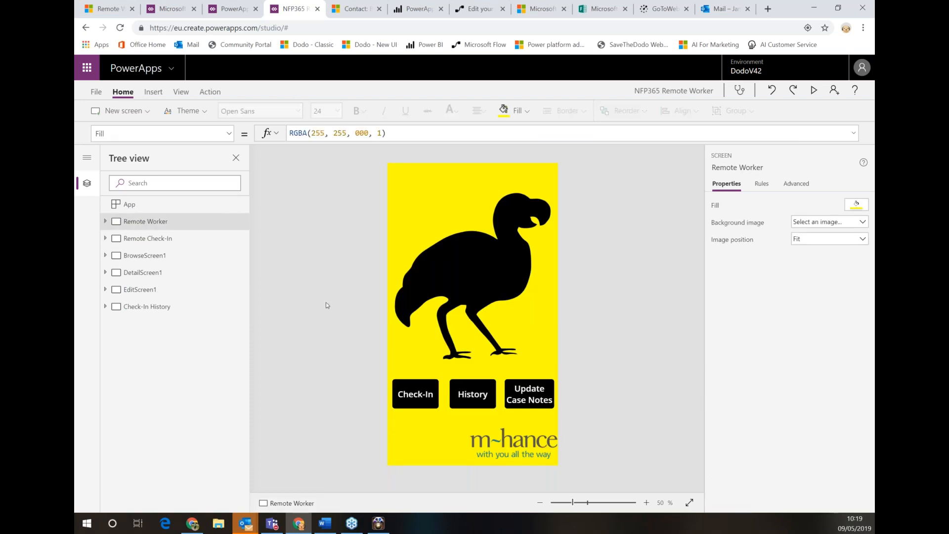
left_click(133, 240)
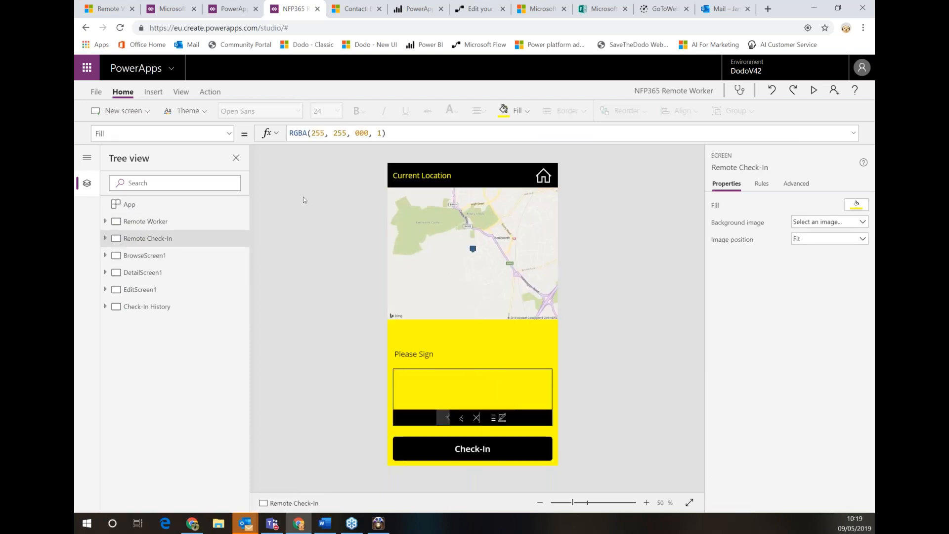
left_click(145, 260)
left_click(166, 309)
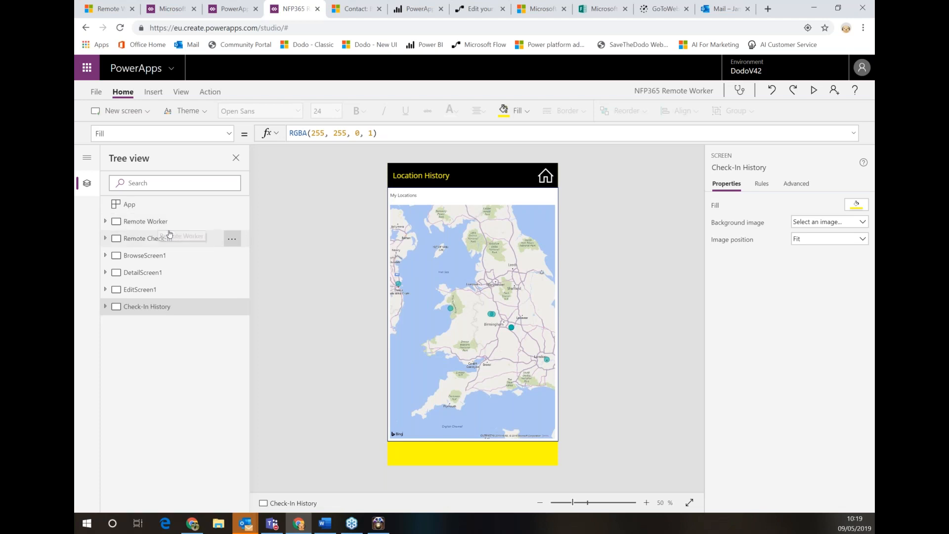
left_click(148, 239)
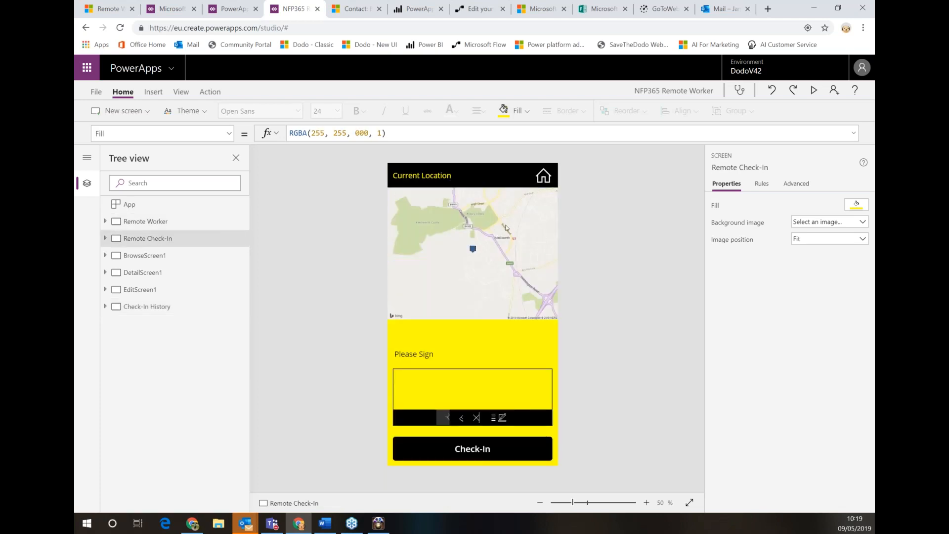
left_click(527, 242)
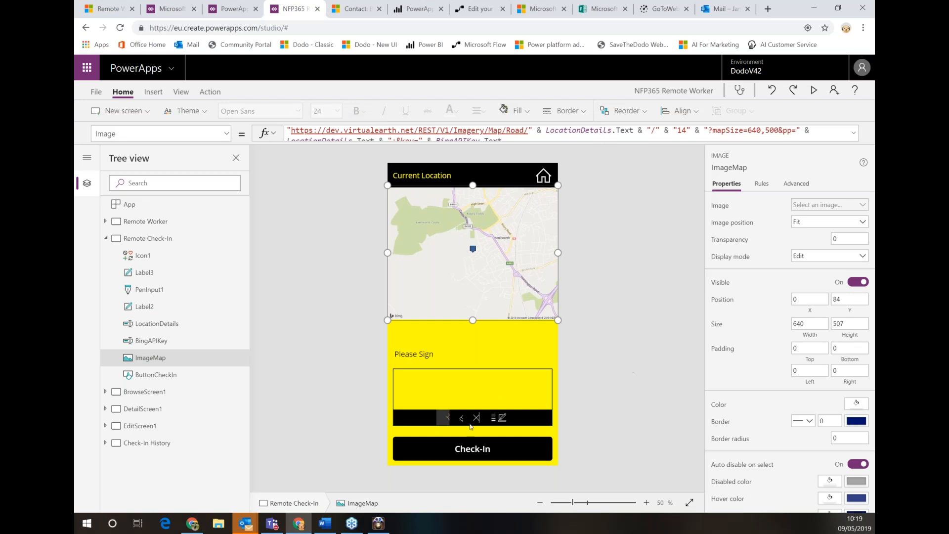
left_click(464, 450)
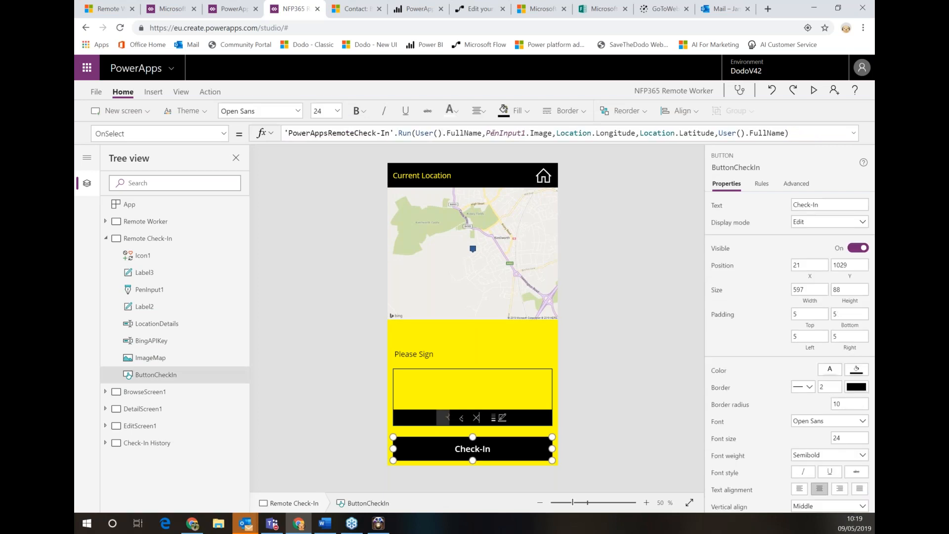
left_click(495, 133)
left_click(584, 133)
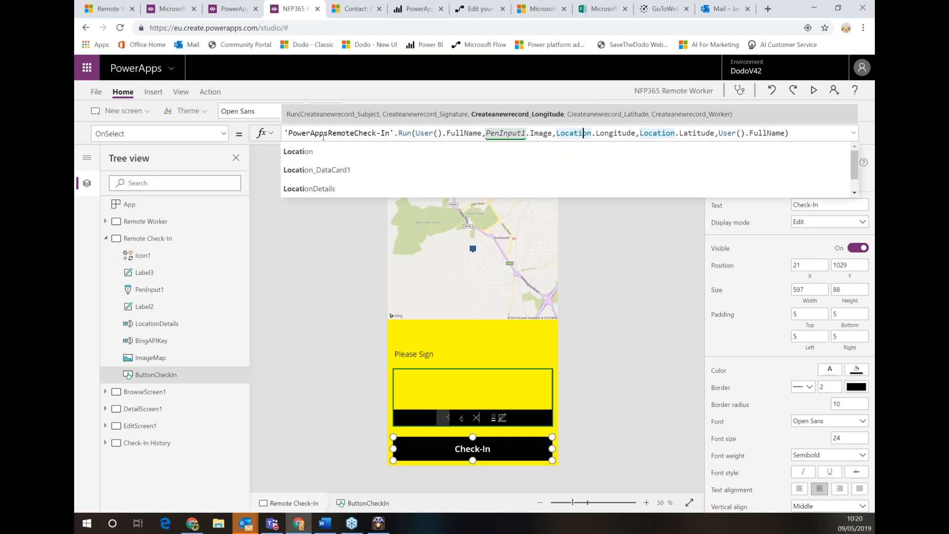
left_click(403, 133)
left_click_drag(404, 133, 473, 132)
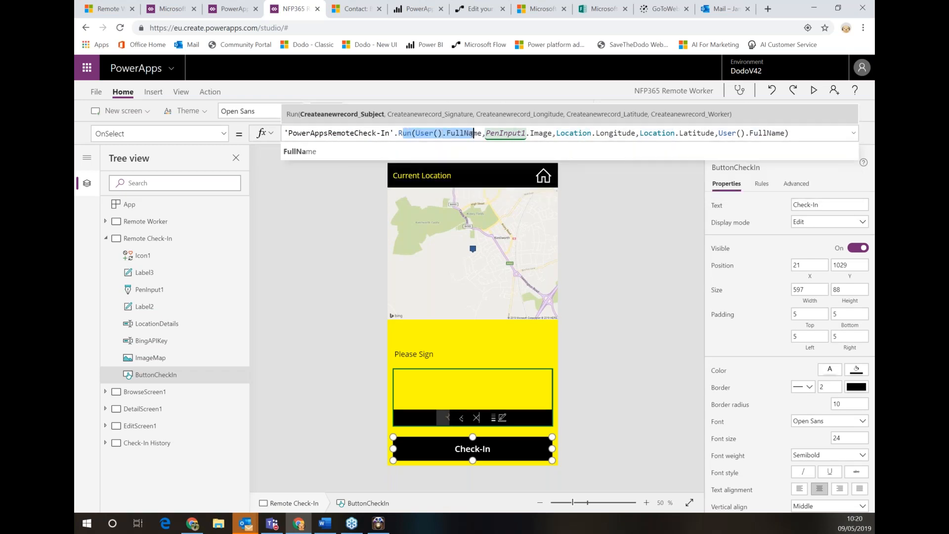
left_click_drag(553, 133, 486, 133)
left_click_drag(638, 133, 560, 133)
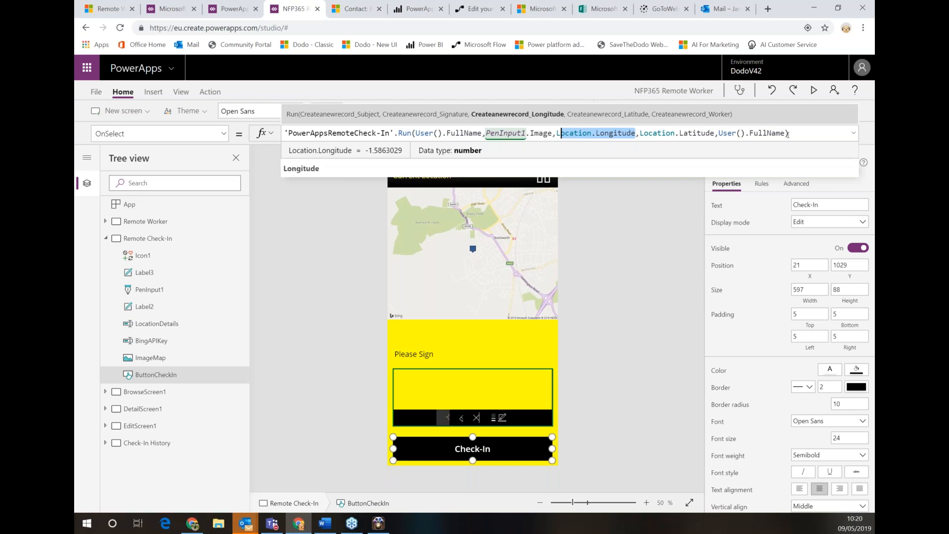
left_click_drag(787, 133, 284, 133)
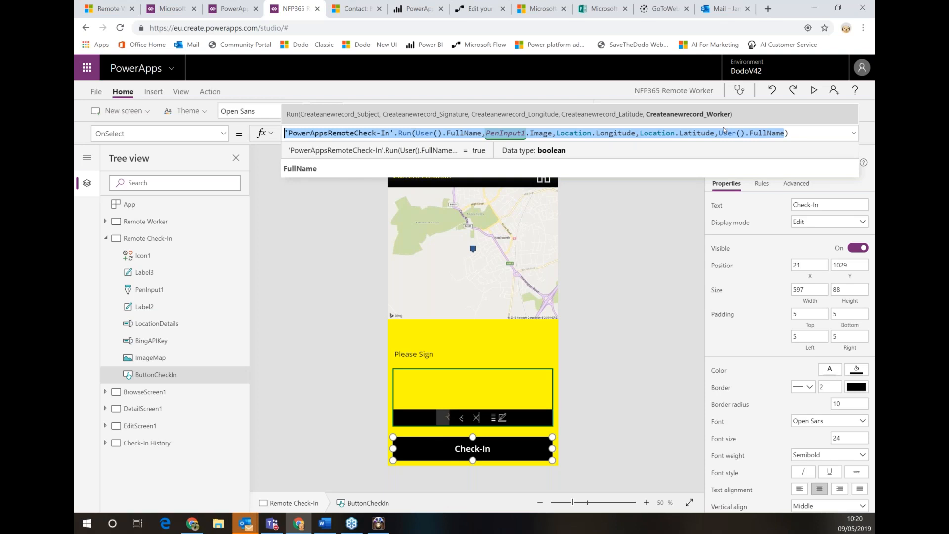
left_click(337, 279)
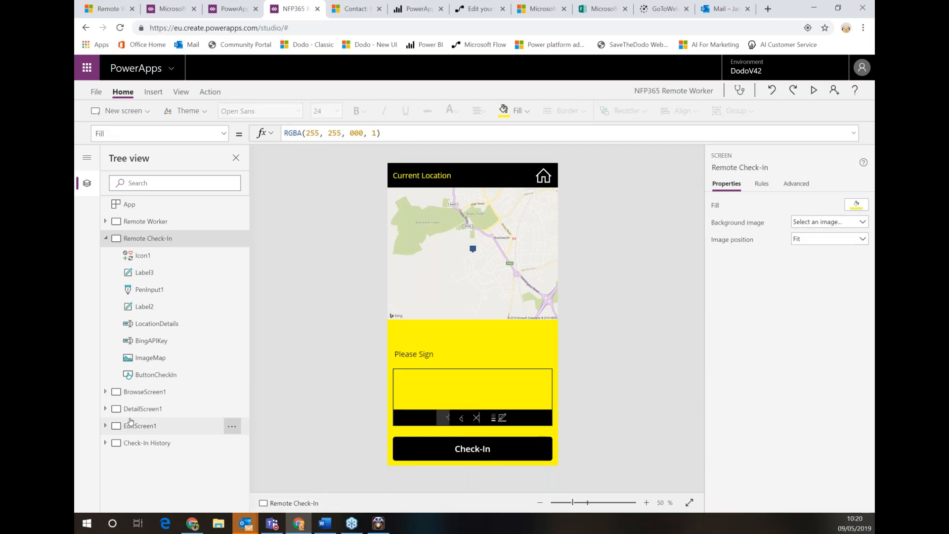
left_click(198, 426)
Review the Feedback button's OnSelect formula calling PowerAppSendMicrosoftProForm.Run(TextFeedbackEmail.Text)
left_click(415, 453)
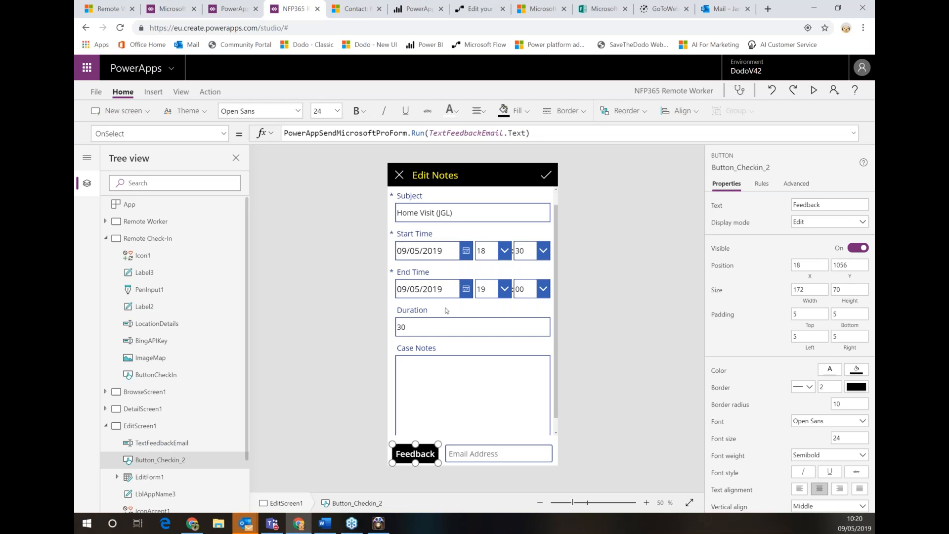
scroll(446, 310, "down", 2)
scroll(447, 310, "up", 2)
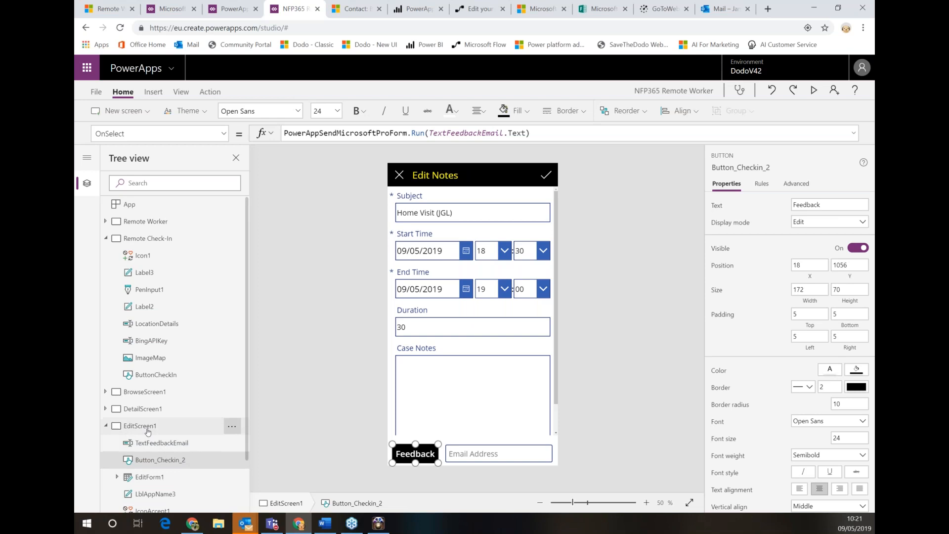
Add the Priority field to EditForm1's Appointments fields
left_click(152, 479)
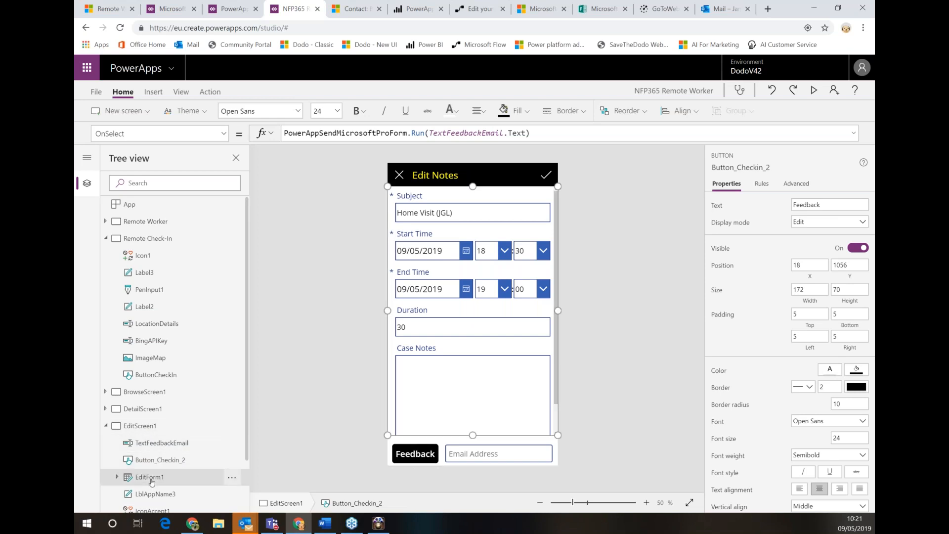
left_click(850, 225)
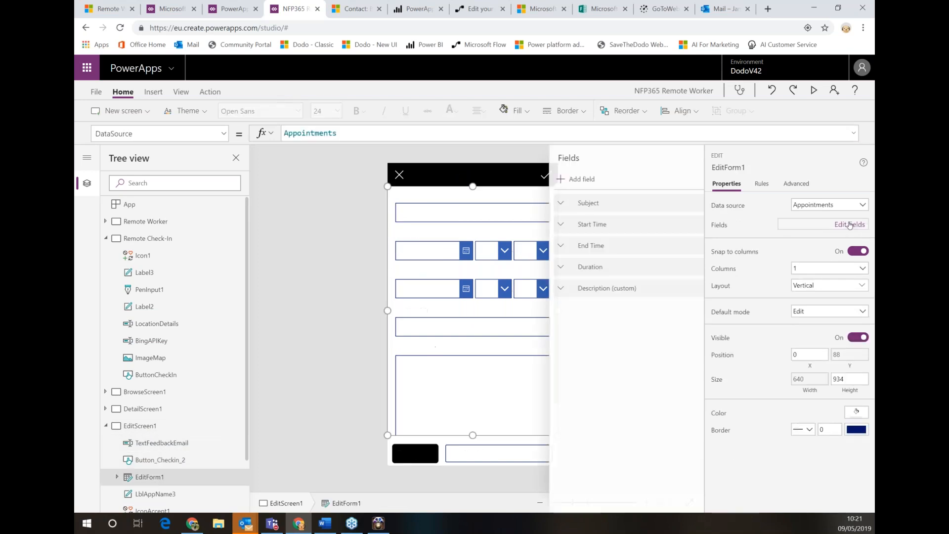
left_click(559, 179)
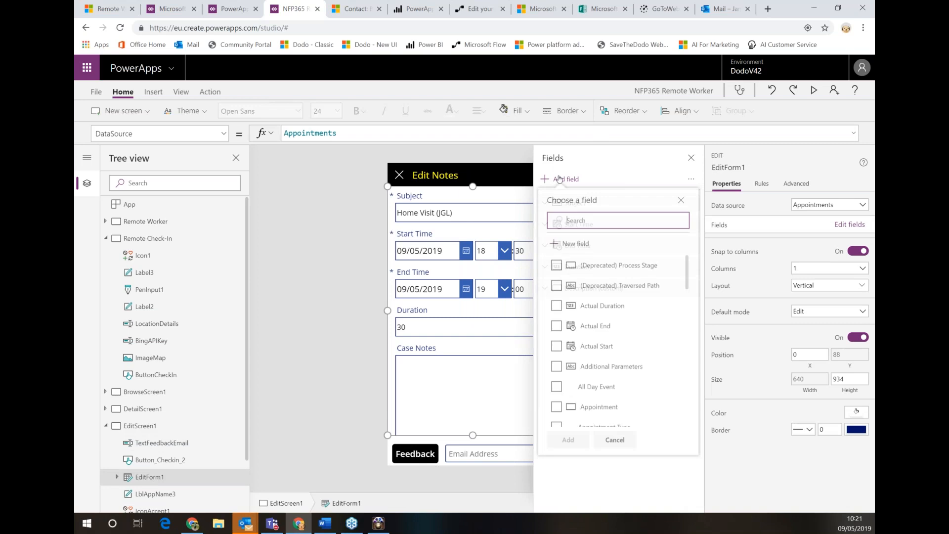
scroll(675, 280, "down", 3)
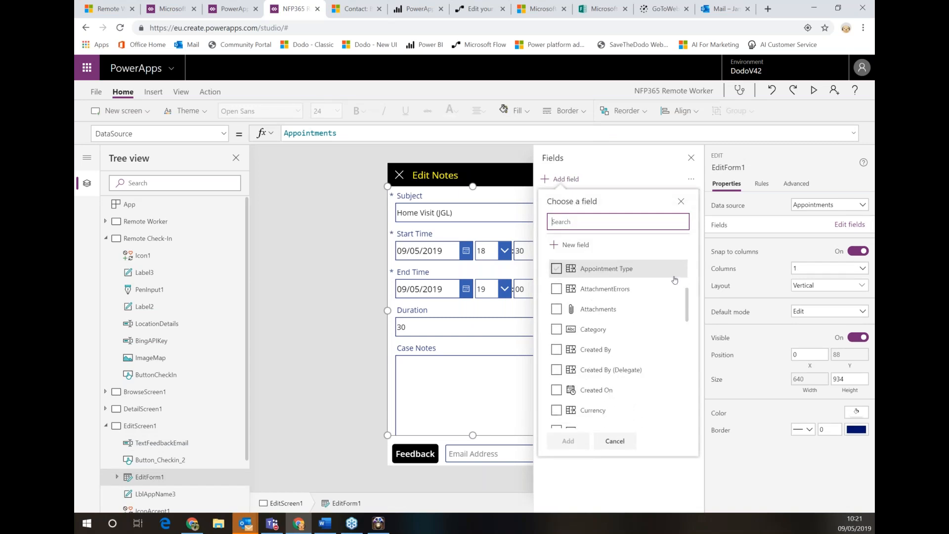
scroll(675, 281, "down", 5)
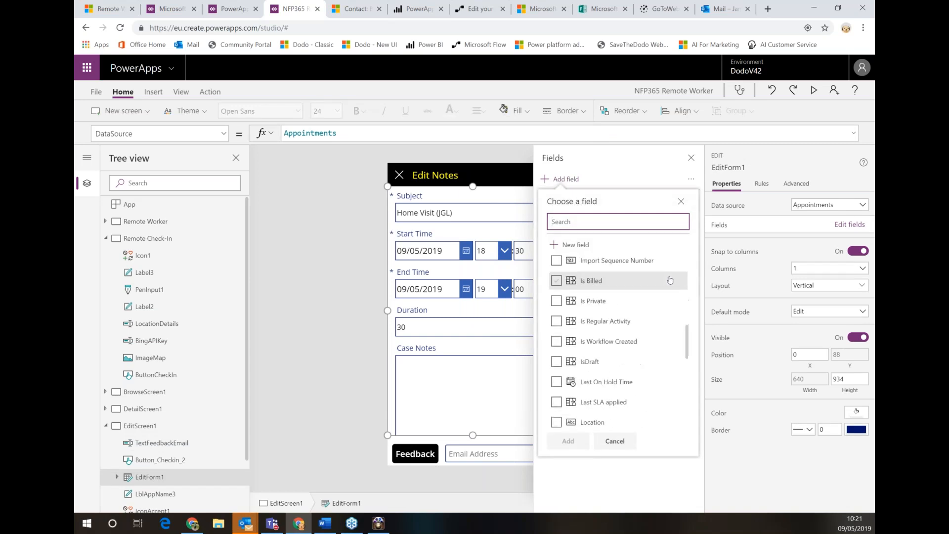
scroll(589, 291, "down", 3)
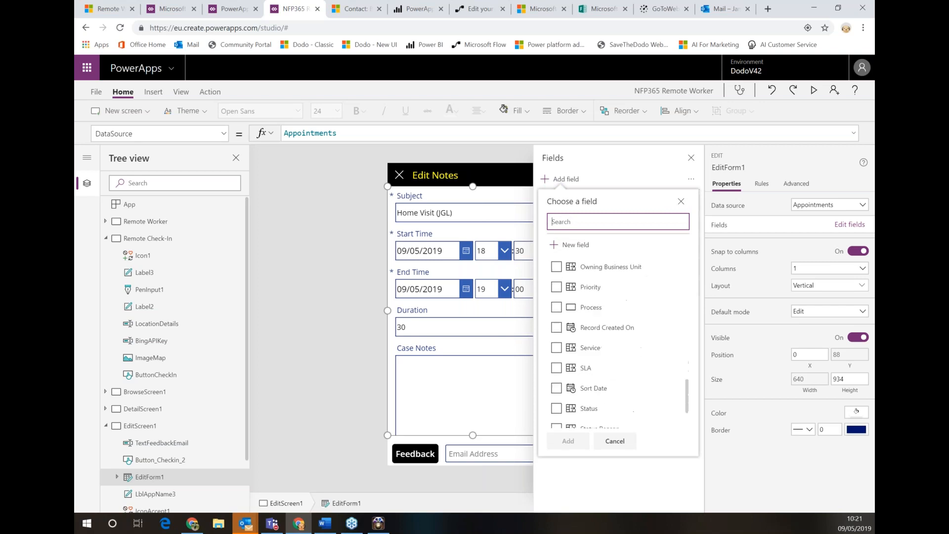
scroll(624, 312, "down", 1)
scroll(624, 312, "up", 3)
scroll(624, 312, "up", 3)
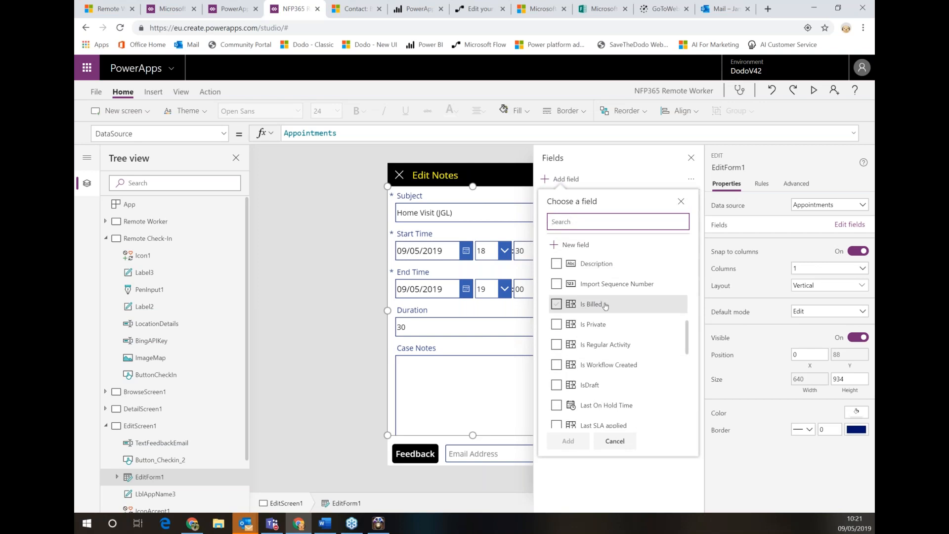
scroll(610, 323, "down", 3)
scroll(639, 323, "down", 5)
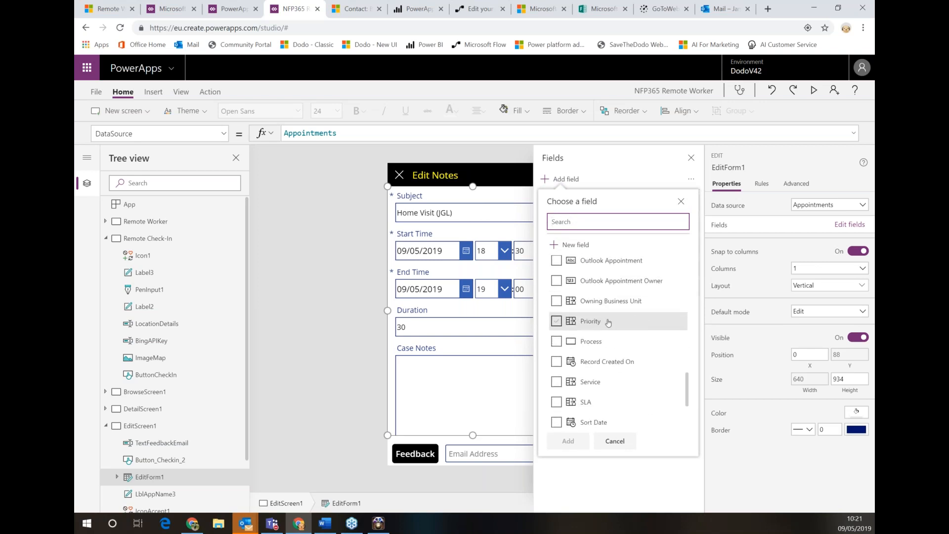
left_click(639, 322)
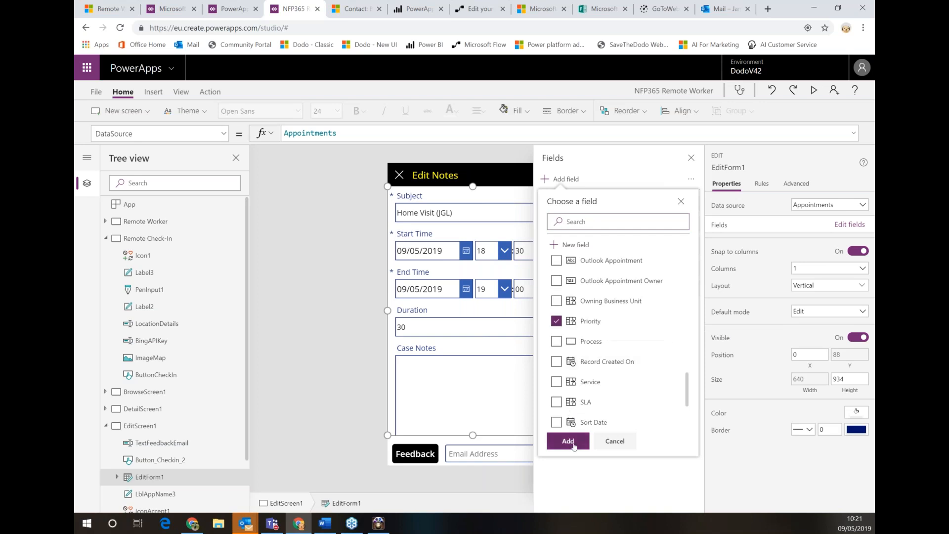
left_click(583, 446)
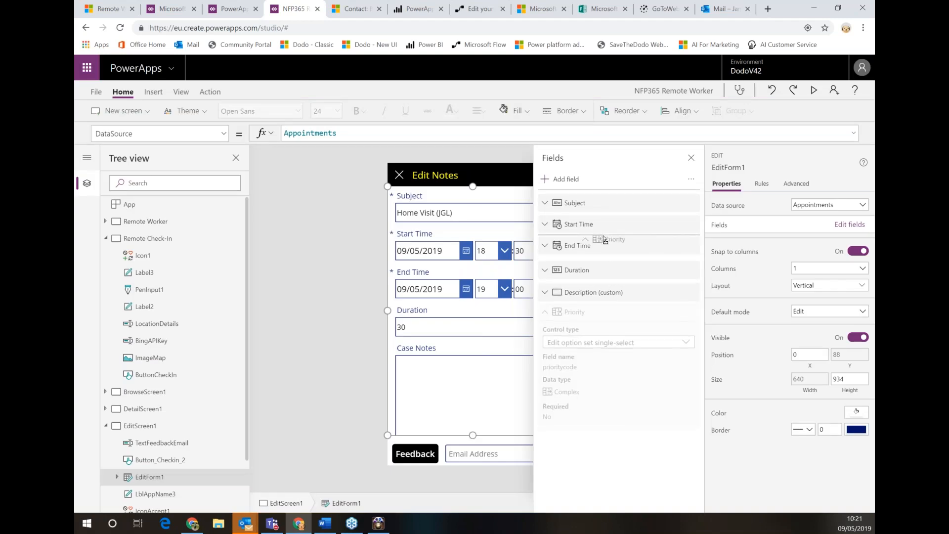
Move the Priority field up to sit directly under Subject
left_click_drag(618, 224, 618, 217)
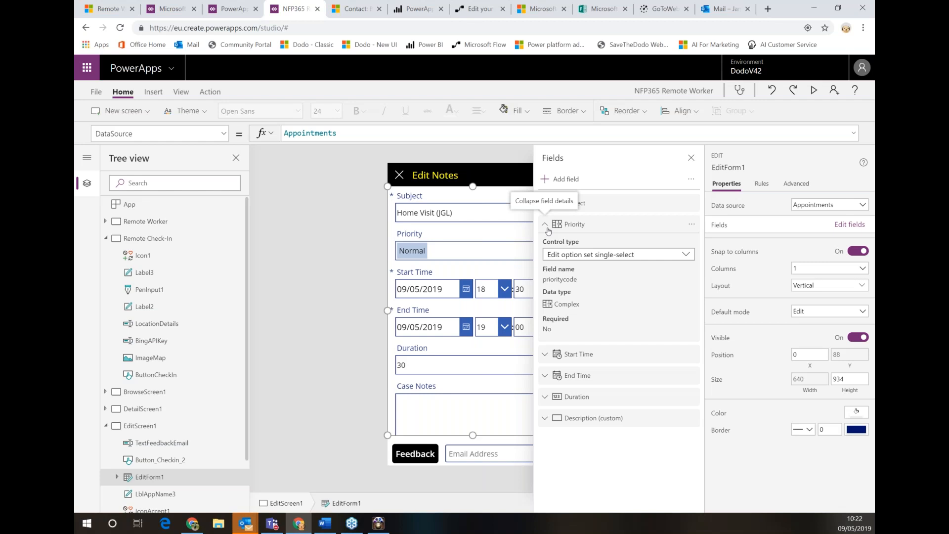
Switch to the PowerApps Apps list in the browser
left_click(171, 8)
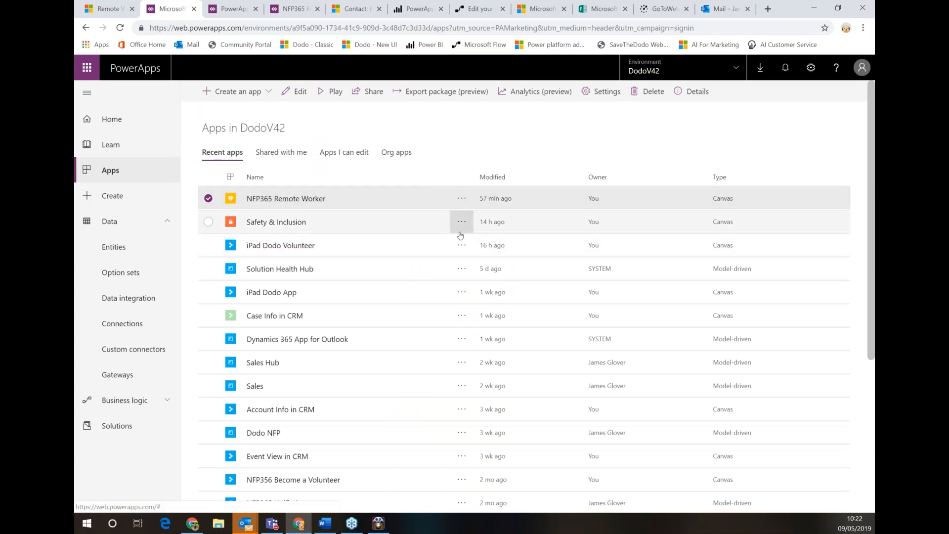
Launch the iPad Dodo Volunteer app in the web player and switch debug mode on
left_click(290, 246)
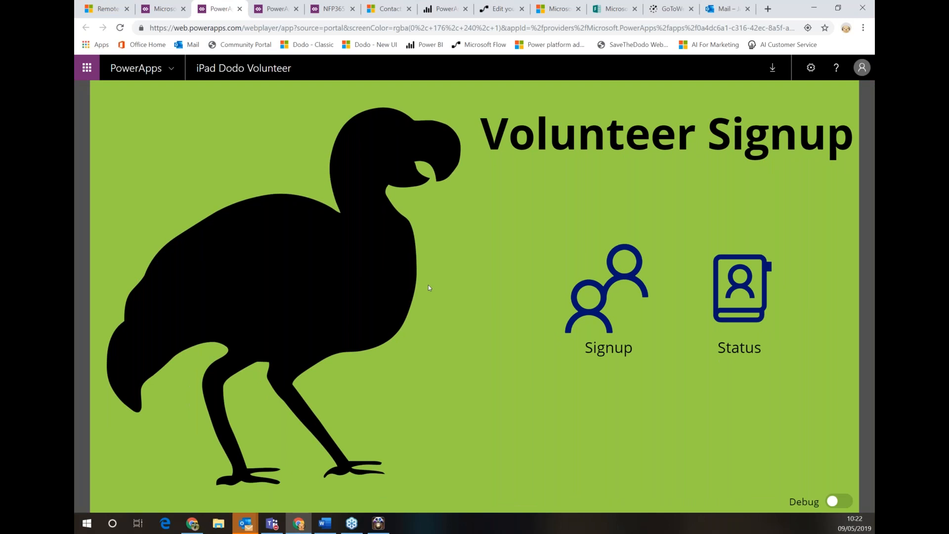
left_click(845, 501)
Turn debug mode off and start a new volunteer signup, allowing camera access
left_click(842, 502)
left_click(591, 291)
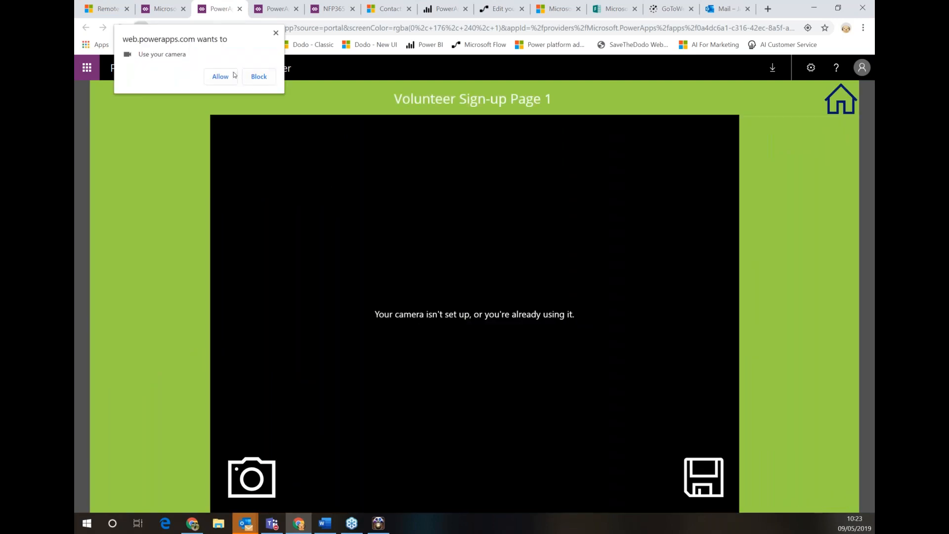
left_click(234, 74)
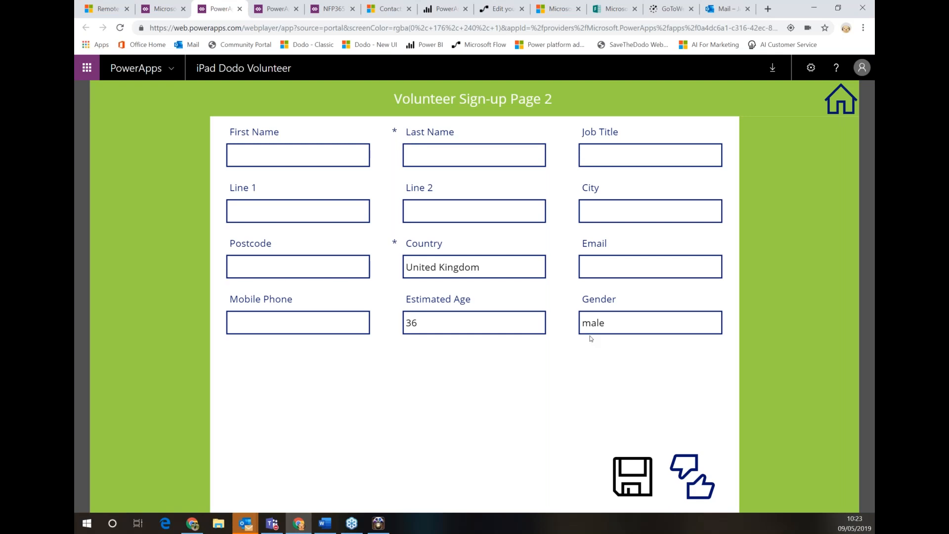
Enter the volunteer's first and last name and the job title Technical, fixing its misspelling
left_click(298, 155)
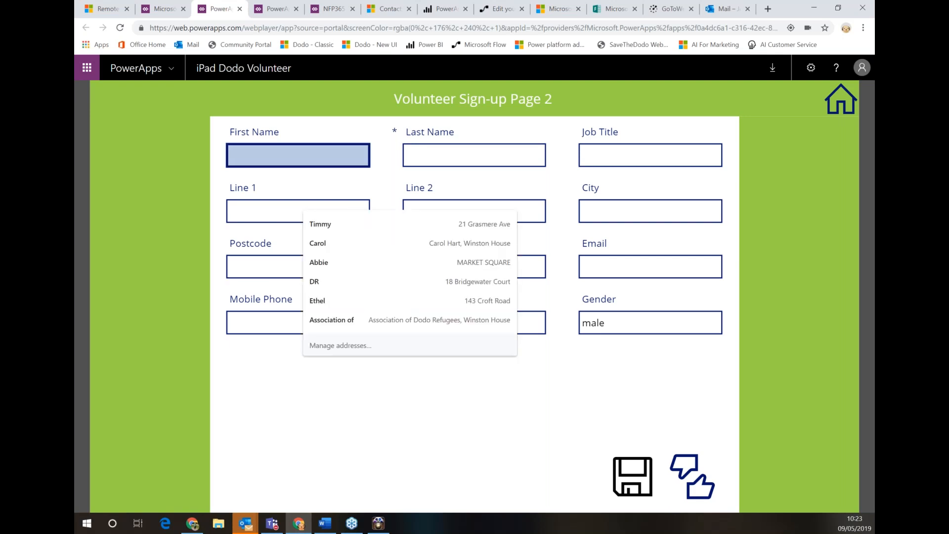
key("Tab")
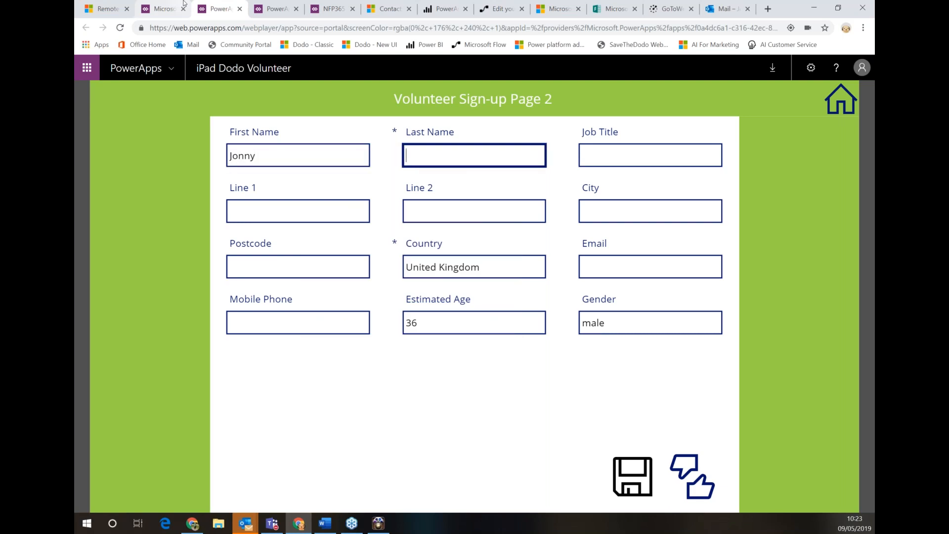
key("Tab")
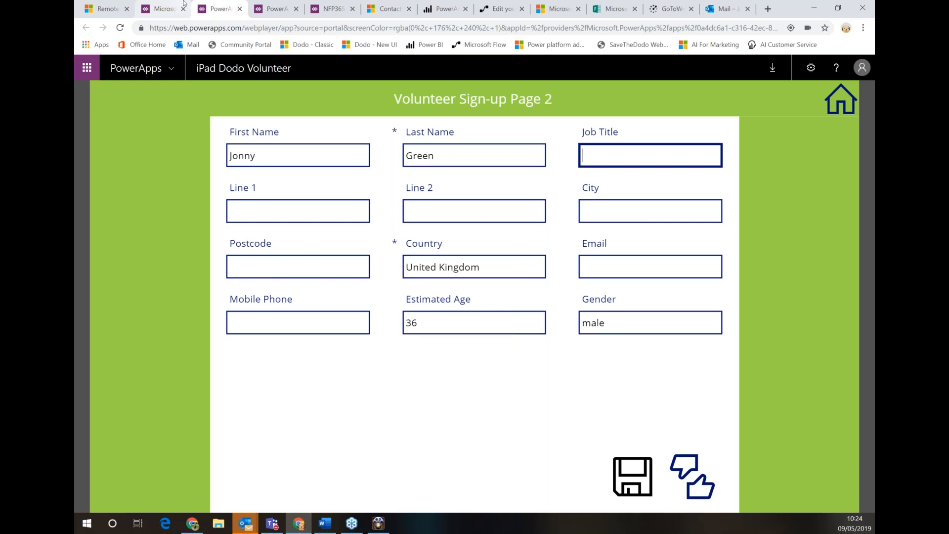
type("Techical")
right_click(608, 155)
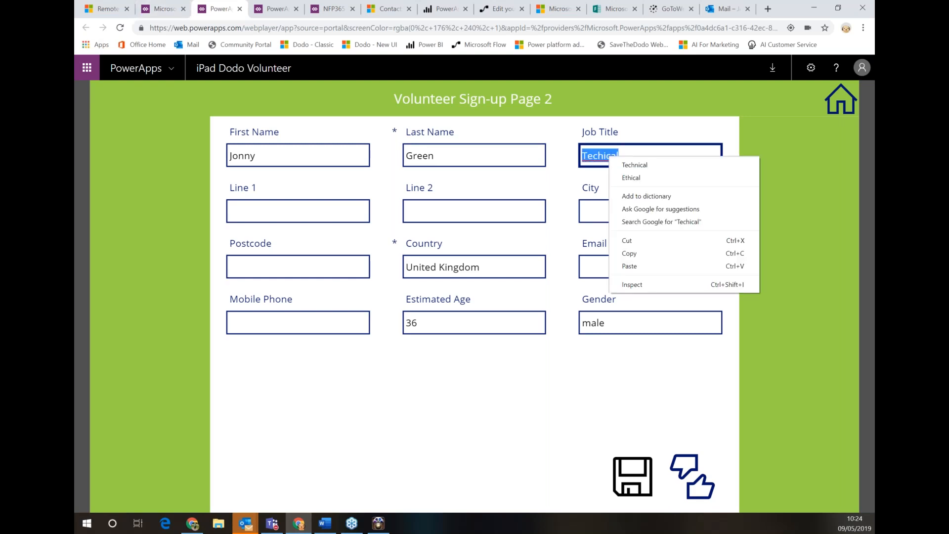
left_click(658, 170)
Fill in the volunteer's address, city, postcode and email, then save the sign-up details
left_click(292, 206)
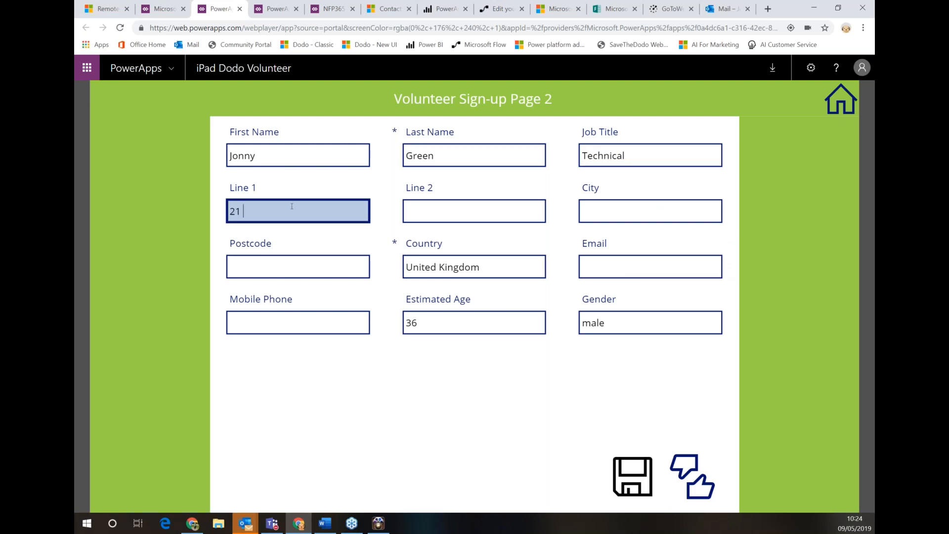
key("Tab")
left_click(602, 209)
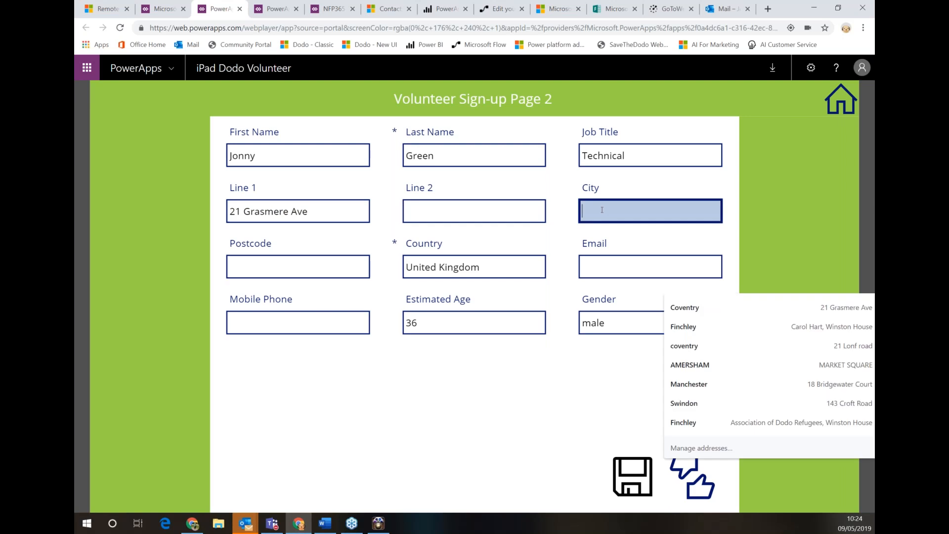
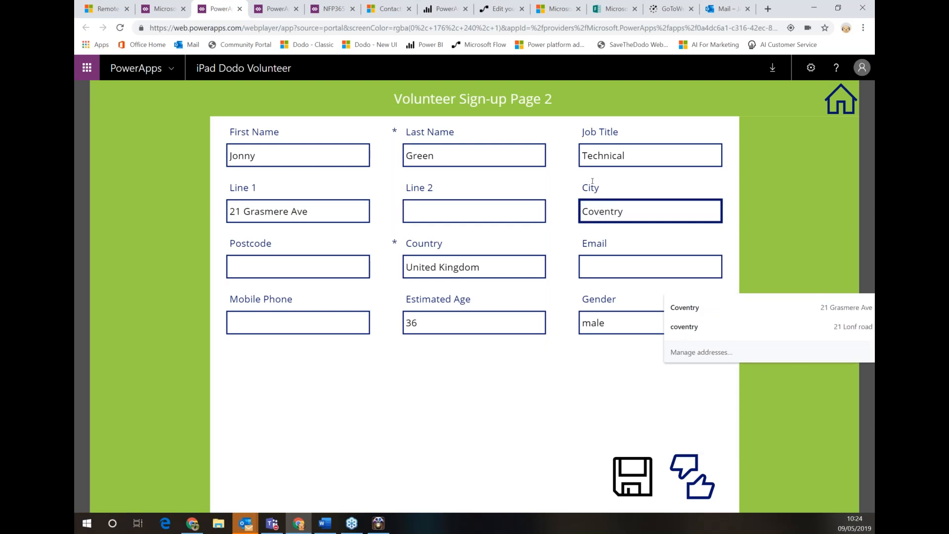
key("Tab")
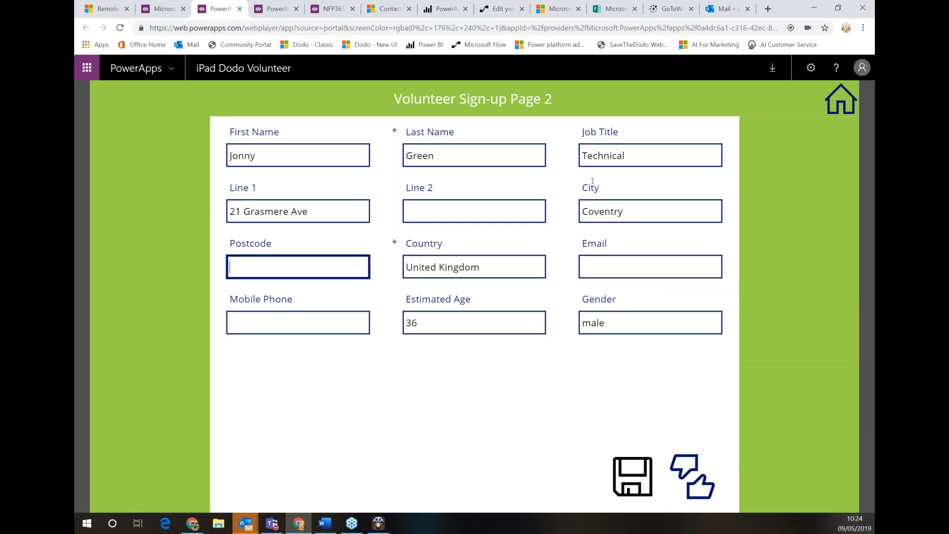
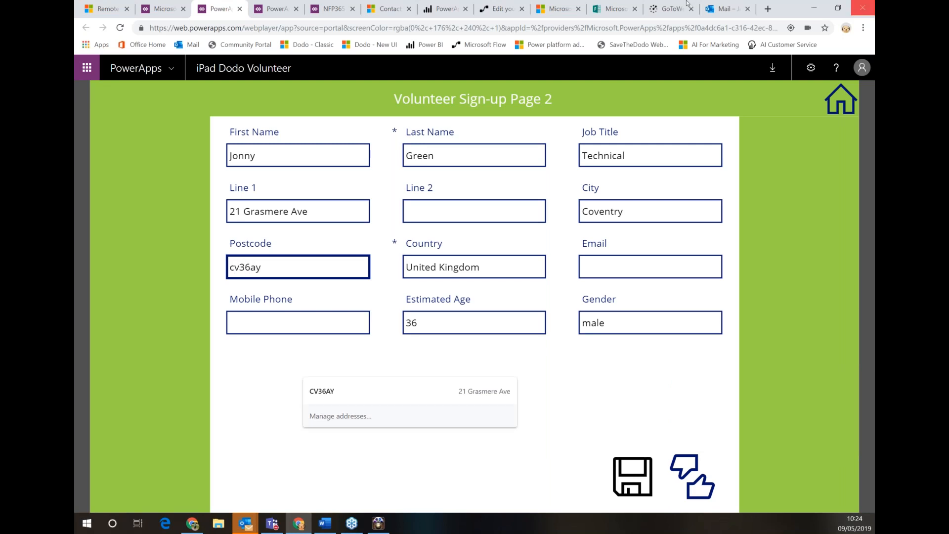
left_click(622, 261)
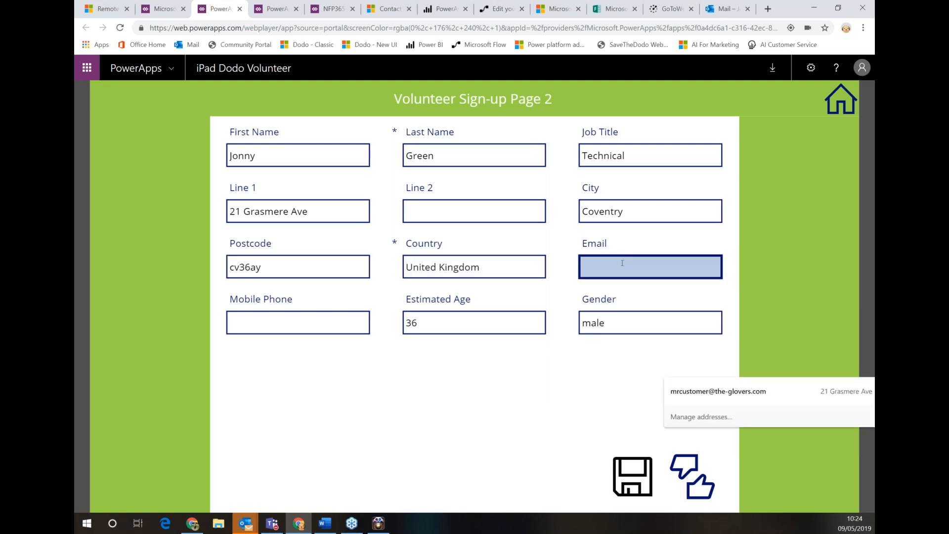
left_click(718, 395)
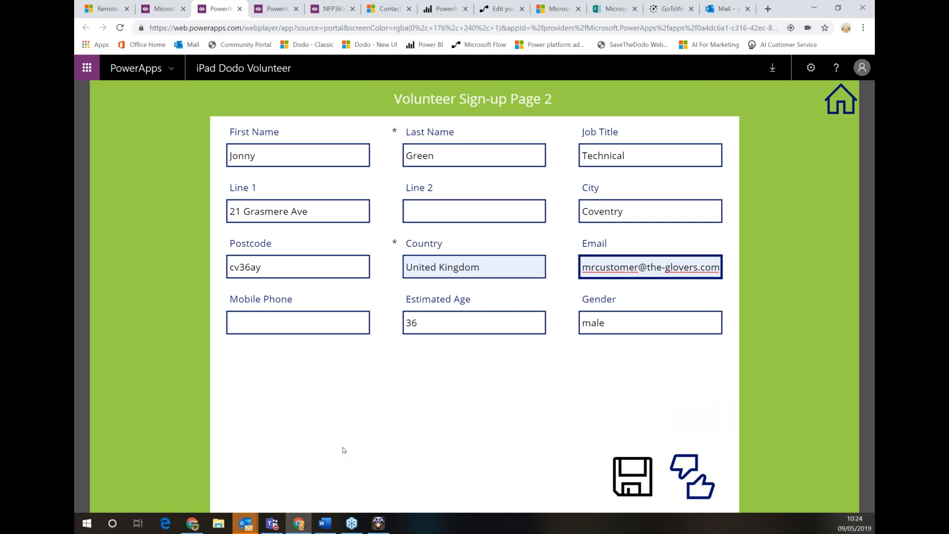
left_click(638, 472)
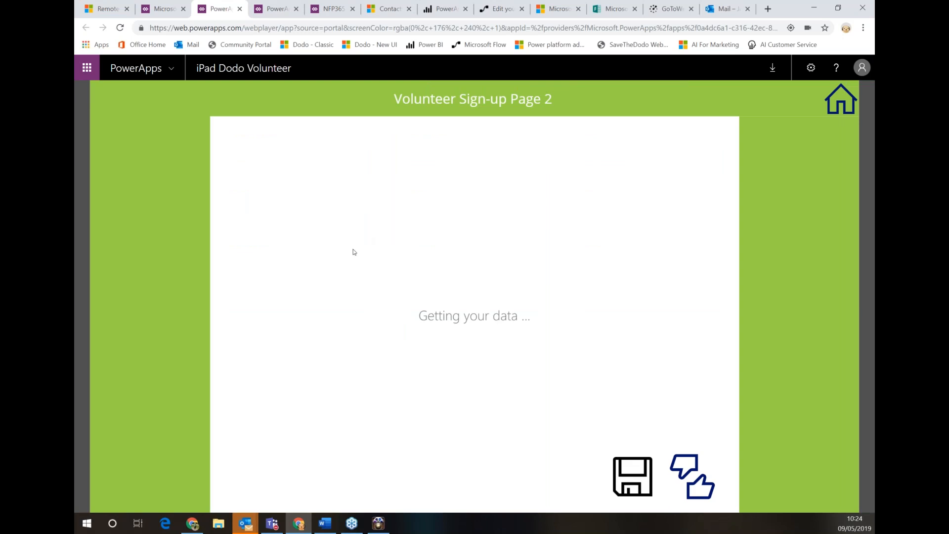
Send the volunteer record for approval and bring up the mirrored phone screen
left_click(694, 480)
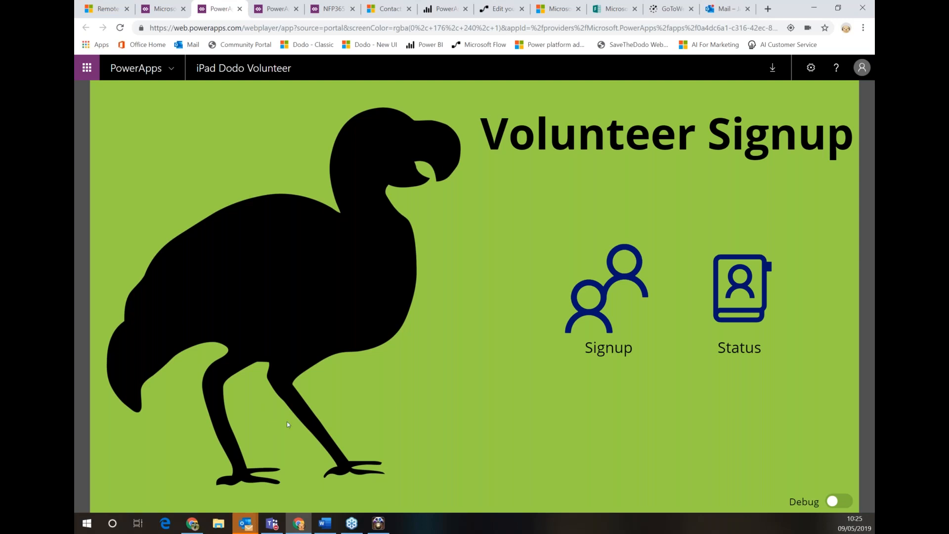
mouse_move(335, 527)
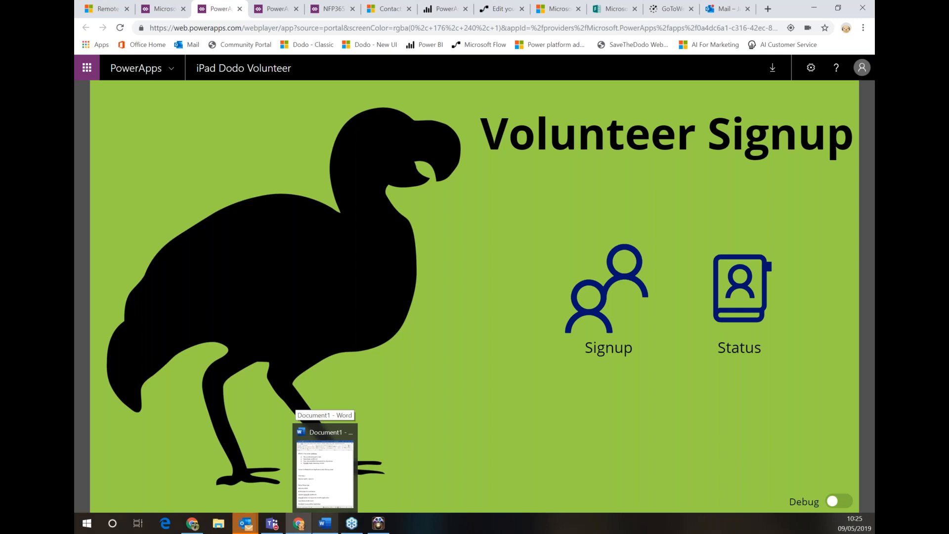
mouse_move(378, 523)
left_click(378, 476)
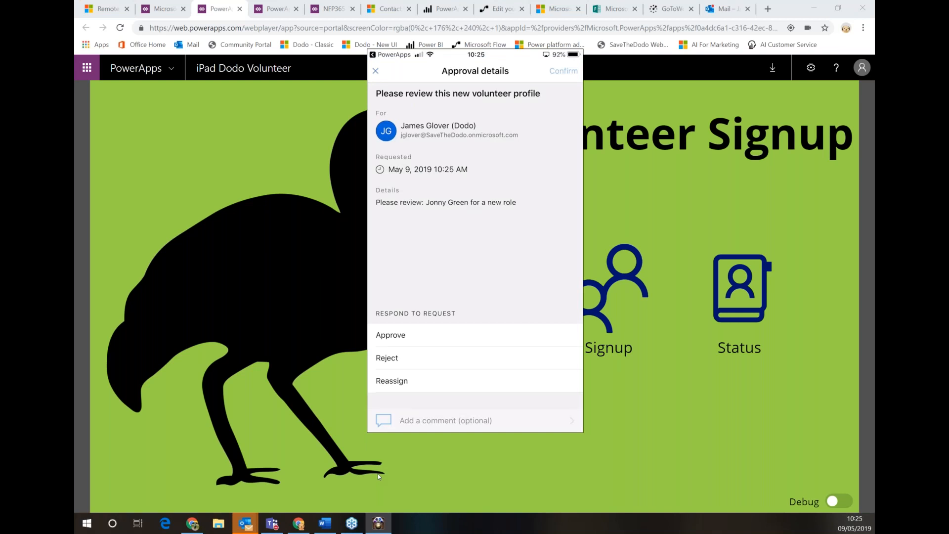
Open the 'Please review this new volunteer profile' email in Outlook, then return to the flow editor
left_click(719, 12)
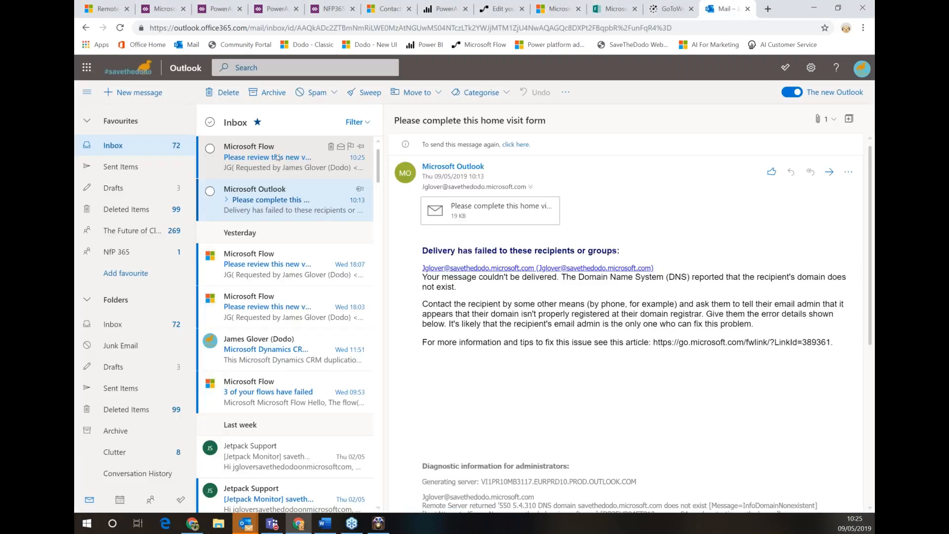
left_click(278, 158)
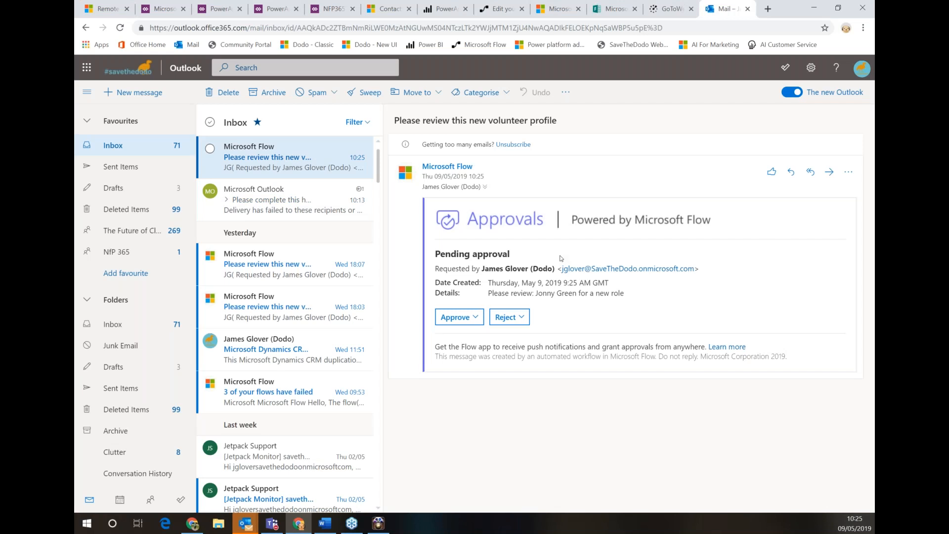
left_click(499, 9)
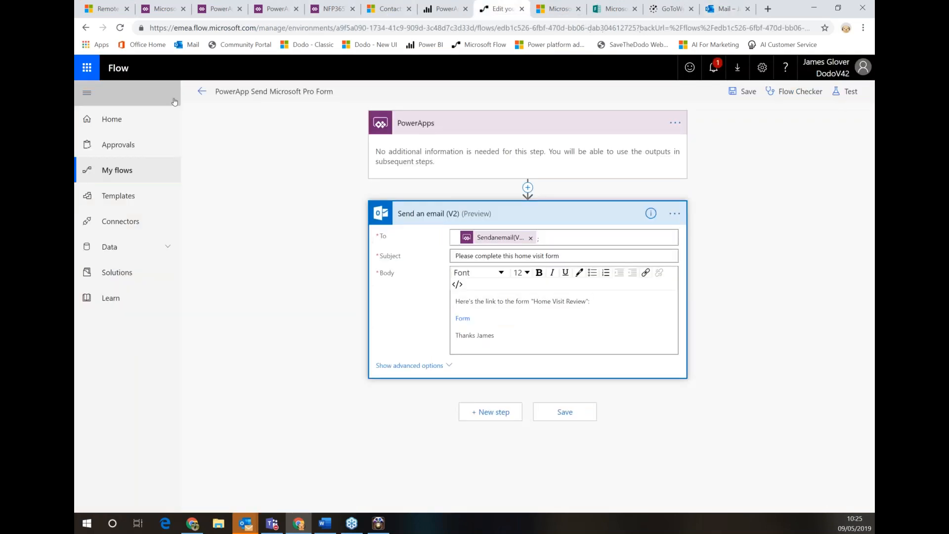
View the Received approvals page, leaving the unsaved flow editor, then return to the approval email
left_click(121, 145)
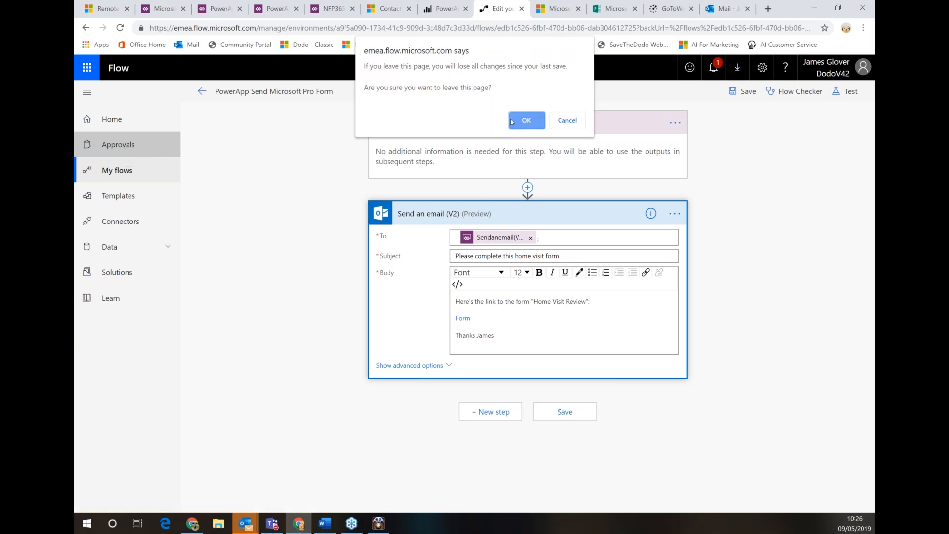
left_click(525, 120)
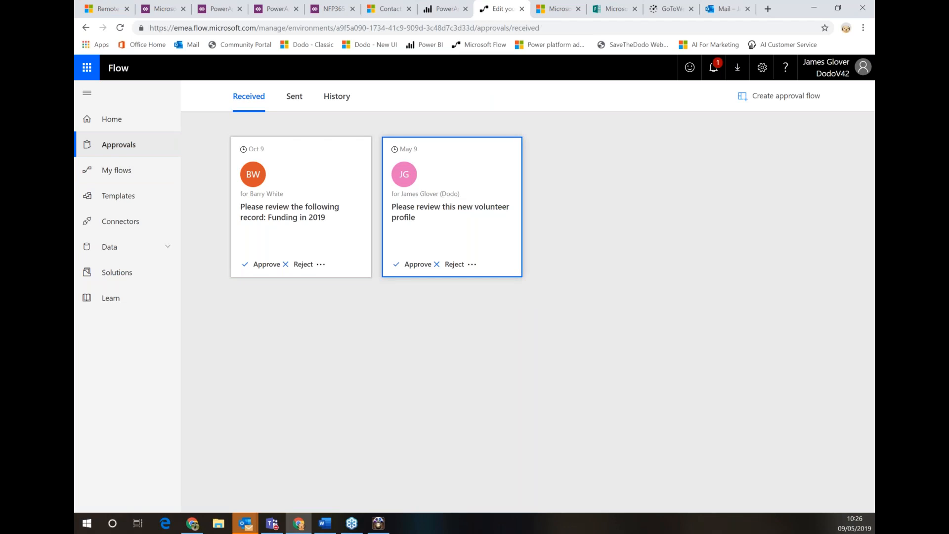
left_click(723, 10)
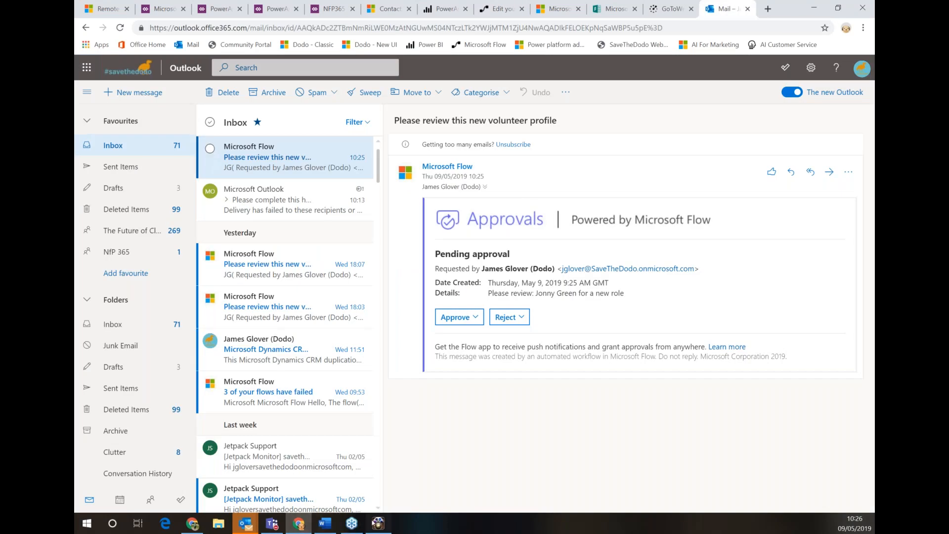
Approve the volunteer profile request in the phone's Flow app and open its Outlook approval email
left_click(378, 522)
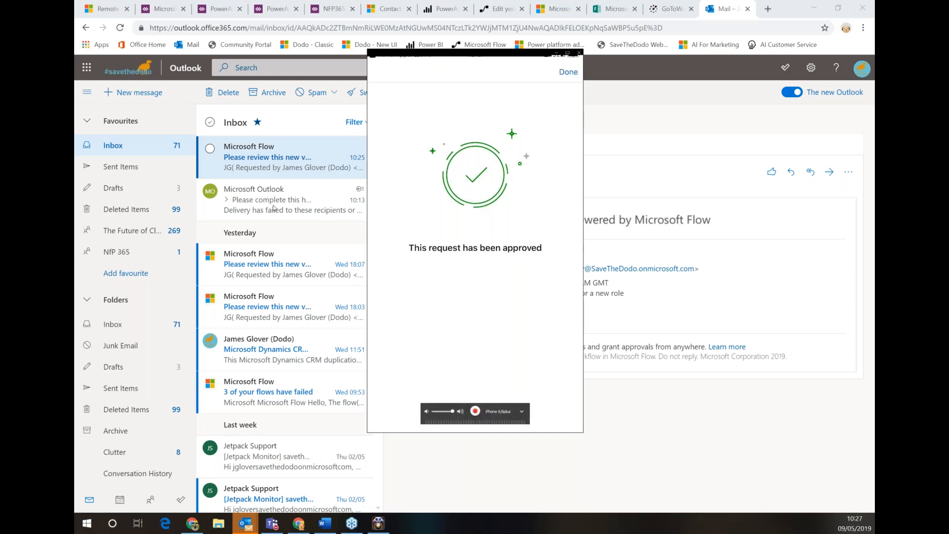
left_click(292, 199)
left_click(291, 156)
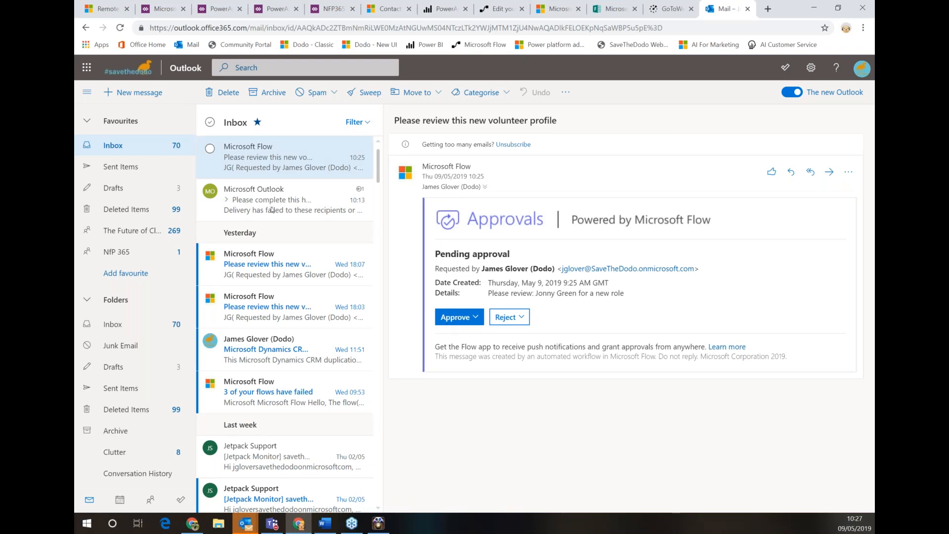
left_click(499, 7)
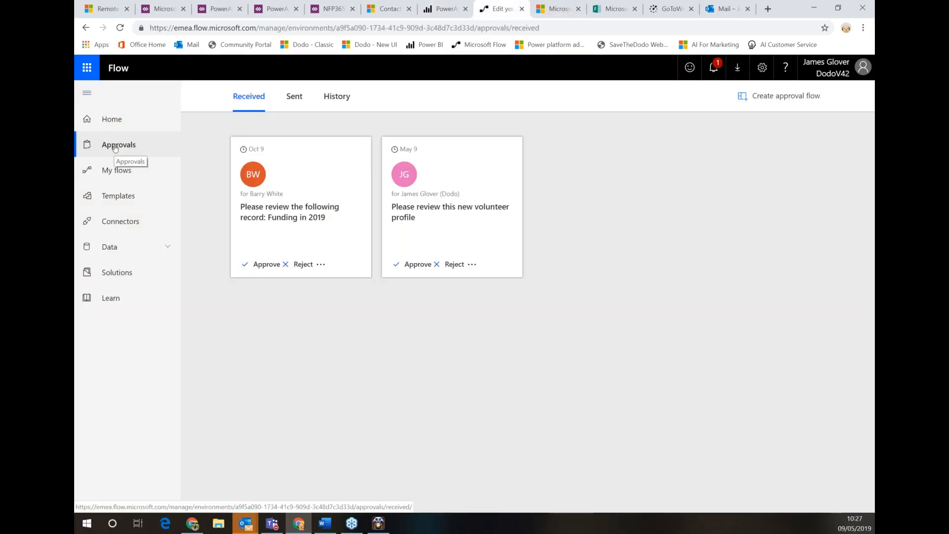
Open the PowerApps Review Photo flow's most recent run, from 09/05/2019 10:23:13
left_click(118, 170)
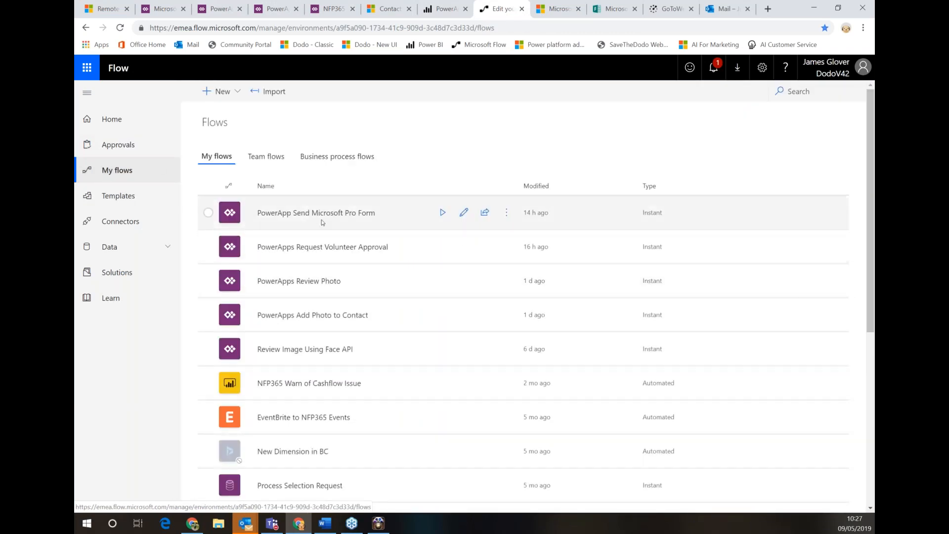
left_click(324, 281)
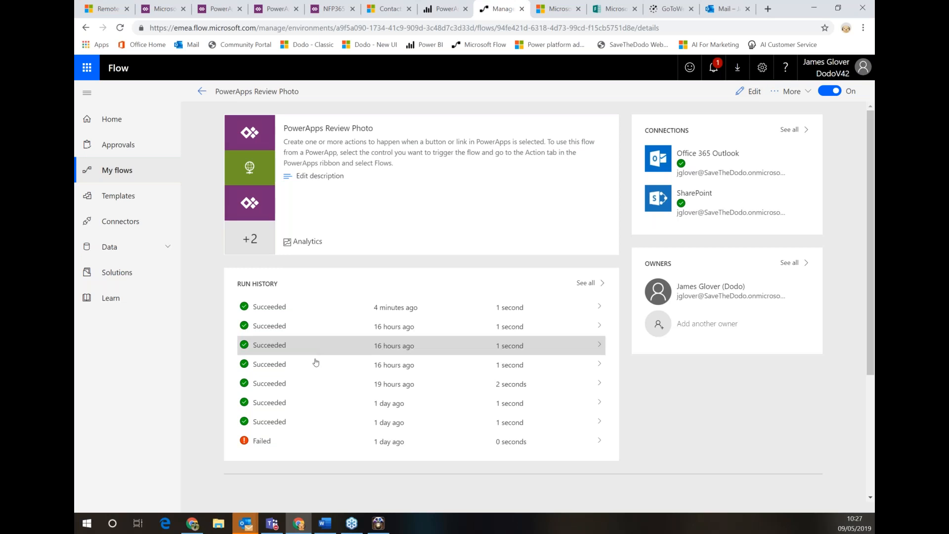
left_click(601, 308)
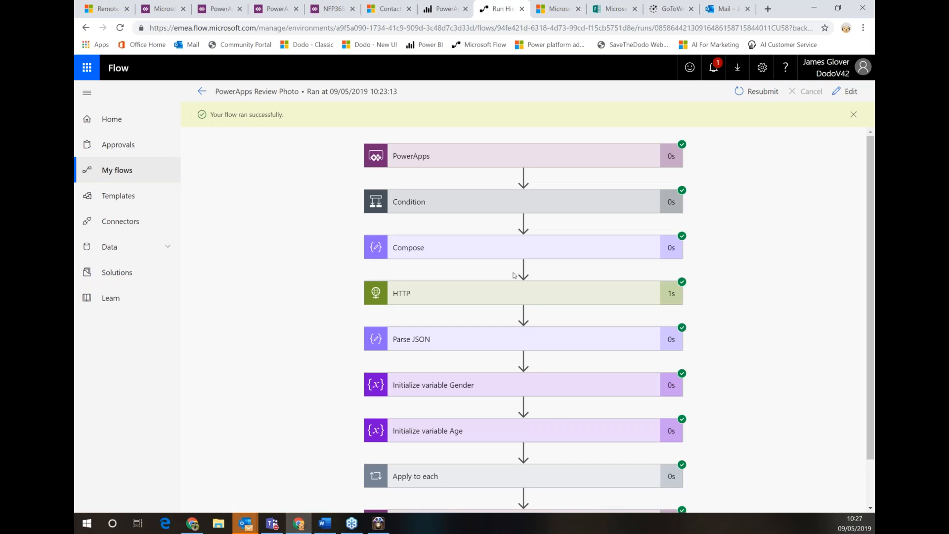
Expand the PowerApps trigger and HTTP step details to see the status 200 response
left_click(441, 161)
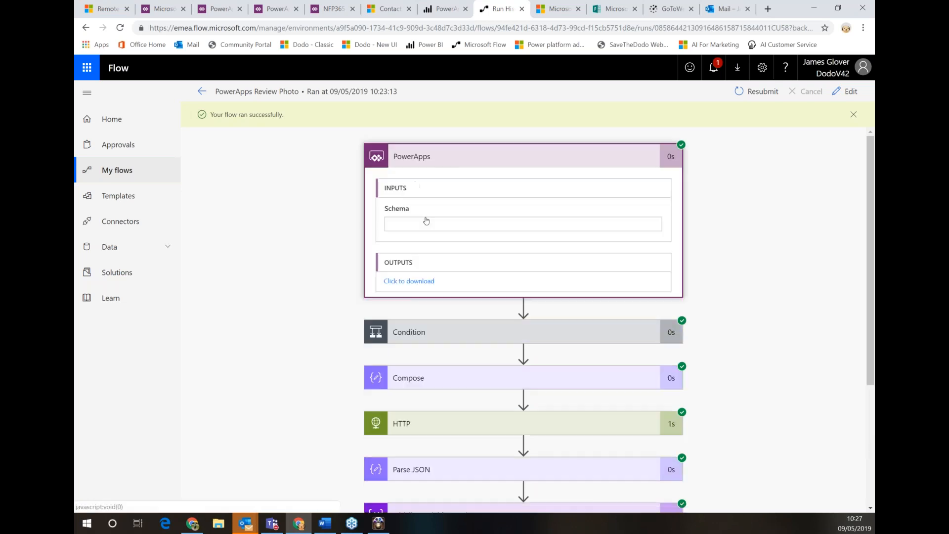
scroll(487, 241, "down", 4)
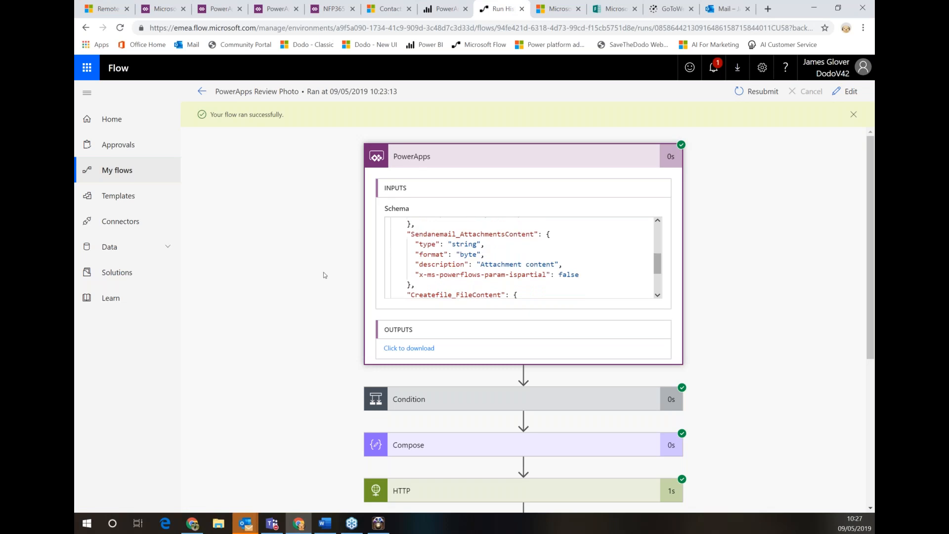
scroll(483, 338, "down", 3)
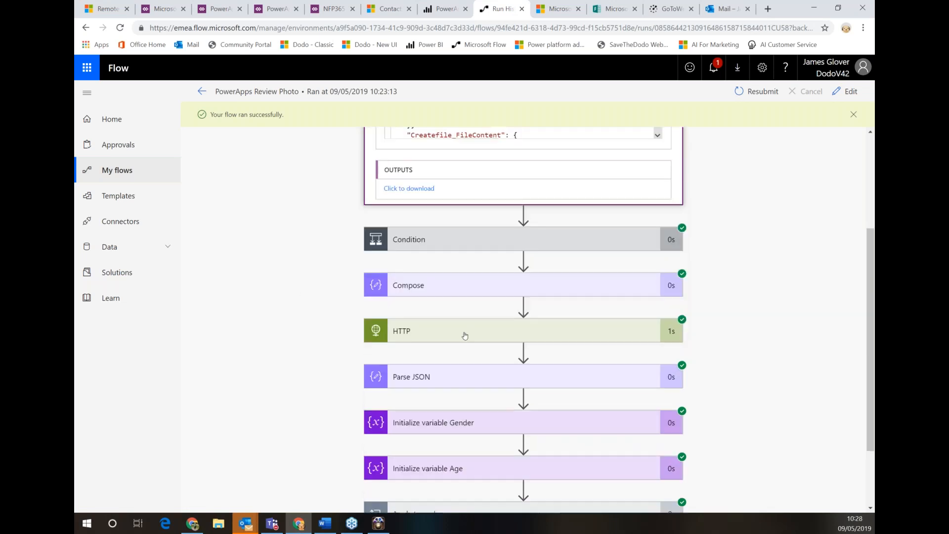
left_click(483, 339)
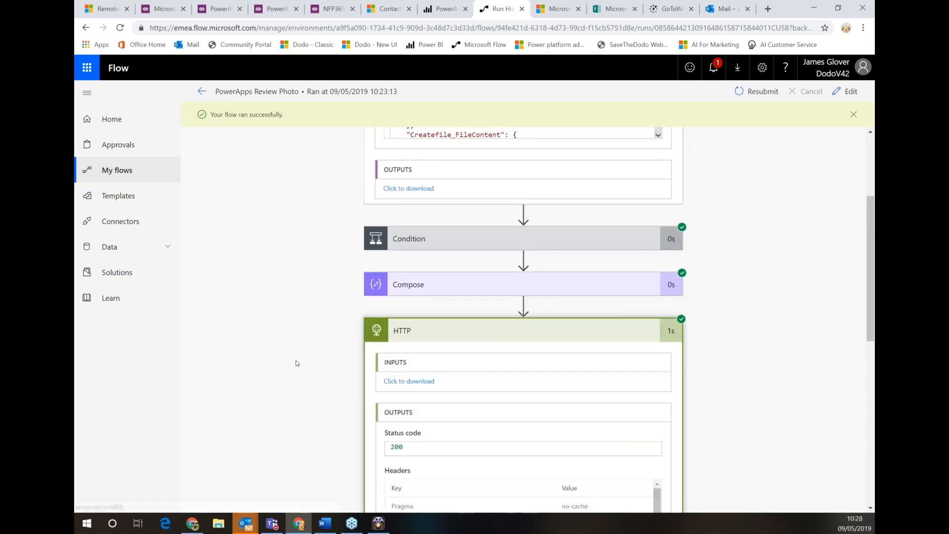
scroll(477, 401, "down", 2)
scroll(476, 401, "down", 2)
scroll(557, 455, "down", 1)
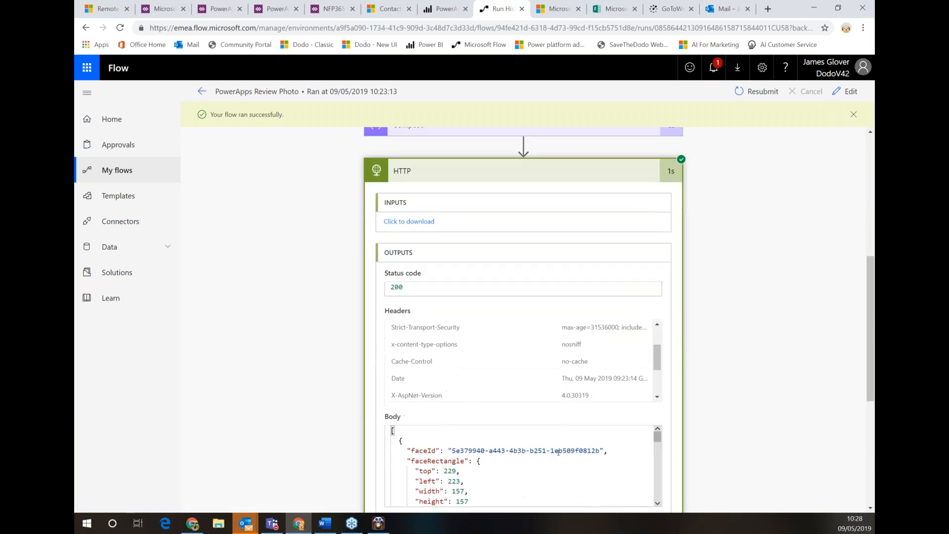
scroll(557, 452, "down", 2)
scroll(854, 395, "down", 1)
scroll(521, 419, "up", 1)
scroll(501, 414, "up", 2)
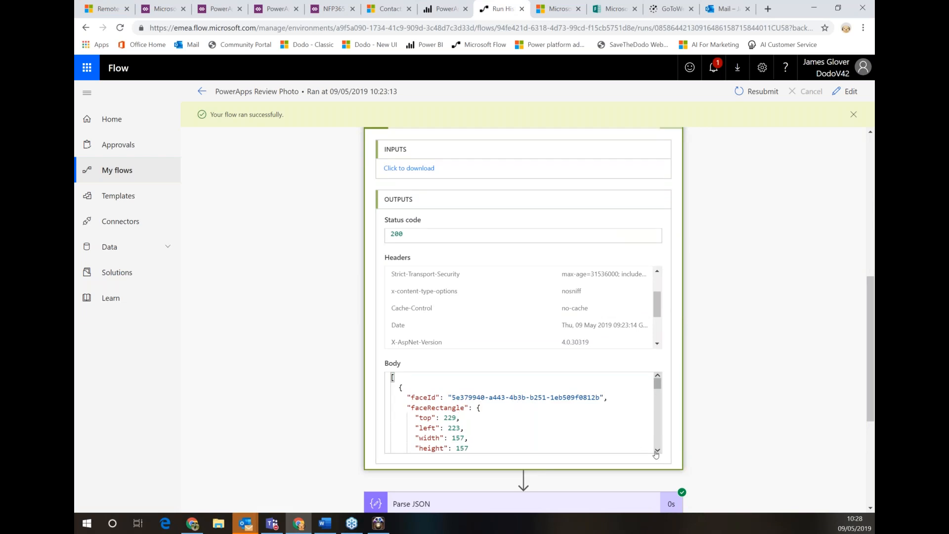
Read the HTTP body's face attributes: glasses, brown hair at 0.95, and neutral emotion 0.988
left_click(657, 451)
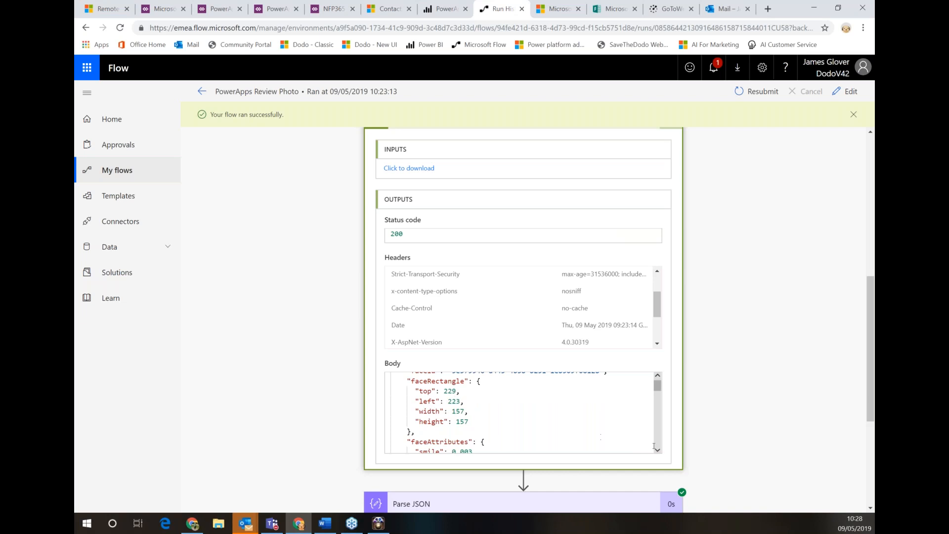
left_click(657, 450)
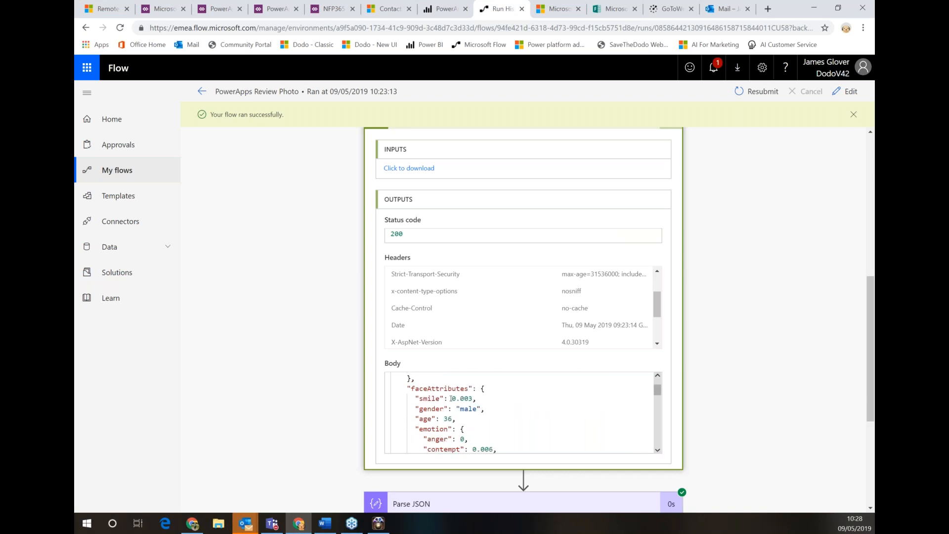
left_click(657, 450)
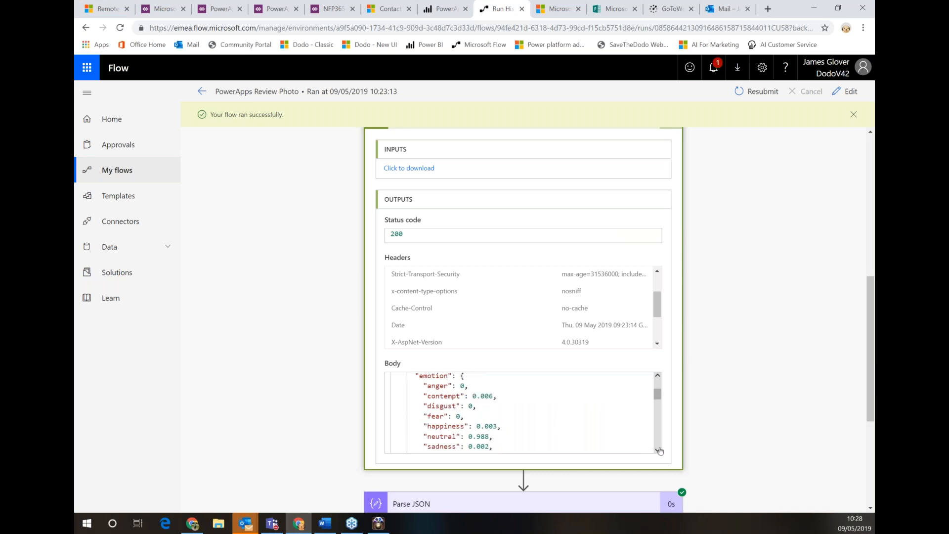
left_click_drag(499, 437, 461, 436)
left_click(658, 451)
scroll(660, 453, "down", 4)
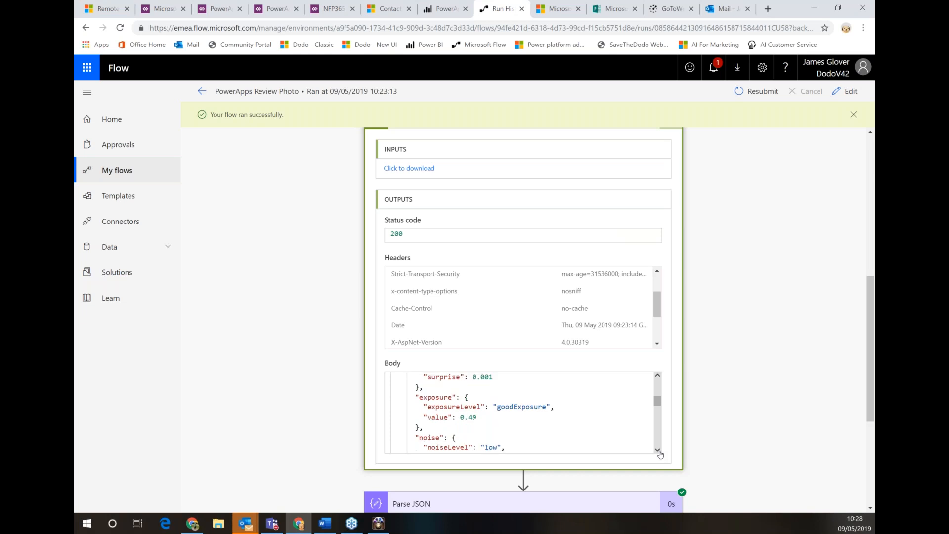
left_click(659, 451)
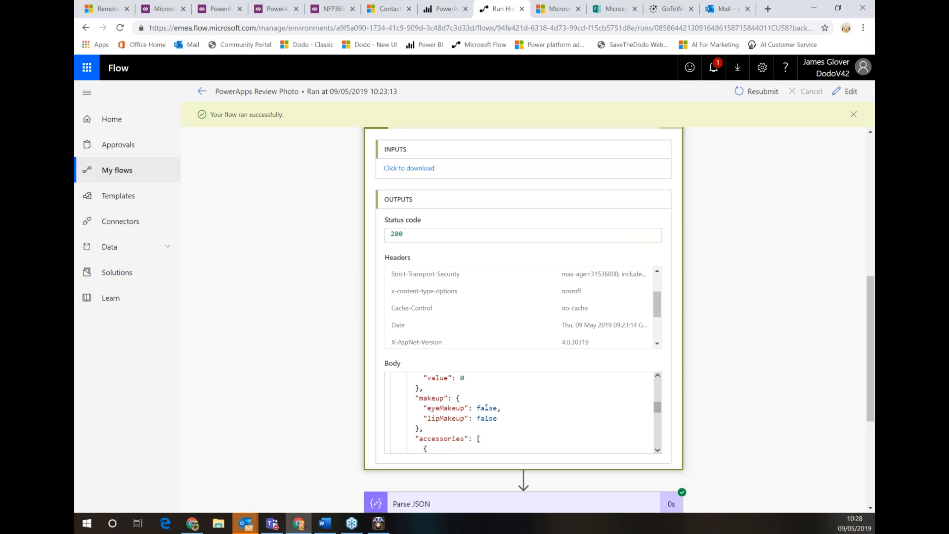
left_click(657, 450)
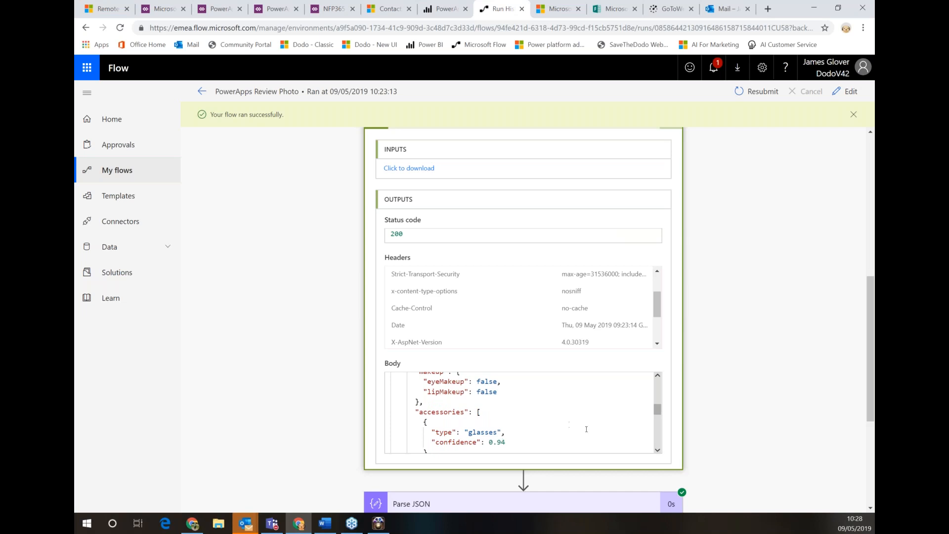
scroll(657, 435, "down", 2)
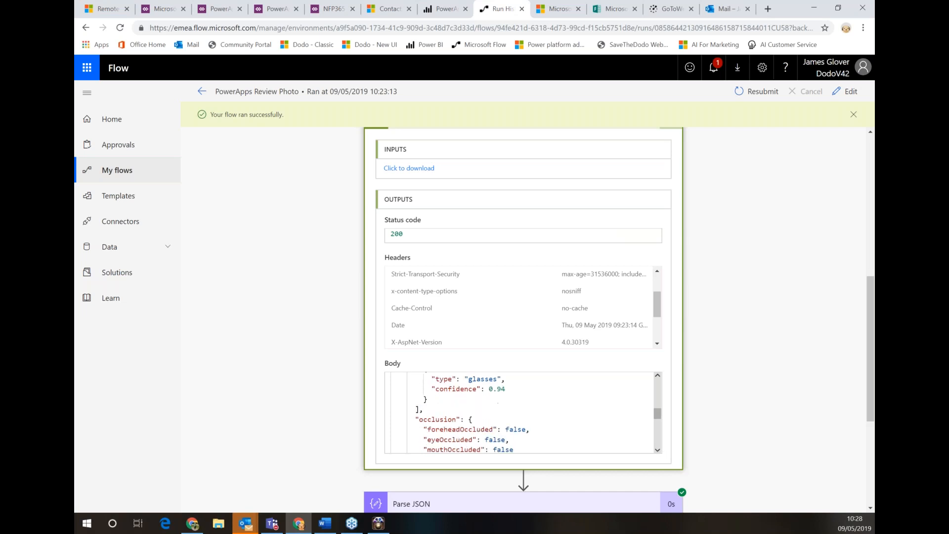
scroll(519, 413, "down", 1)
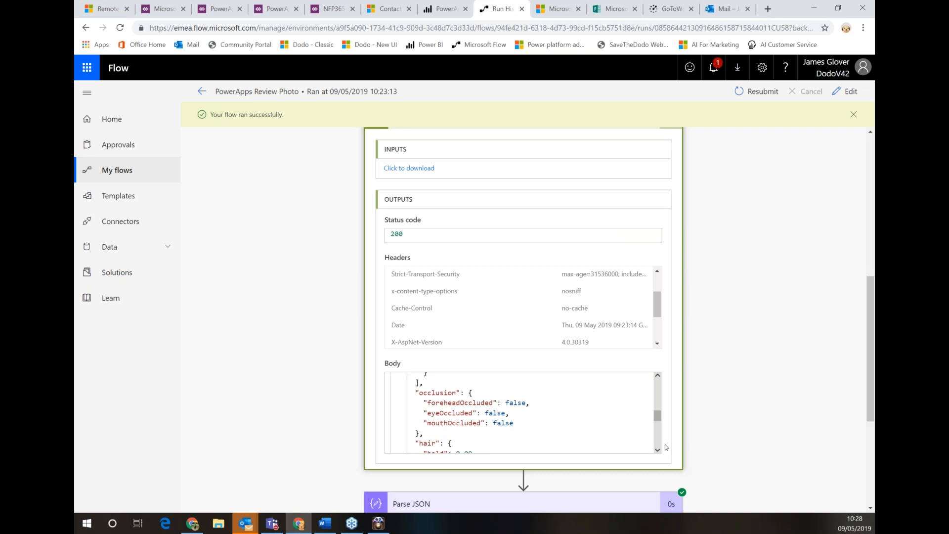
scroll(657, 455, "down", 3)
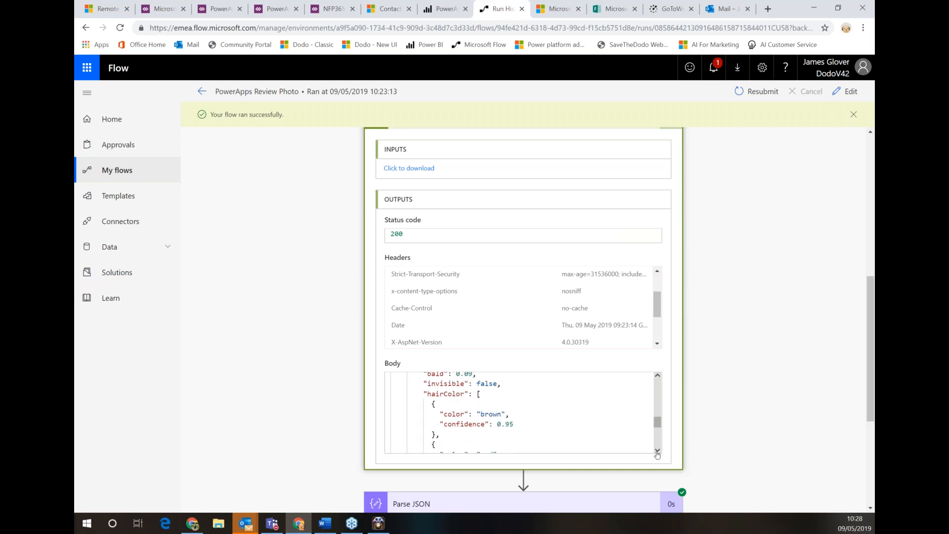
scroll(657, 455, "down", 4)
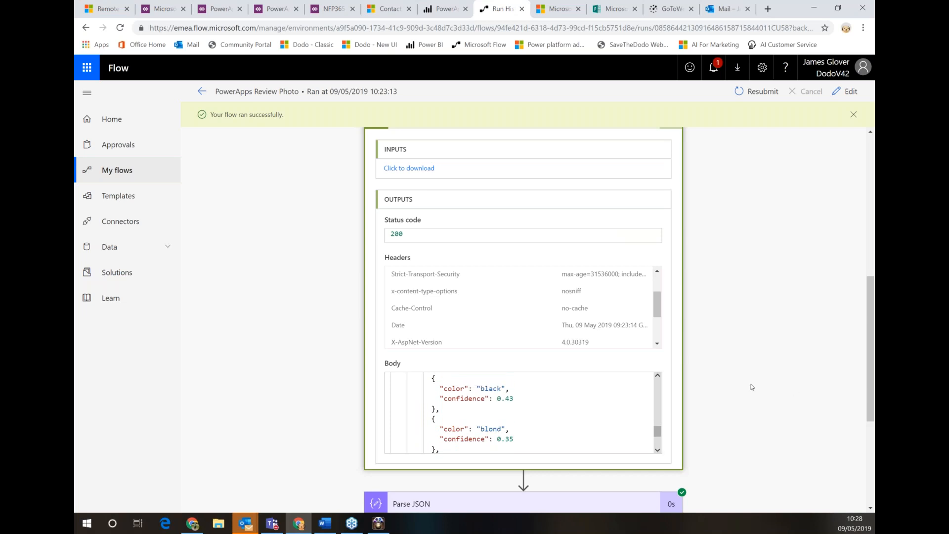
scroll(751, 386, "down", 4)
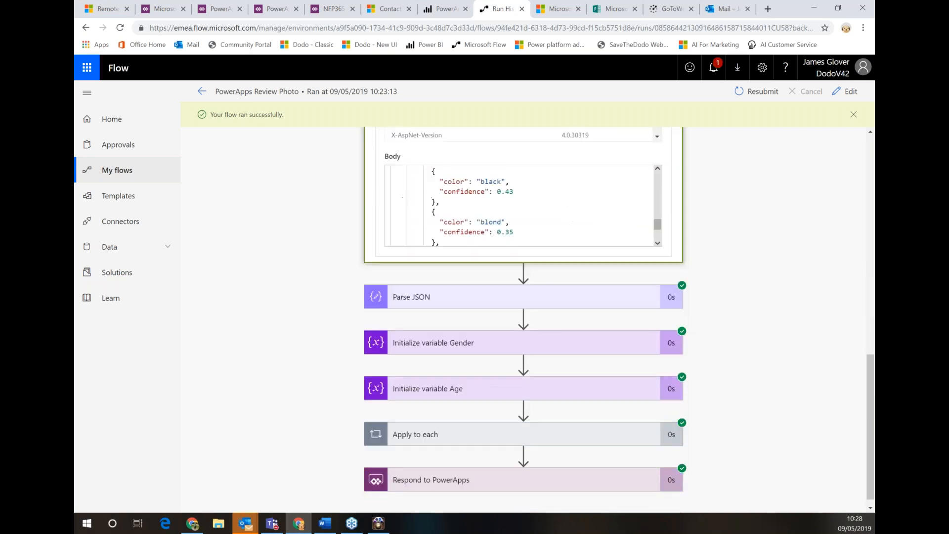
Inspect the run's Parse JSON and Initialize variable Gender step details
left_click(418, 298)
left_click(418, 299)
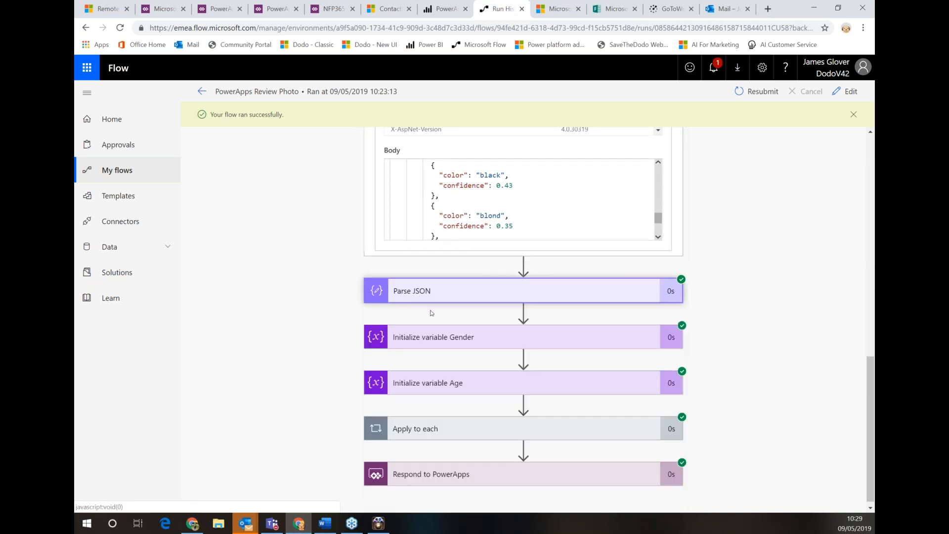
left_click(465, 336)
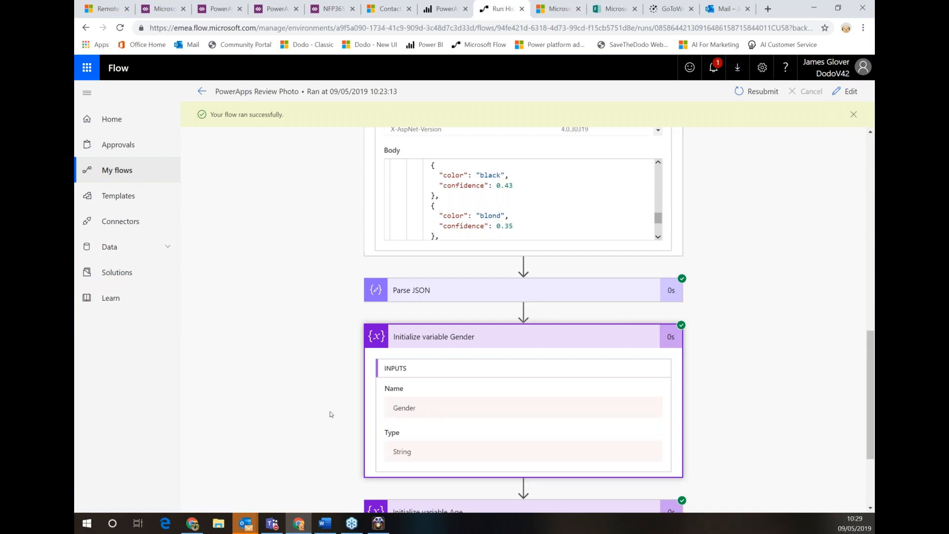
scroll(339, 410, "down", 1)
scroll(340, 410, "down", 3)
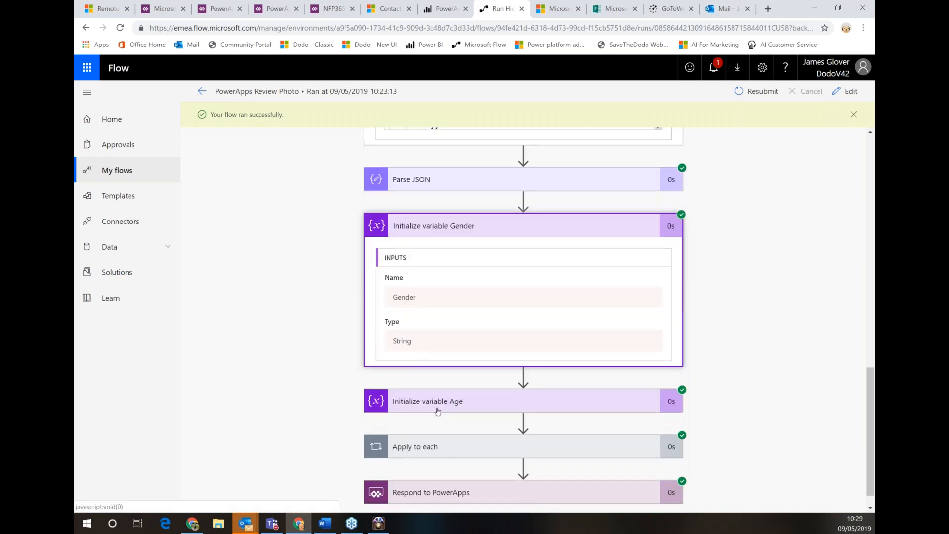
Check Apply to each and Respond to PowerApps (male, age 36), then open the flow for editing
left_click(457, 419)
scroll(457, 419, "down", 4)
left_click(453, 469)
scroll(499, 422, "down", 6)
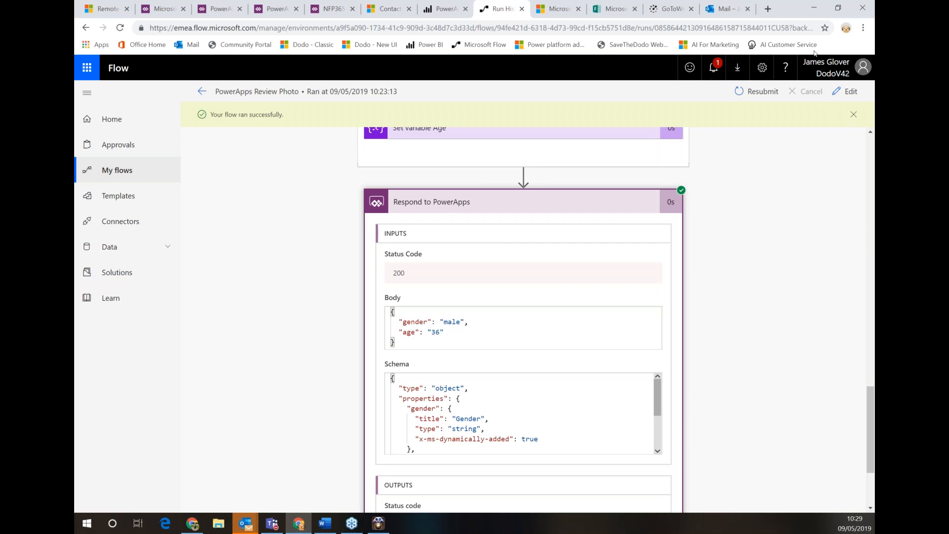
left_click(844, 91)
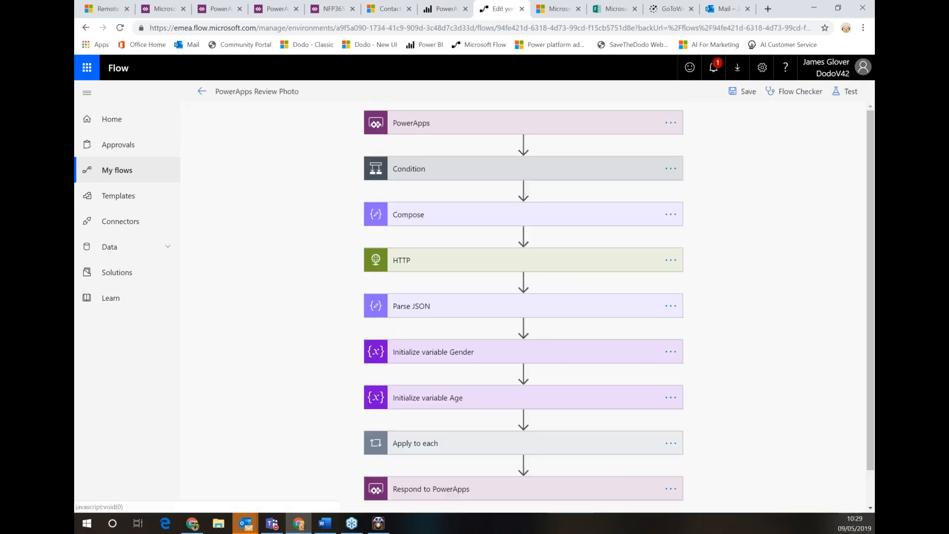
Expand the PowerApps trigger, the HTTP face-detect call, and the Gender and Age response outputs
left_click(423, 125)
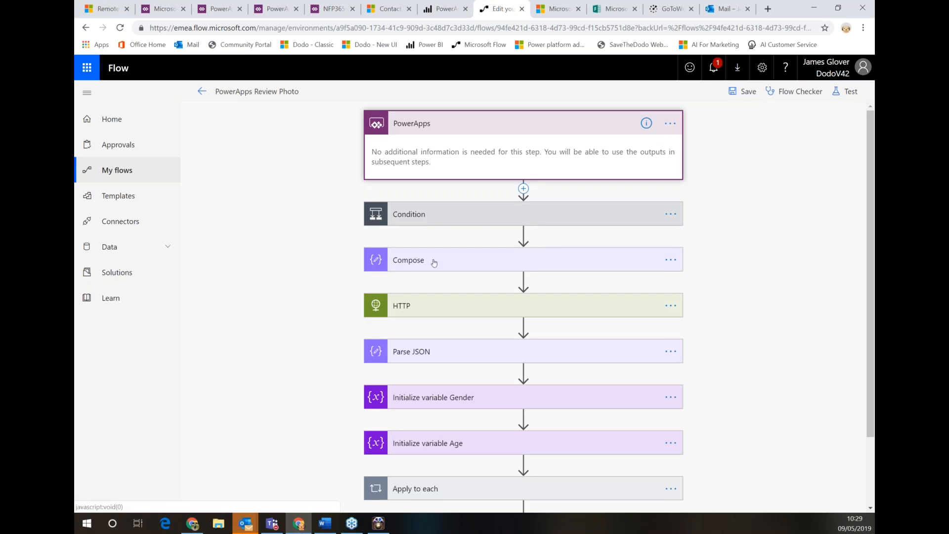
left_click(451, 312)
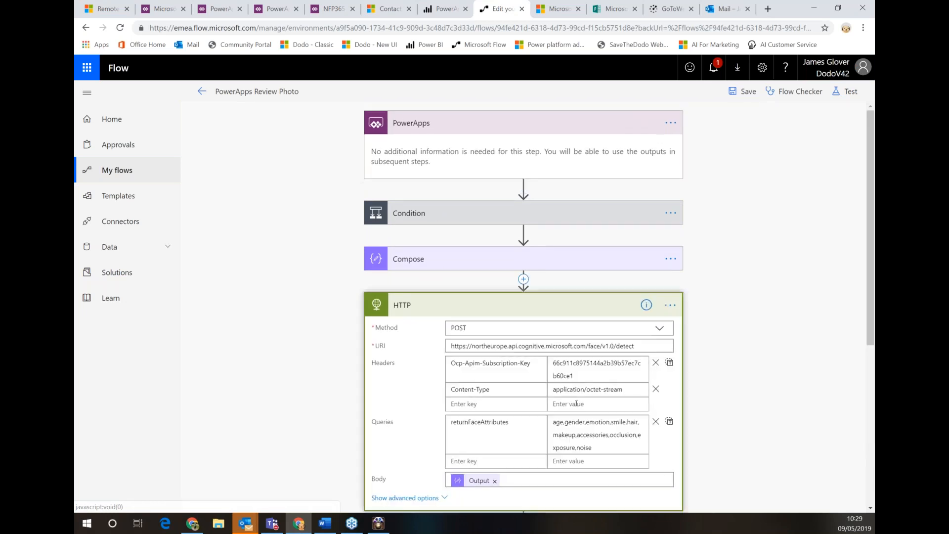
scroll(816, 357, "down", 3)
scroll(717, 363, "down", 3)
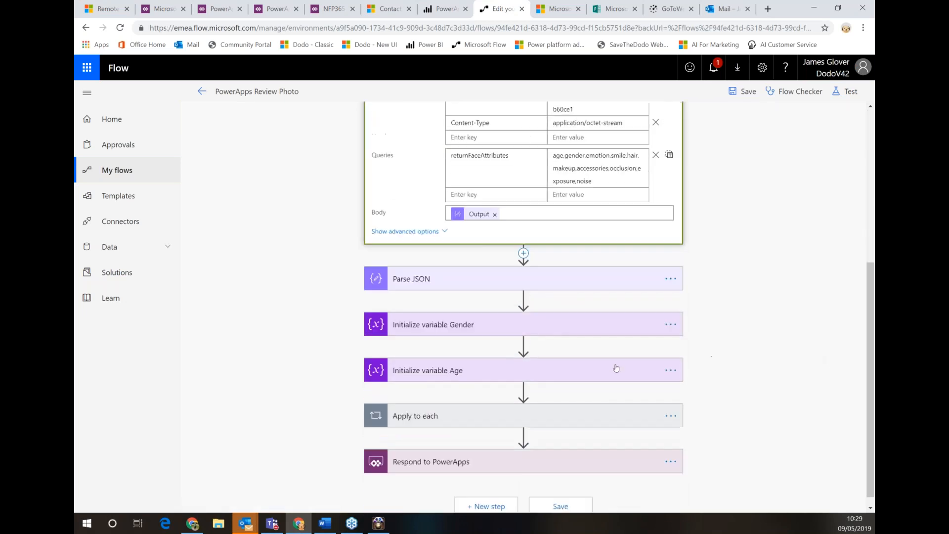
left_click(487, 451)
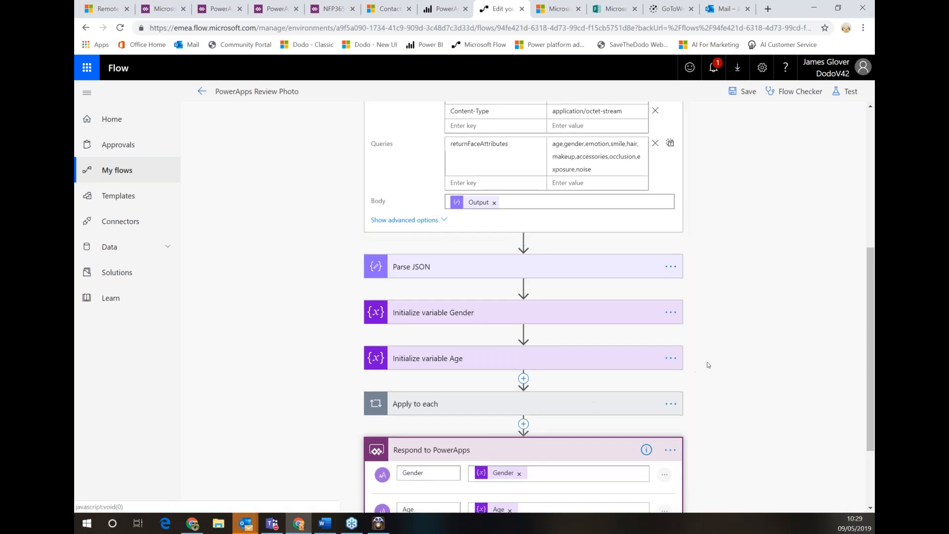
scroll(553, 415, "down", 1)
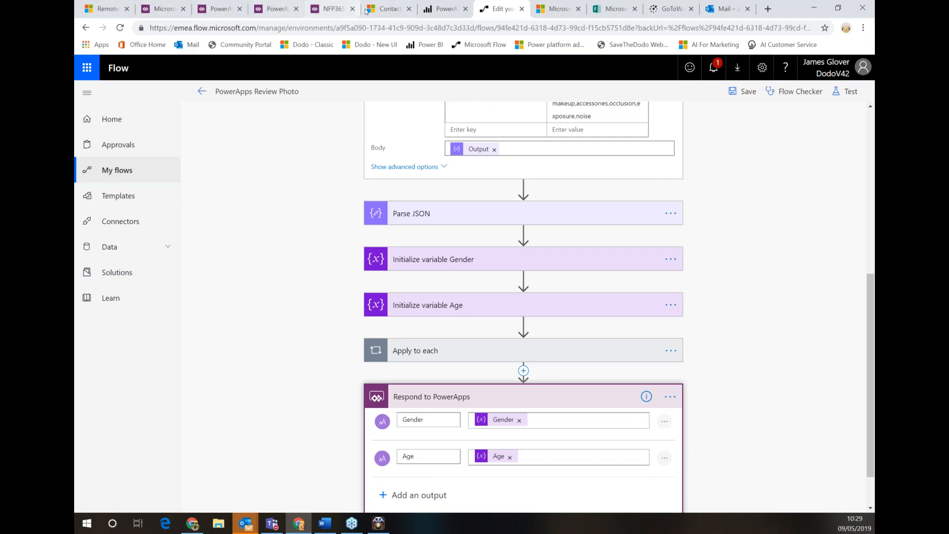
Open iPad Dodo Volunteer for editing from the PowerApps Apps list
left_click(166, 9)
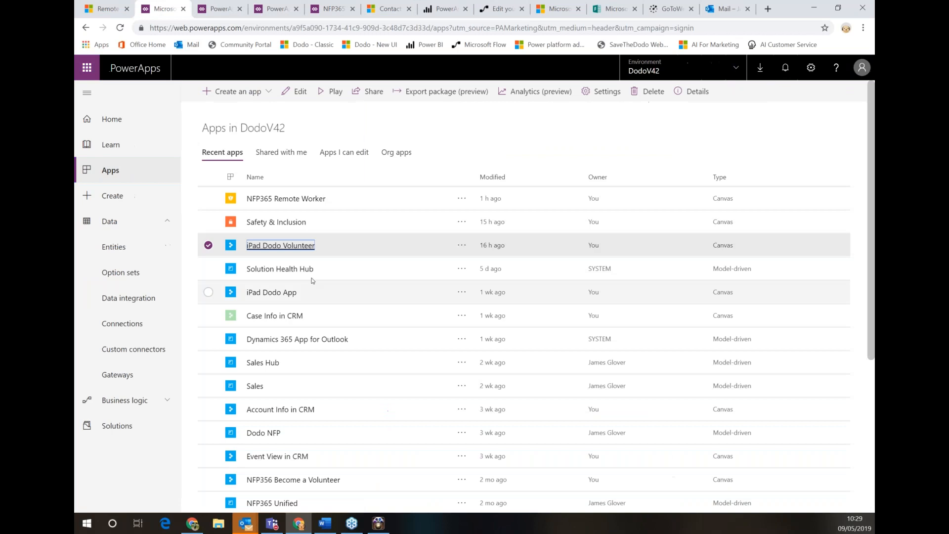
left_click(462, 245)
left_click(475, 264)
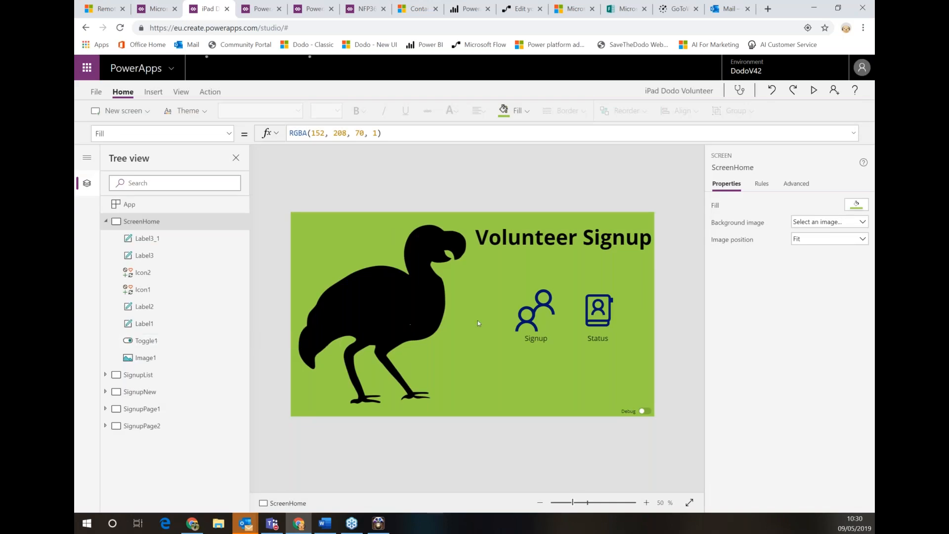
Inspect Sign-up Page 1's signup and camera icons and the Selfie collection in File > Collections
left_click(525, 313)
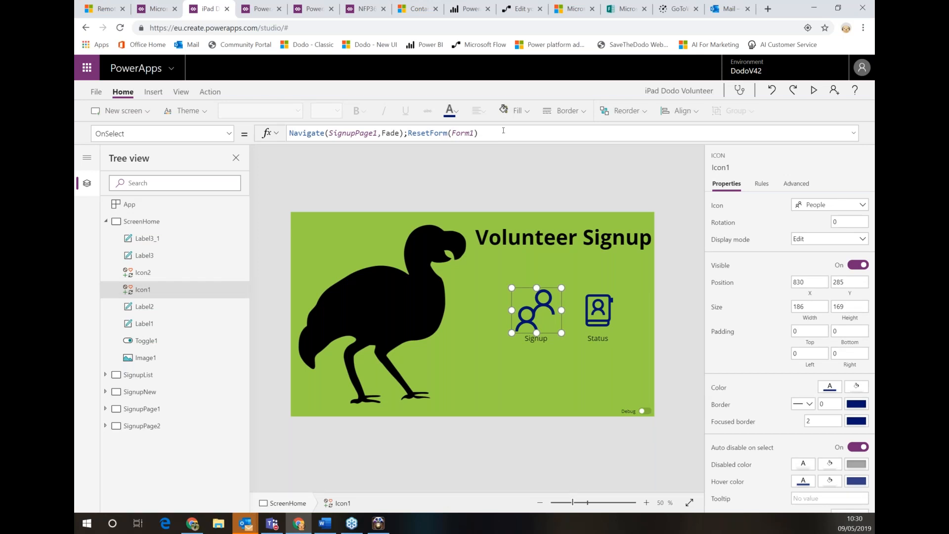
left_click(157, 408)
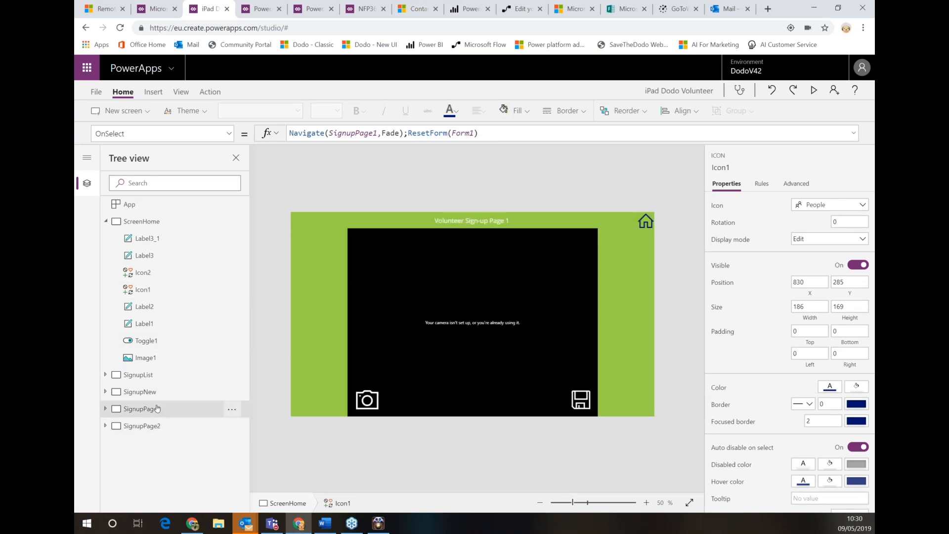
left_click(369, 401)
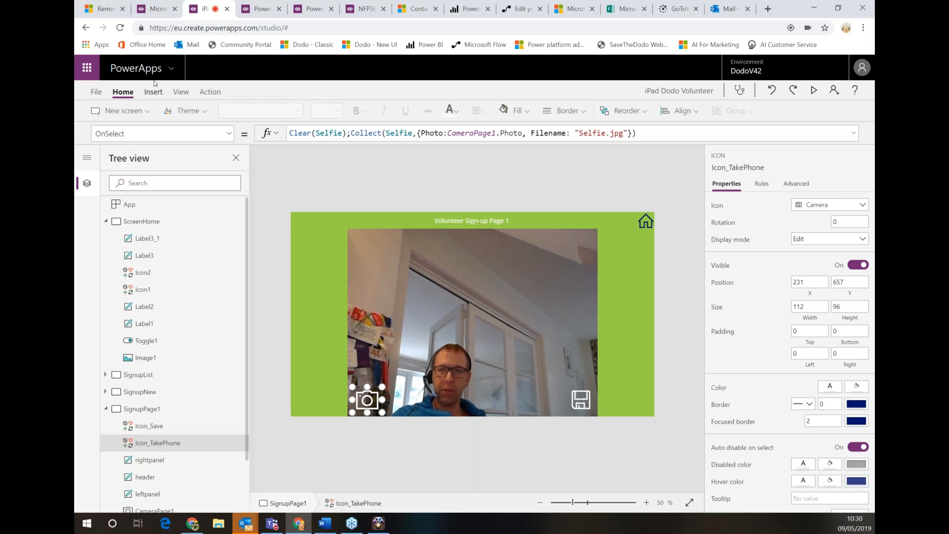
left_click(97, 92)
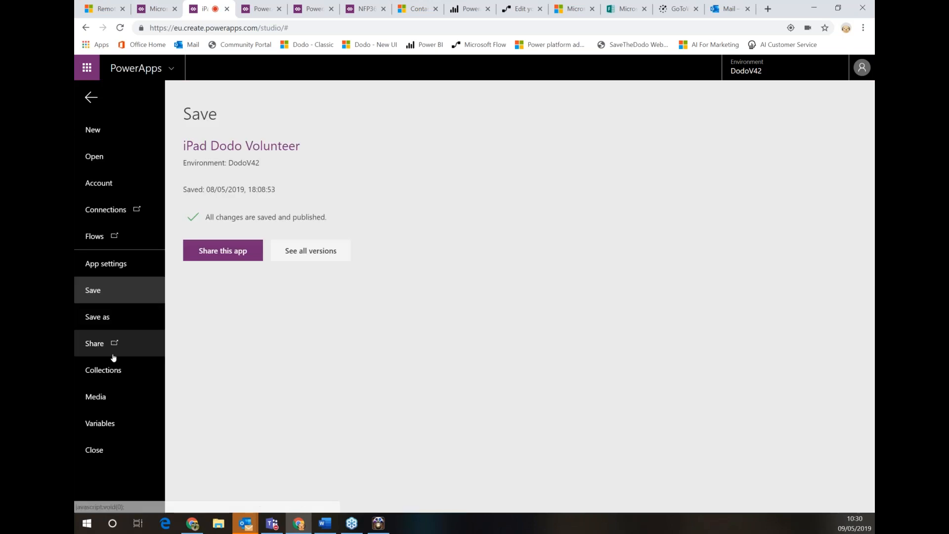
left_click(113, 369)
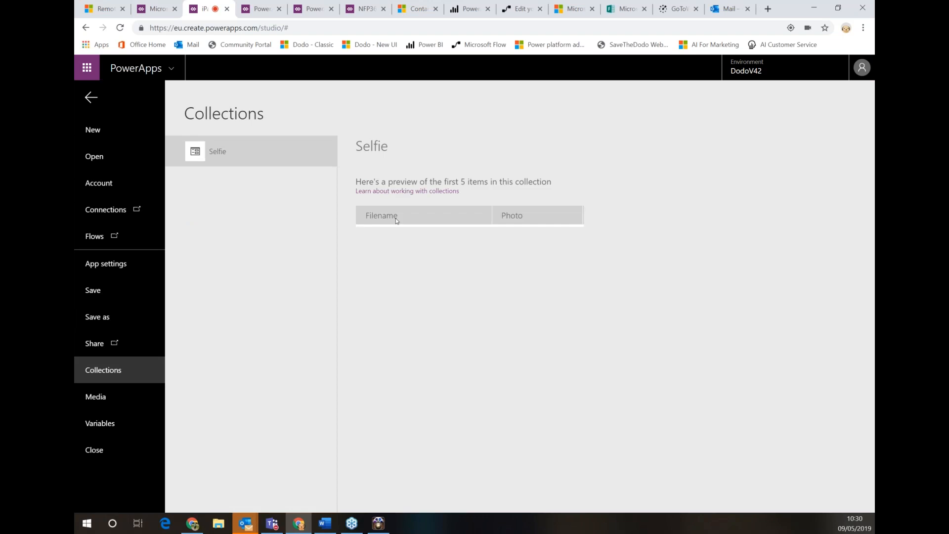
left_click(91, 98)
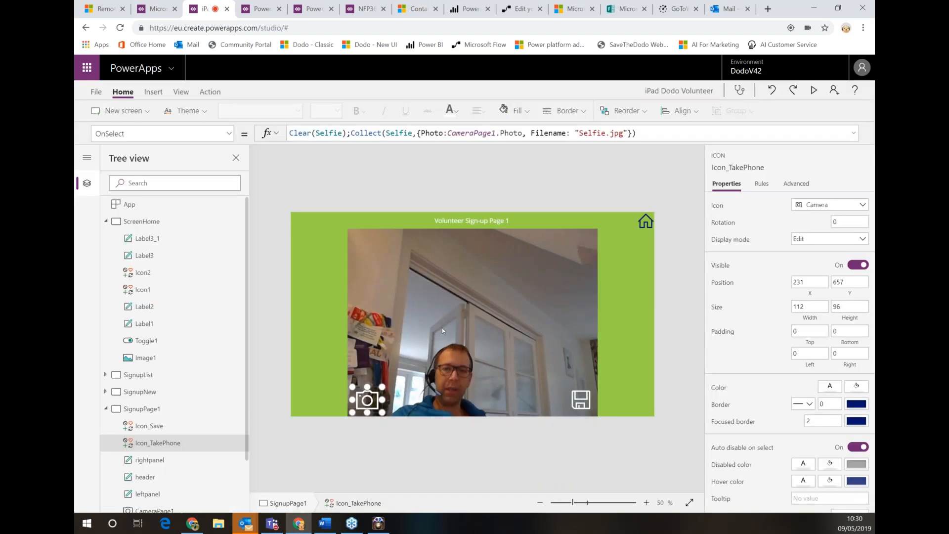
Examine Icon_Save's OnSelect variable-setting formula, then show the SignupPage2 screen
left_click(581, 409)
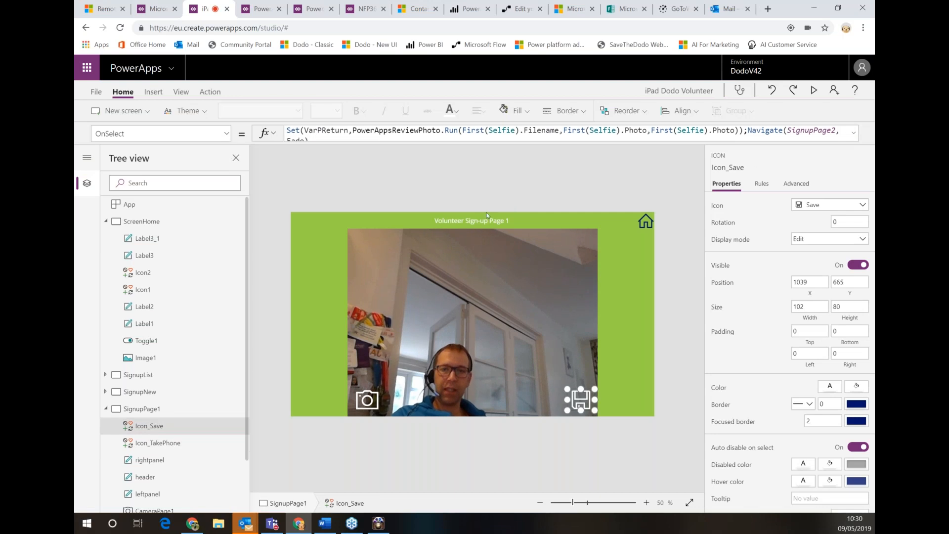
left_click_drag(507, 195, 506, 197)
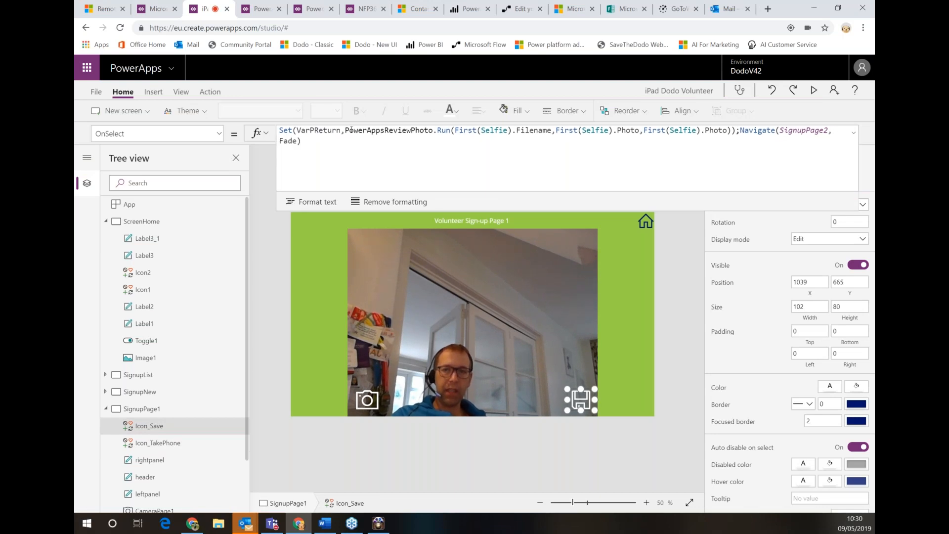
left_click_drag(345, 130, 280, 130)
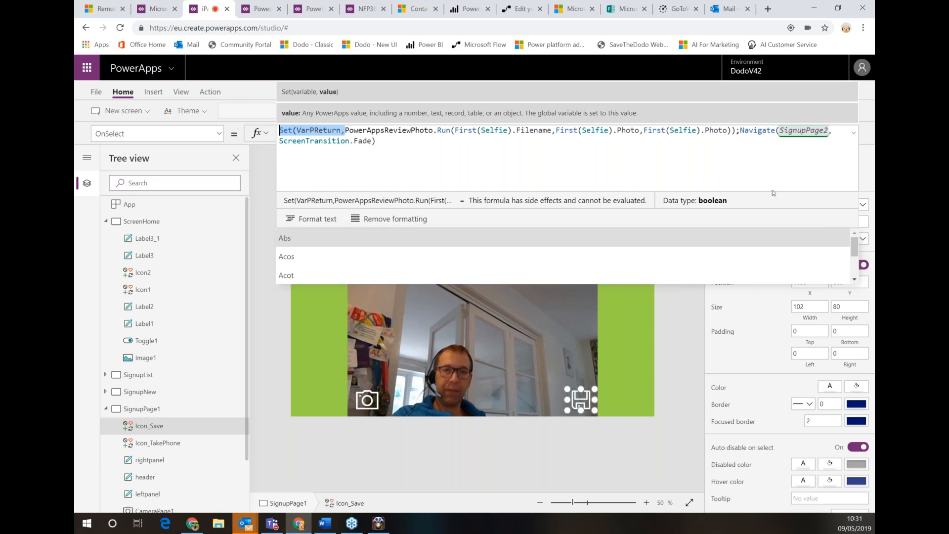
left_click(105, 409)
left_click(143, 426)
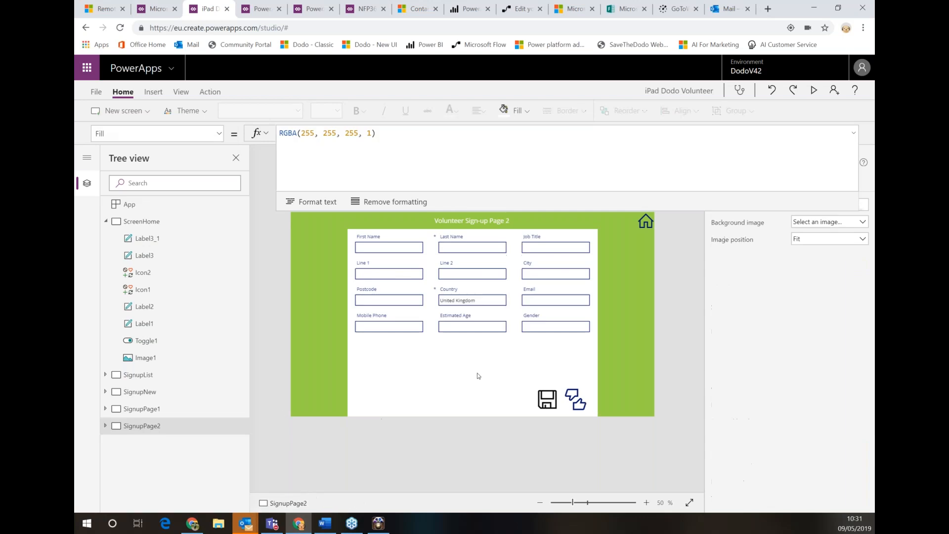
left_click(463, 326)
left_click(463, 325)
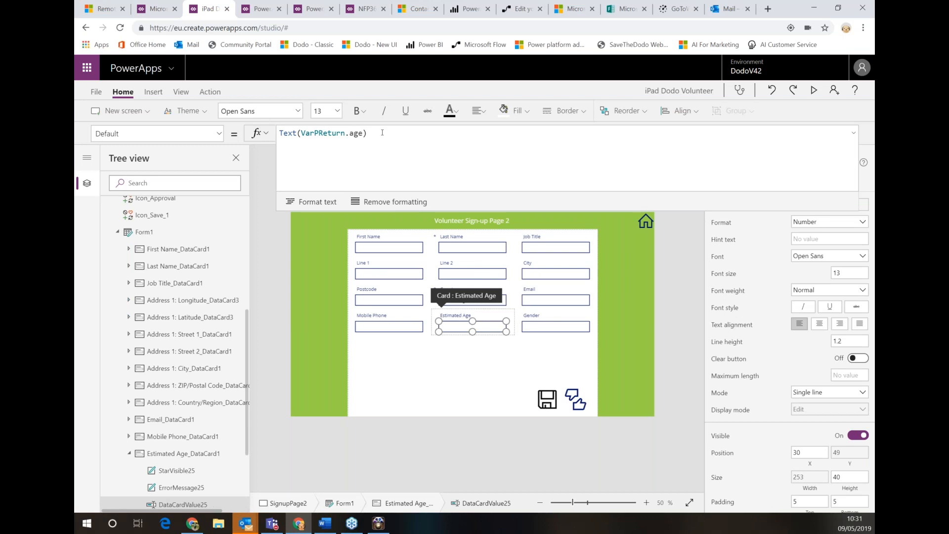
left_click(544, 327)
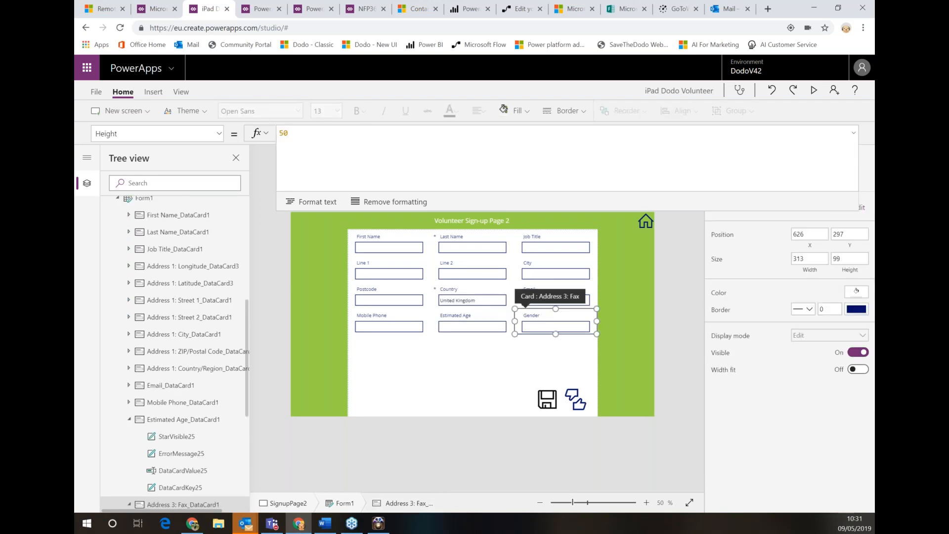
left_click(543, 327)
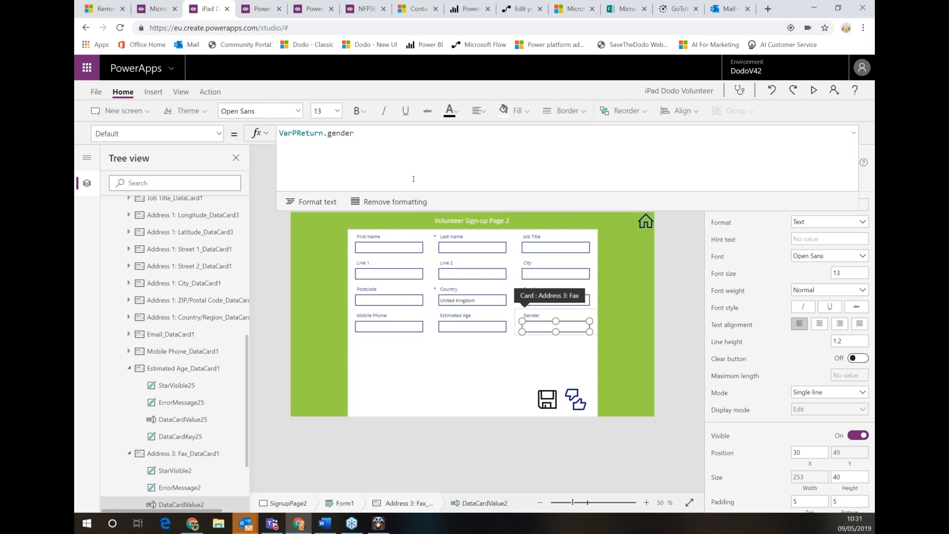
left_click(578, 406)
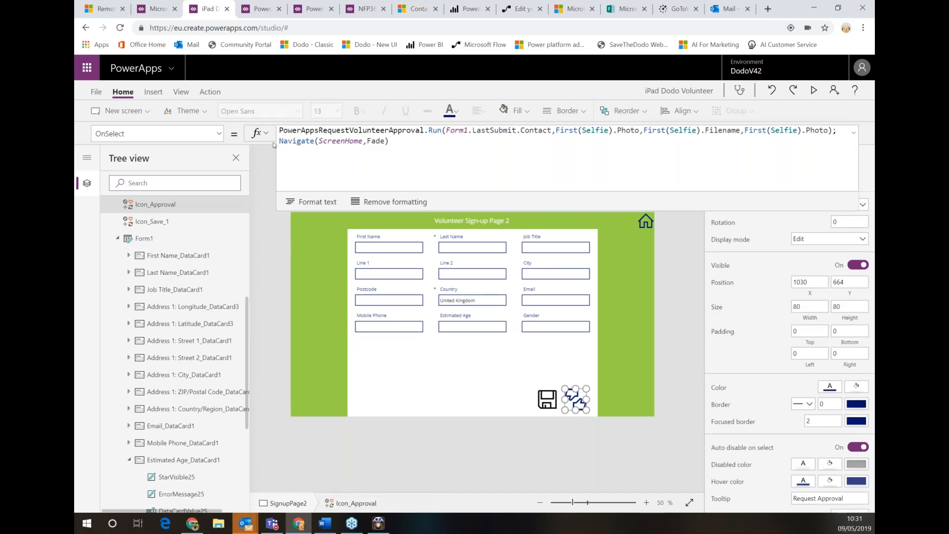
Highlight Form1.LastSubmit.Contact in the approval icon's flow call, then return to the Apps list
left_click_drag(446, 130, 551, 130)
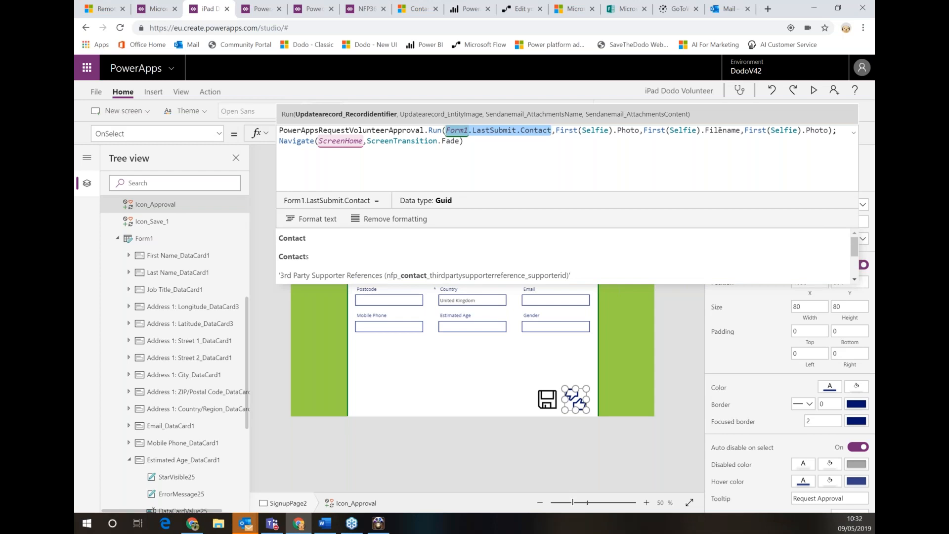
left_click(512, 471)
left_click(152, 11)
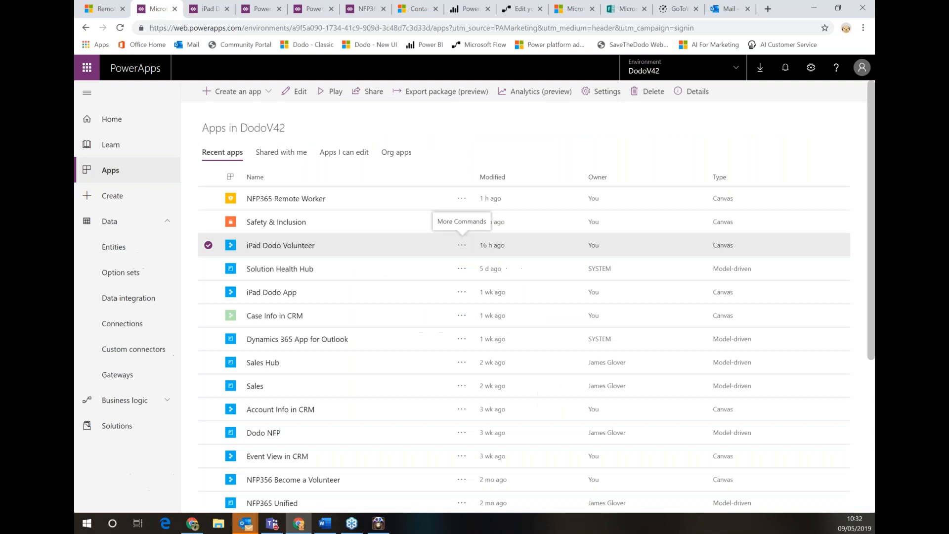
Leave the Review Photo editor and open PowerApps Request Volunteer Approval for editing
left_click(517, 8)
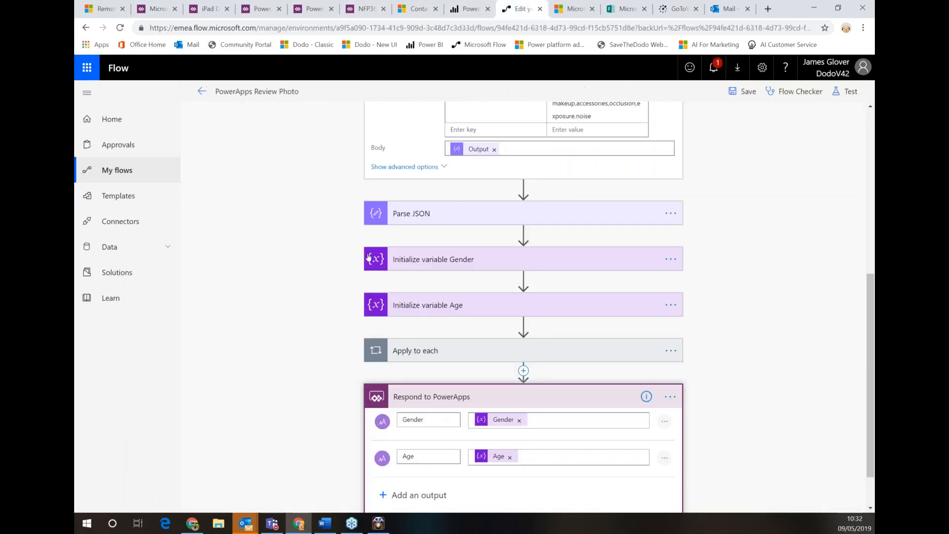
scroll(368, 257, "up", 5)
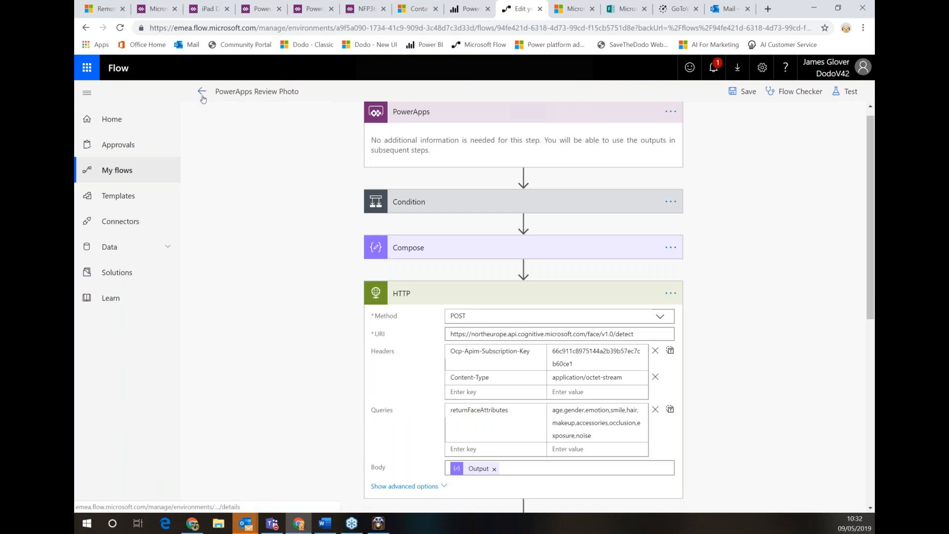
left_click(202, 91)
left_click(525, 121)
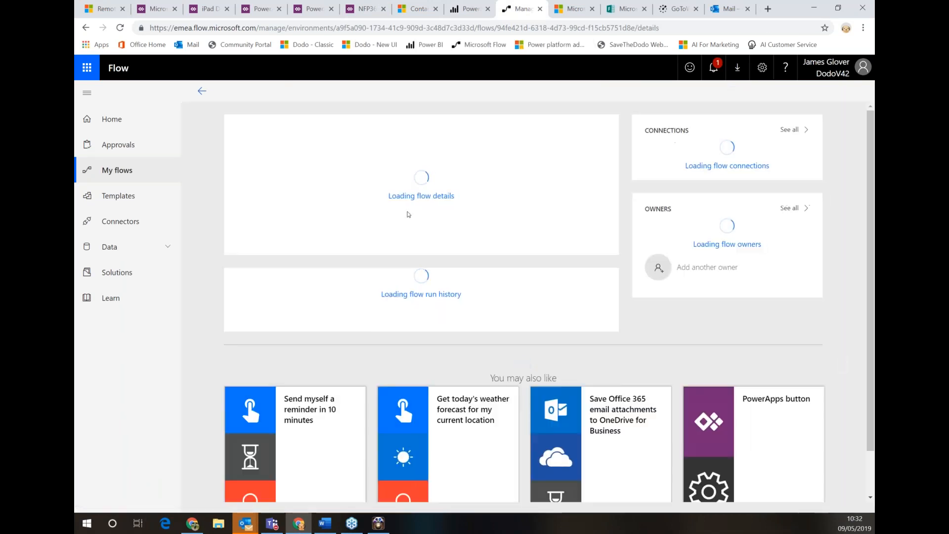
left_click(202, 91)
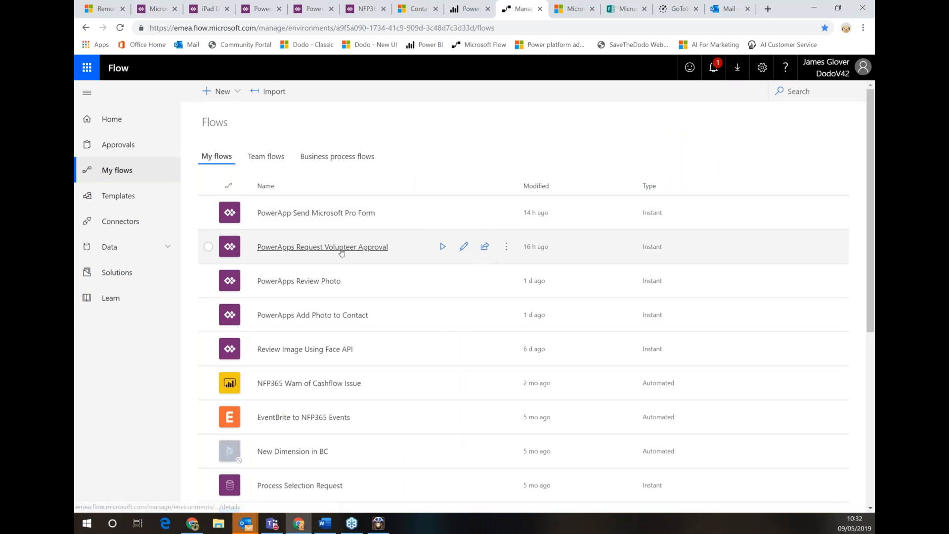
left_click(322, 247)
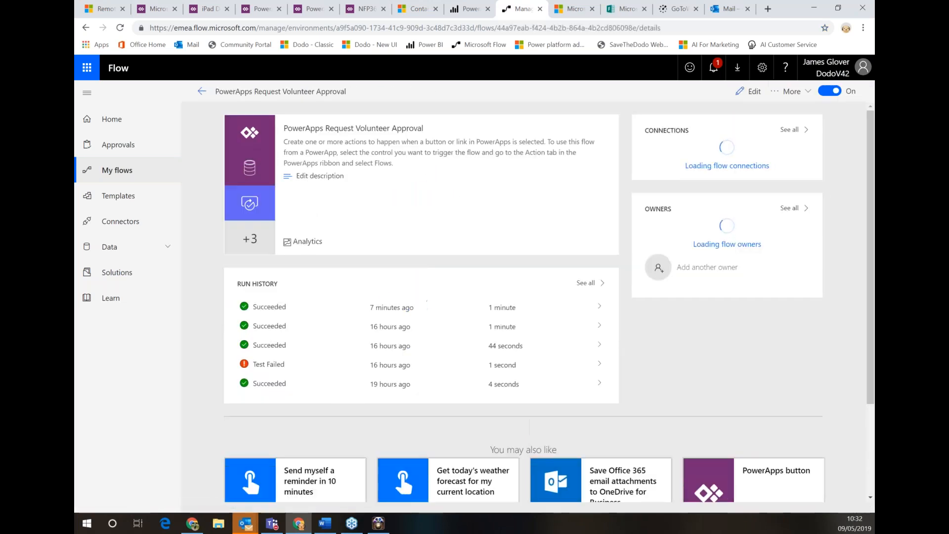
left_click(748, 91)
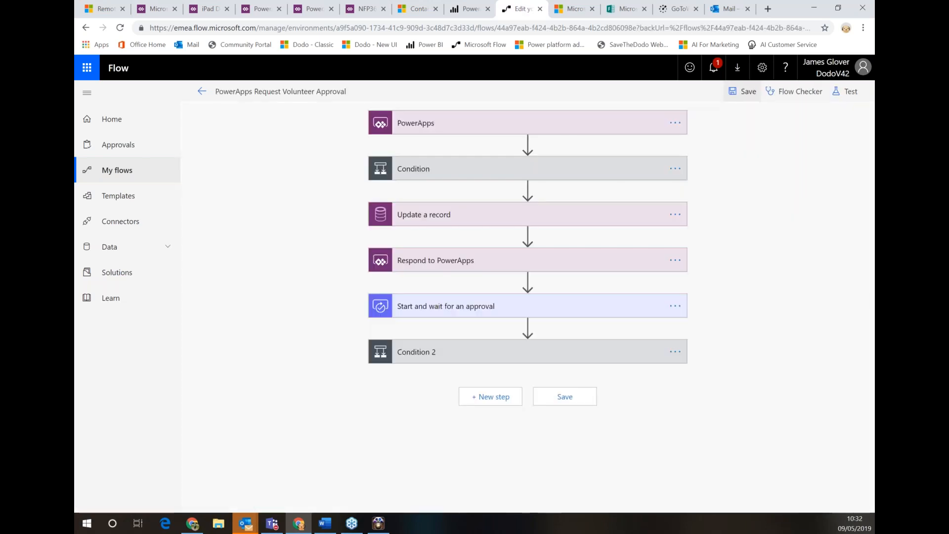
Expand the first Condition and Update a record, revealing all advanced DodoV42 Contacts fields
left_click(469, 176)
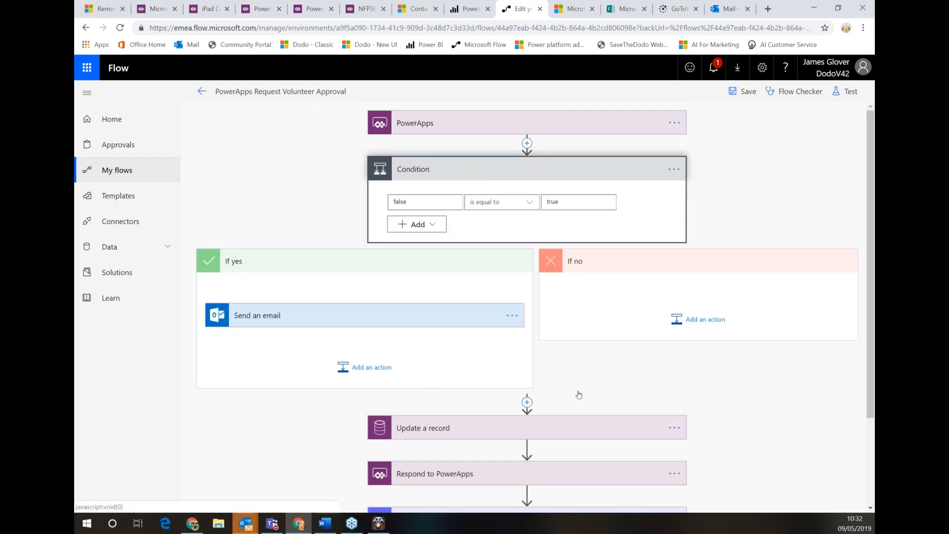
scroll(592, 394, "down", 1)
left_click(474, 414)
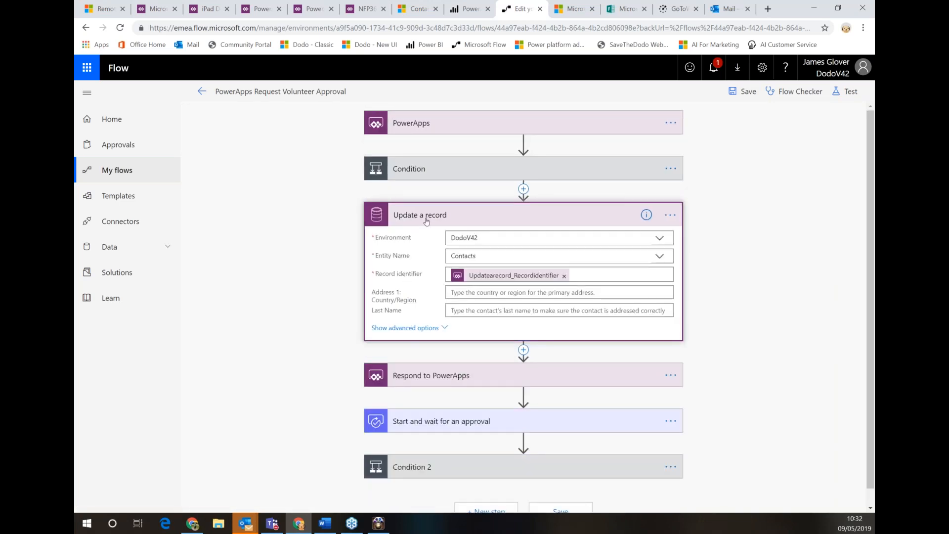
scroll(521, 292, "down", 1)
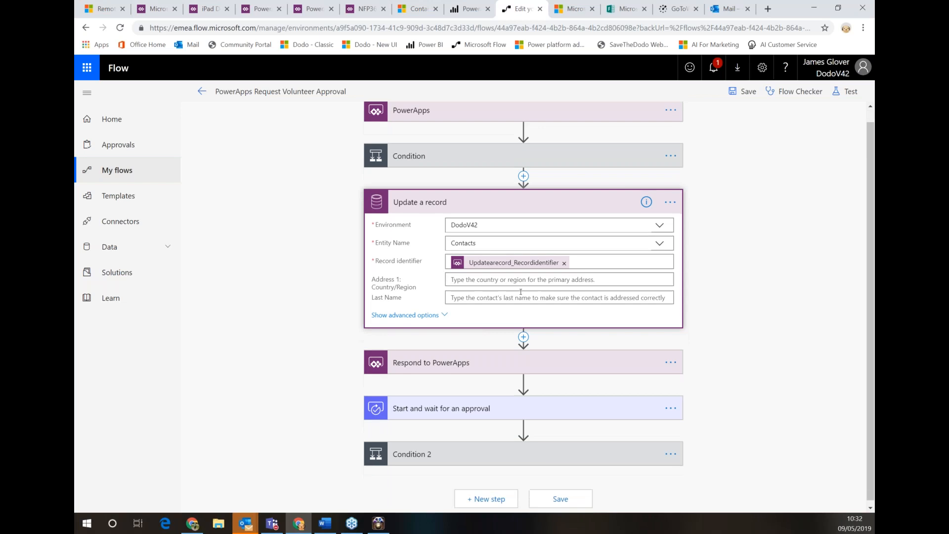
left_click(407, 310)
scroll(417, 301, "down", 15)
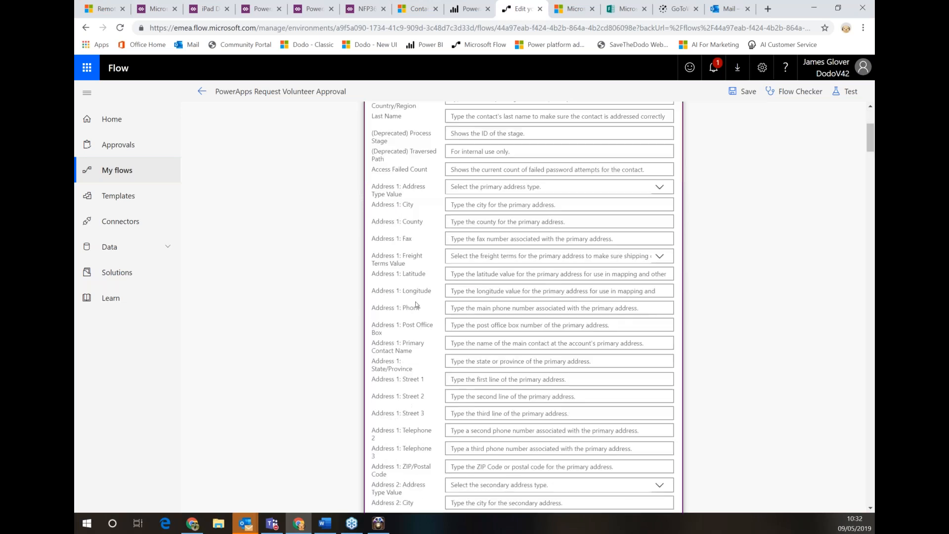
scroll(416, 304, "down", 20)
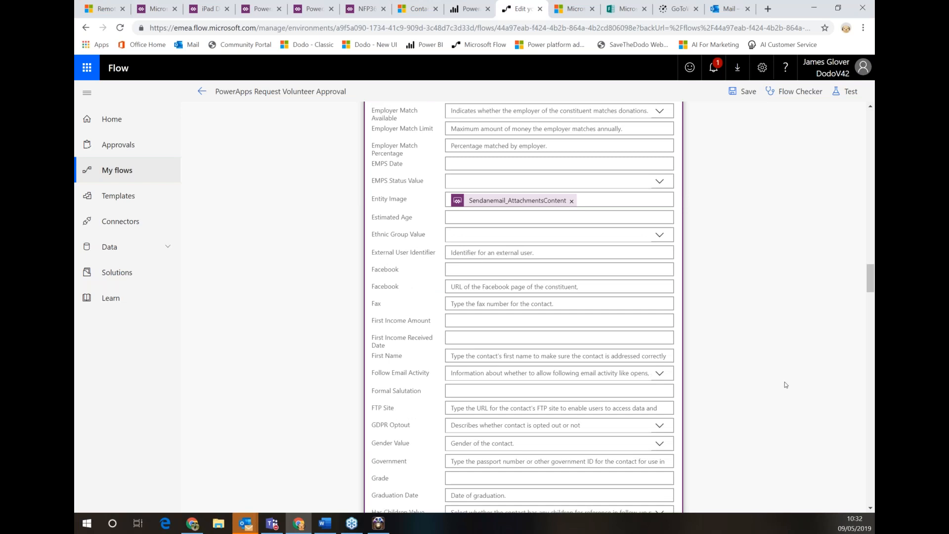
scroll(784, 382, "down", 15)
scroll(874, 377, "down", 10)
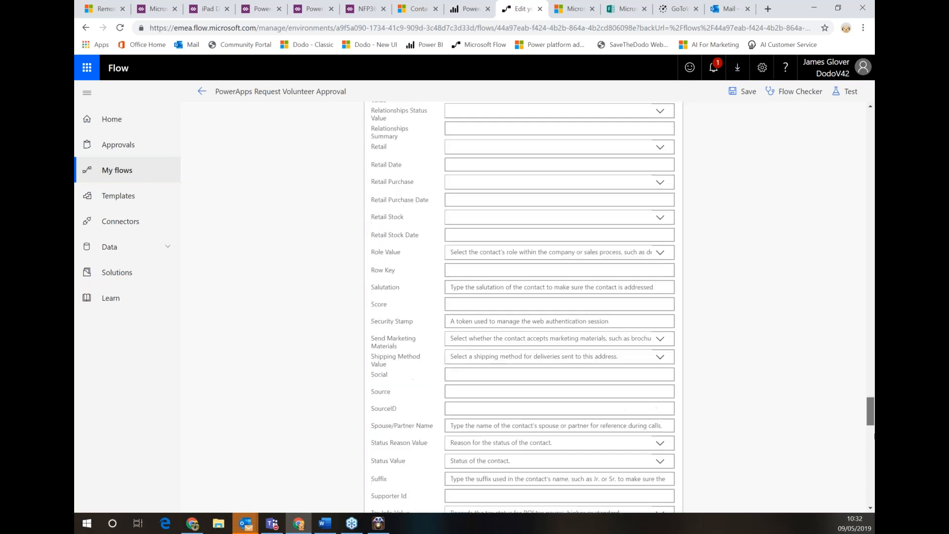
scroll(465, 396, "down", 8)
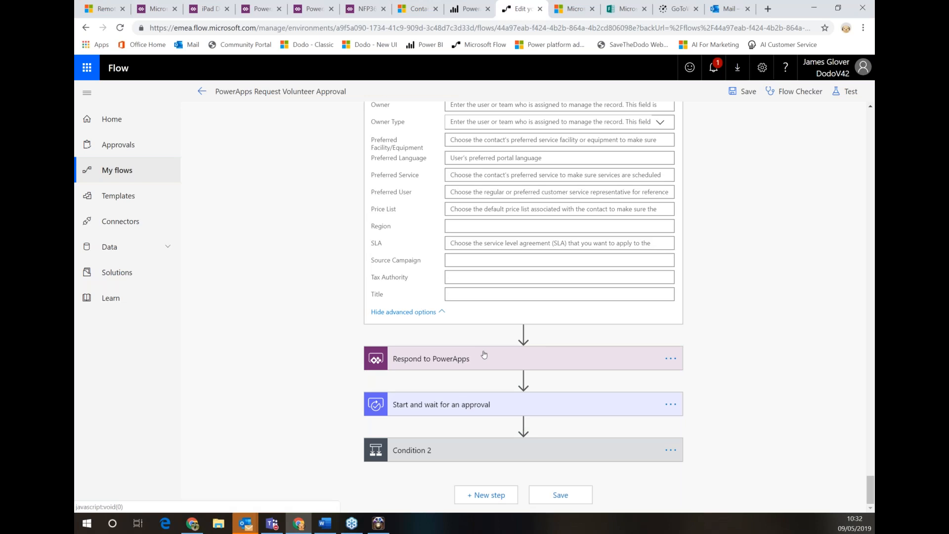
Expand the 'Please review Full Name for a new role' approval and Condition 2 (Response equals approve)
left_click(499, 404)
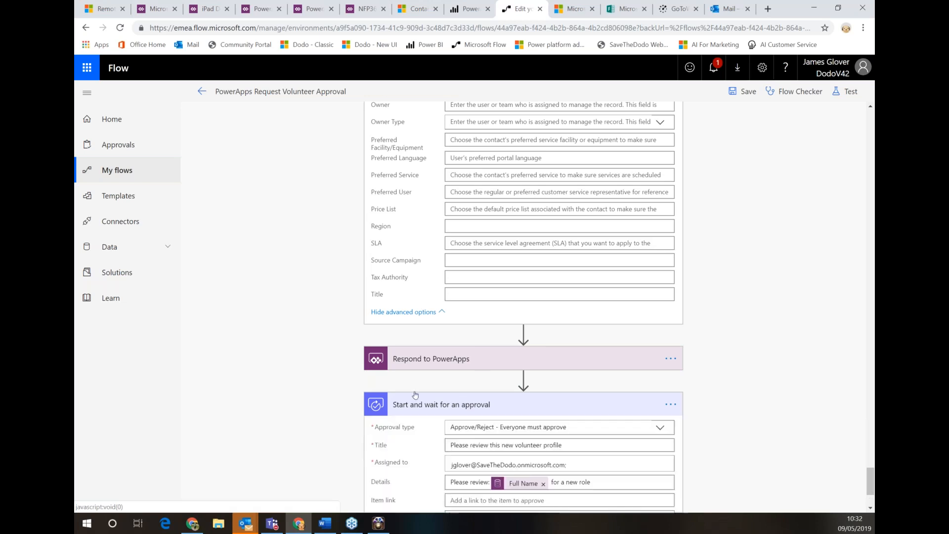
scroll(336, 440, "down", 2)
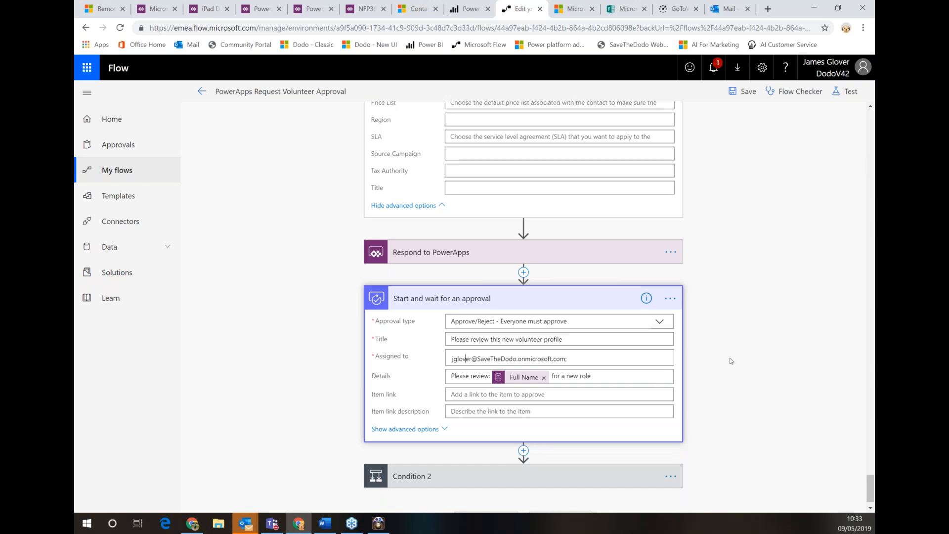
scroll(731, 360, "down", 1)
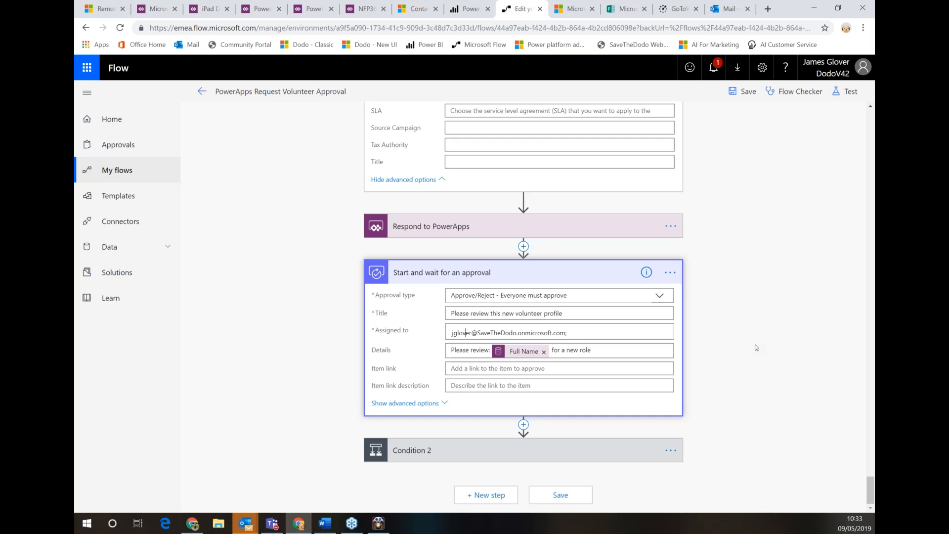
left_click(571, 461)
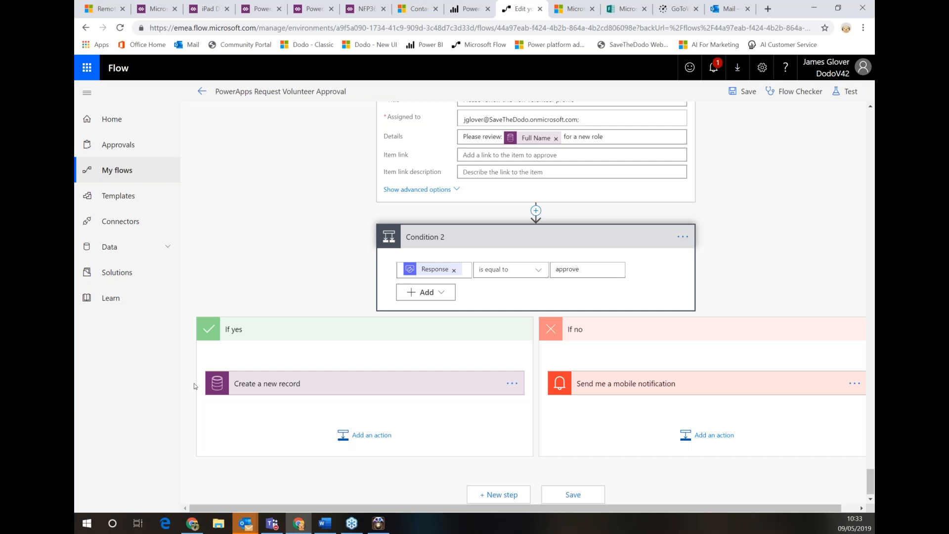
Add a Start and wait for an approval action of type Approve/Reject - First to respond
left_click(382, 434)
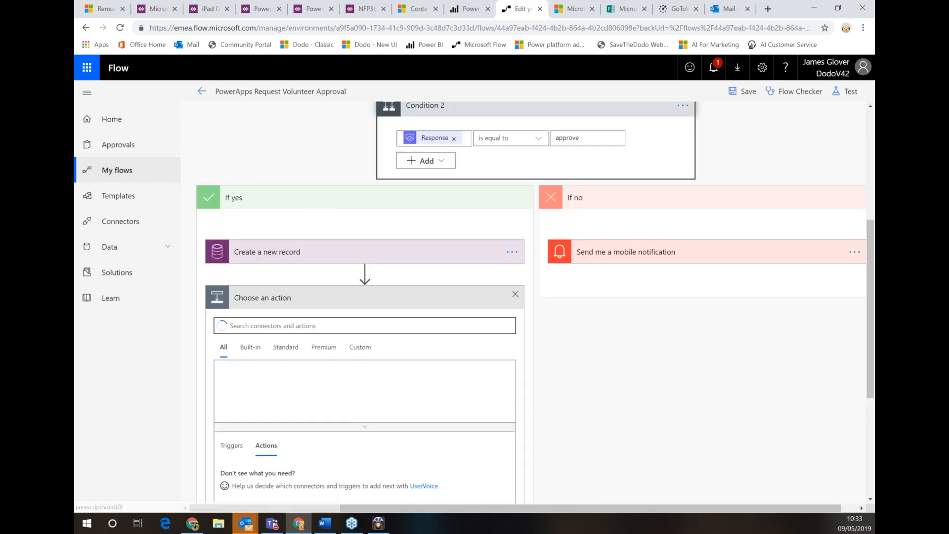
type("appr")
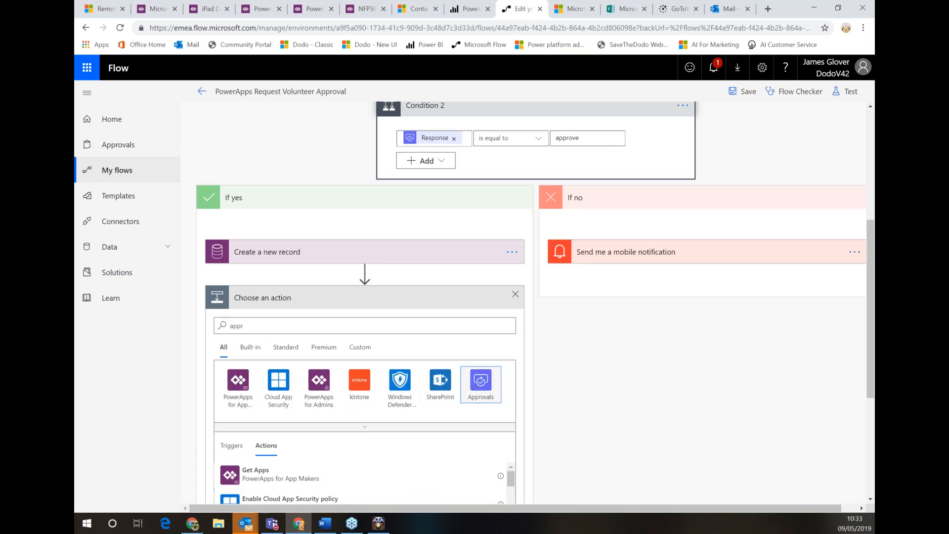
left_click(481, 382)
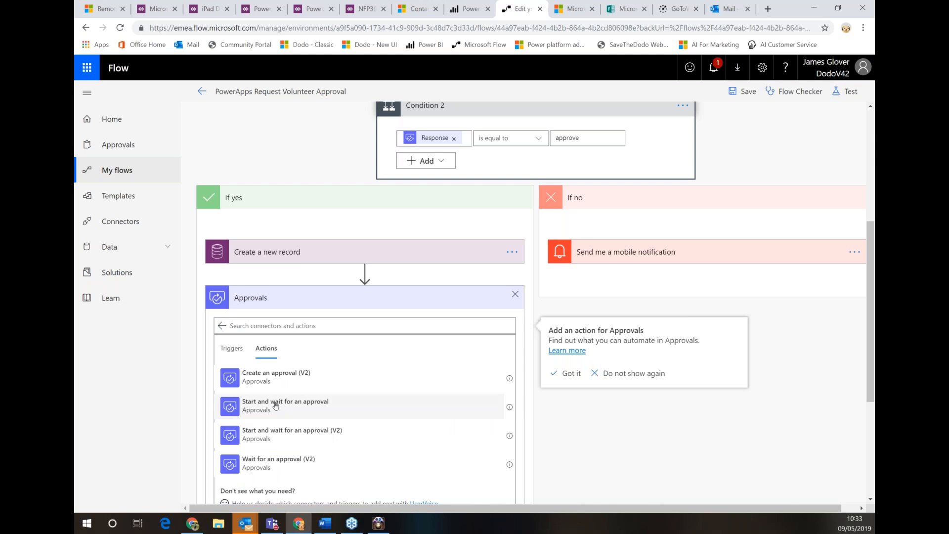
left_click(276, 405)
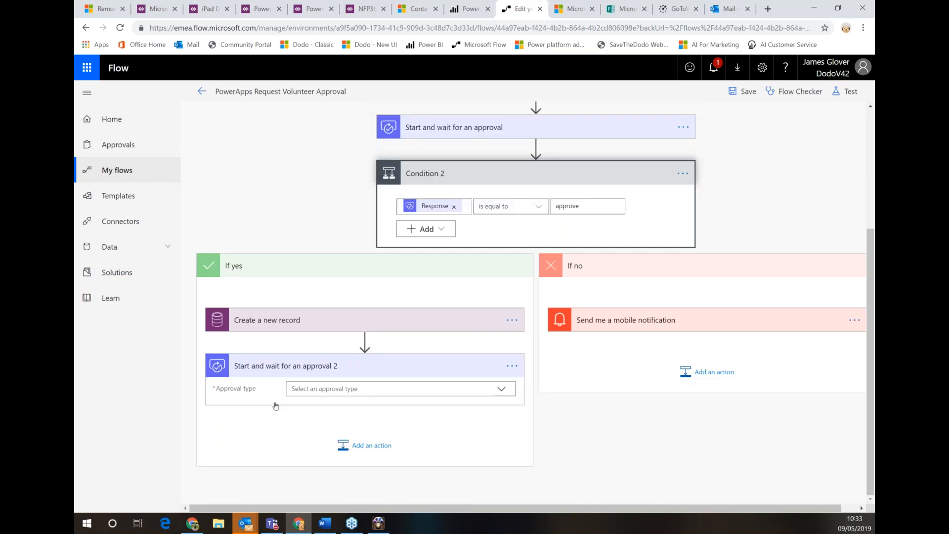
left_click(305, 370)
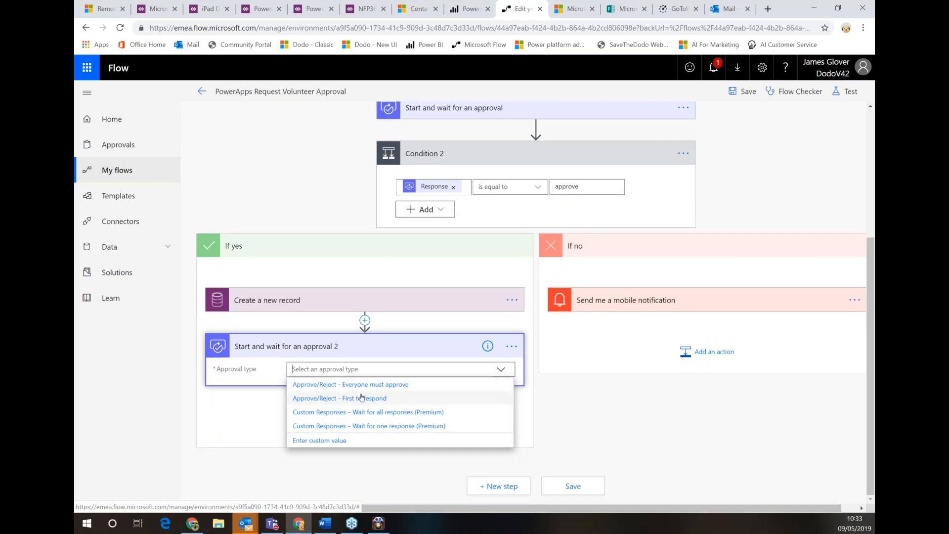
left_click(387, 398)
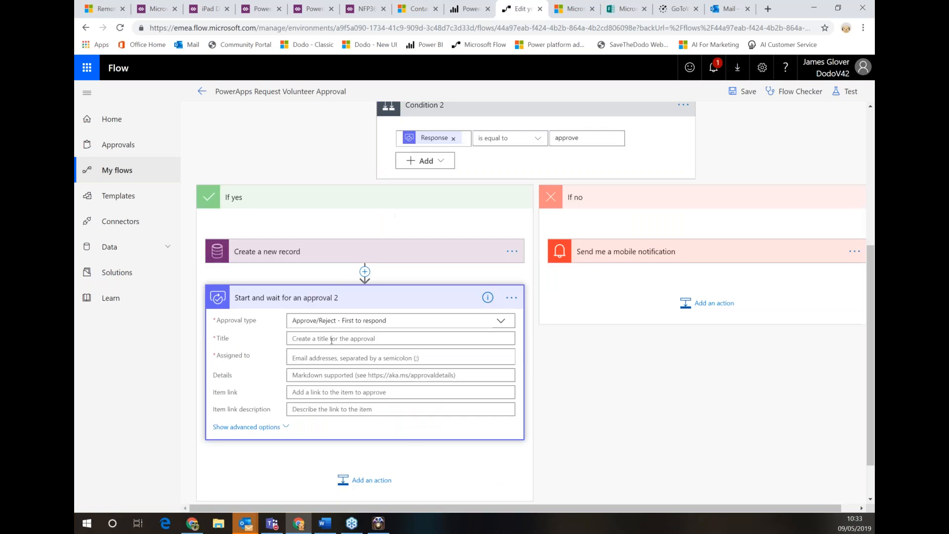
Title the approval 'Can HR approve' followed by the Full Name dynamic value
left_click(326, 338)
type("Can ")
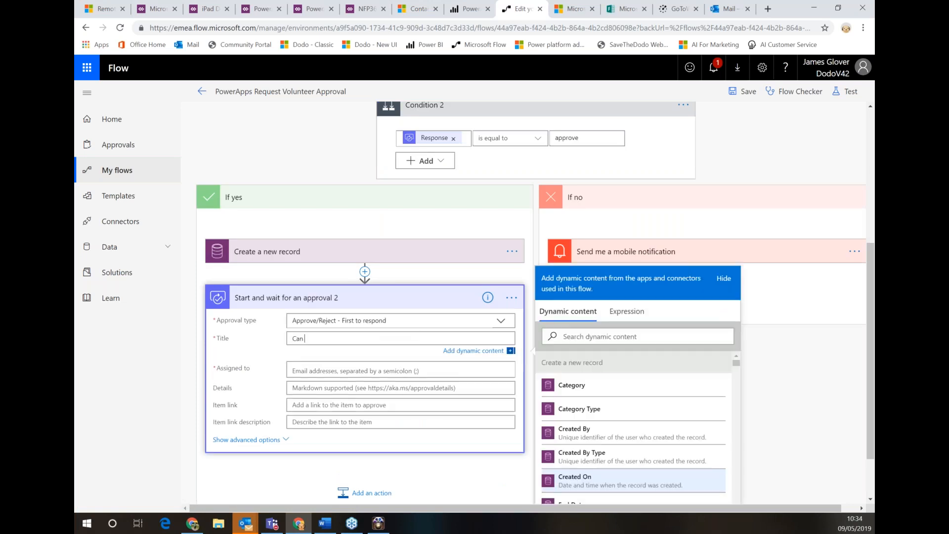
type("HR approve")
left_click(598, 336)
type("full")
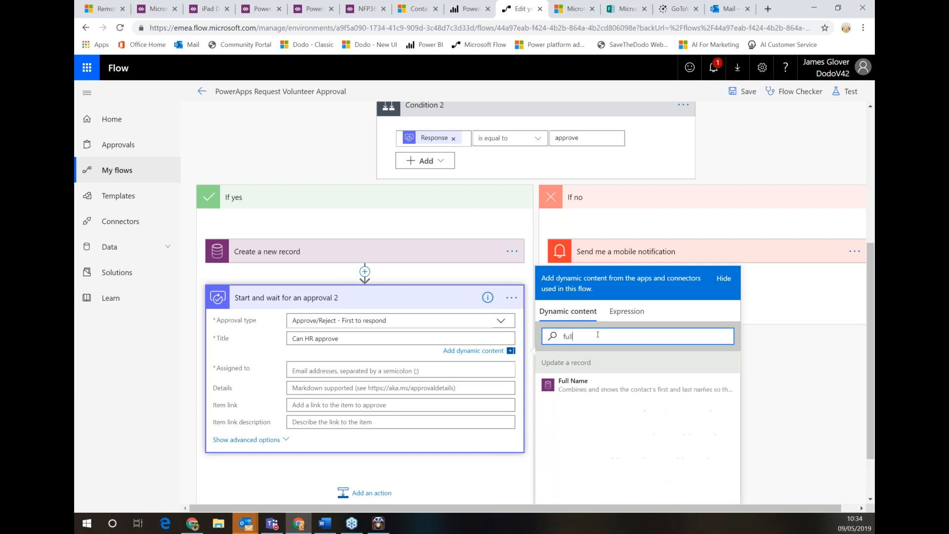
key("Tab")
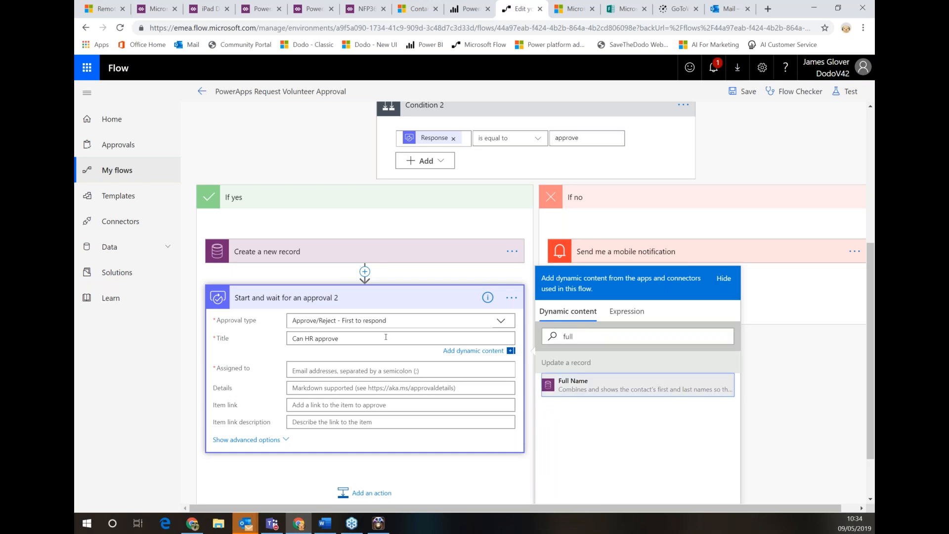
key("Return")
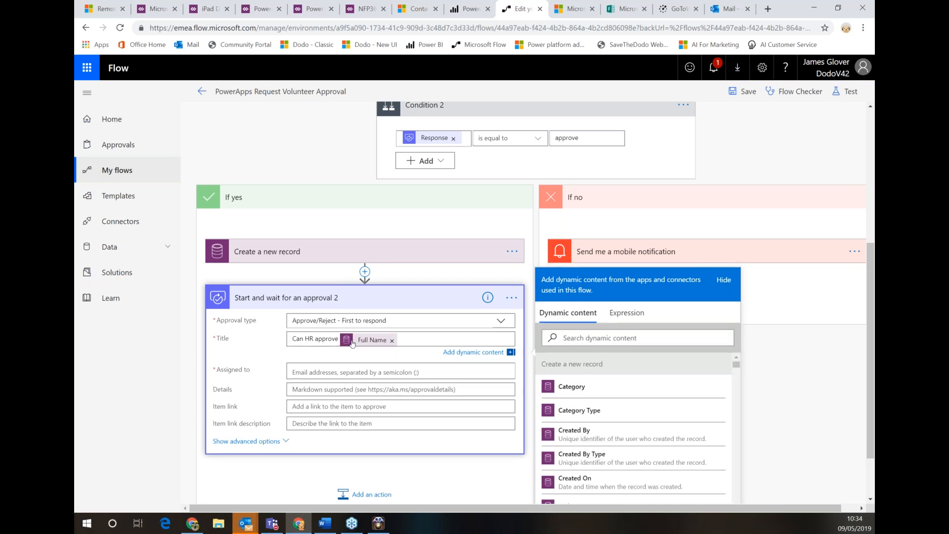
Assign the approval to the HR person, add details 'can you review please', and save the flow
left_click(360, 374)
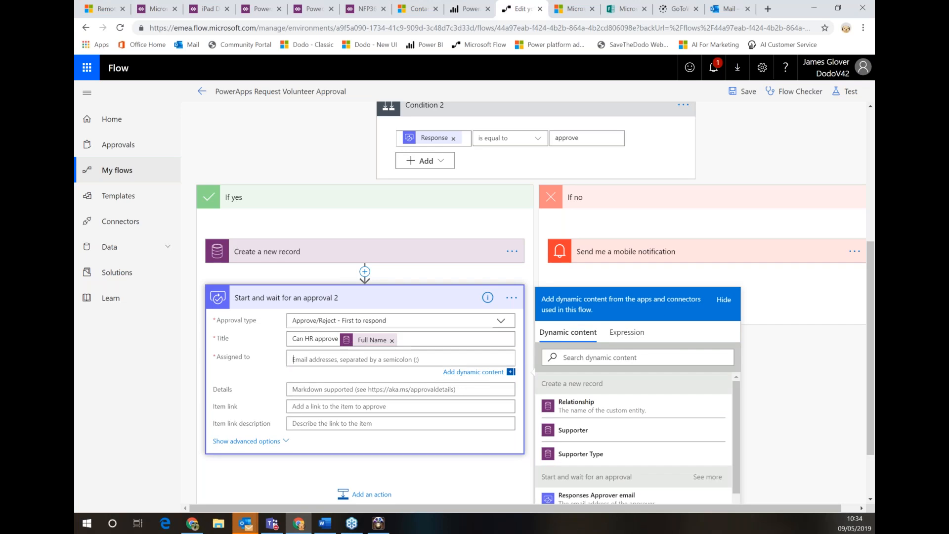
type("gevita")
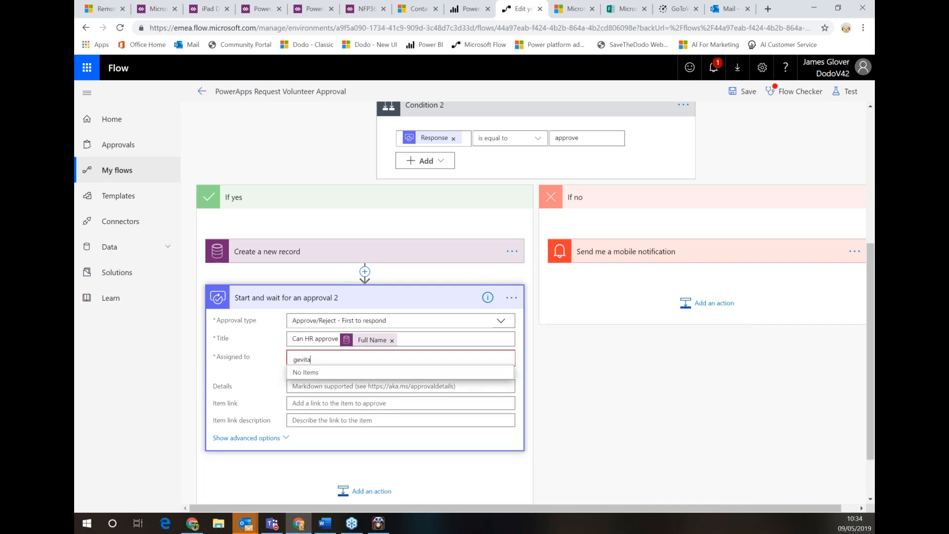
key("BackSpace")
key("BackSpace")
key("BackSpace")
key("BackSpace")
key("BackSpace")
type("dev")
left_click(330, 374)
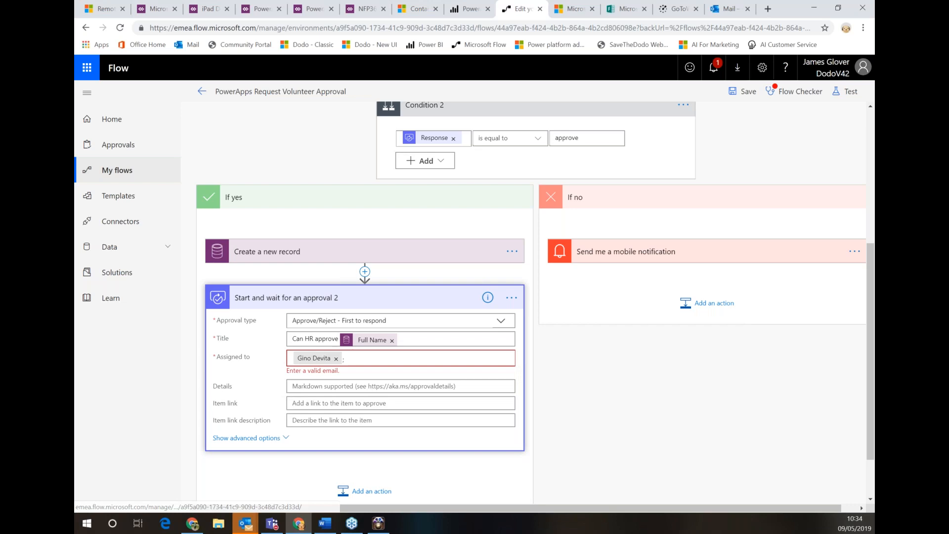
left_click(332, 385)
type("can you re")
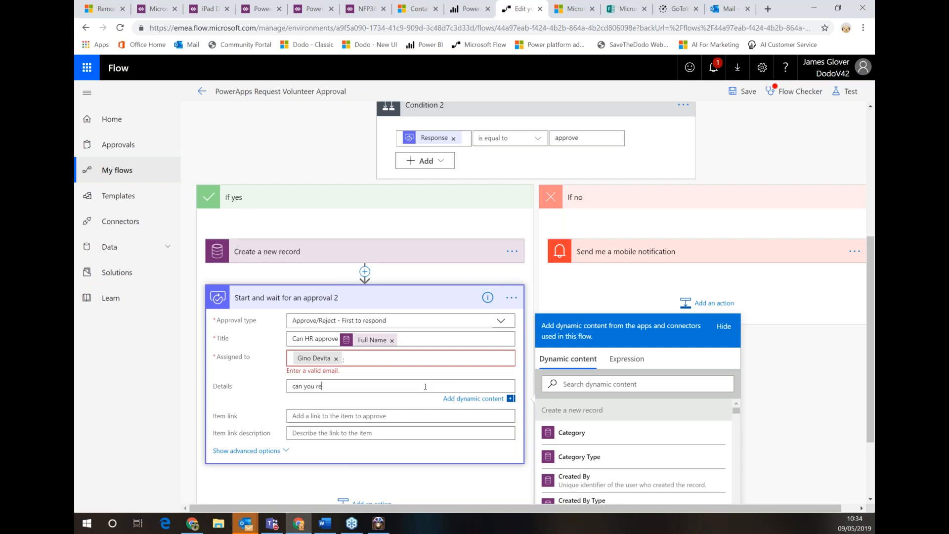
type("view please")
left_click(751, 93)
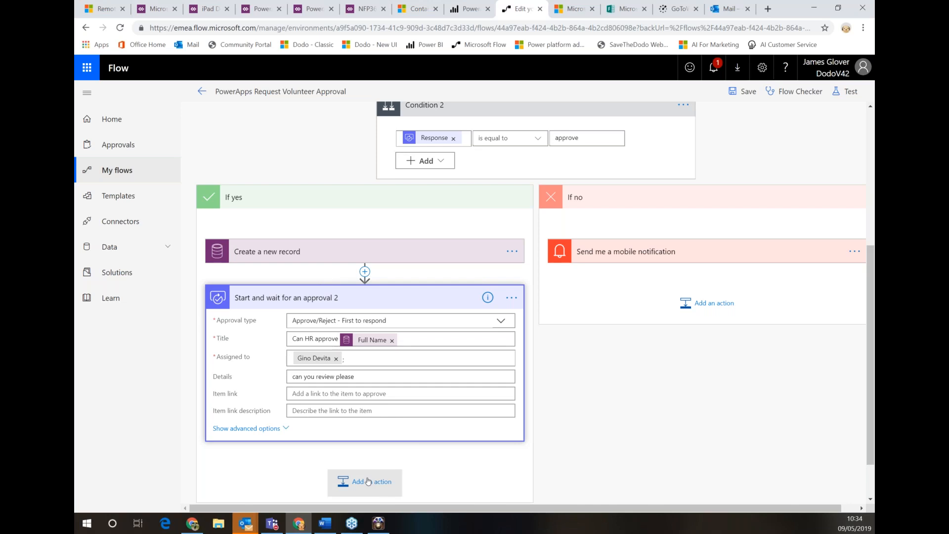
left_click(368, 480)
Add Condition 3 after the HR approval, comparing that approval's Response
left_click(235, 426)
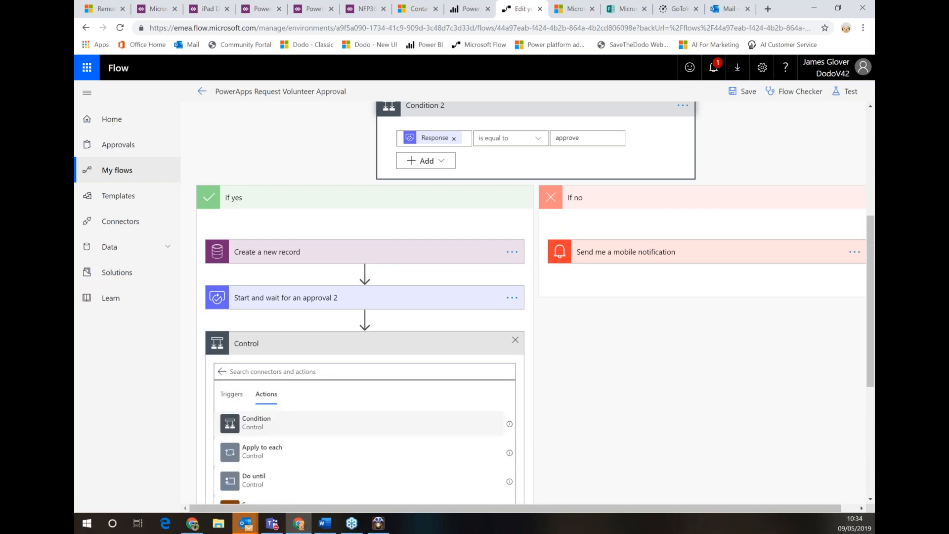
left_click(256, 423)
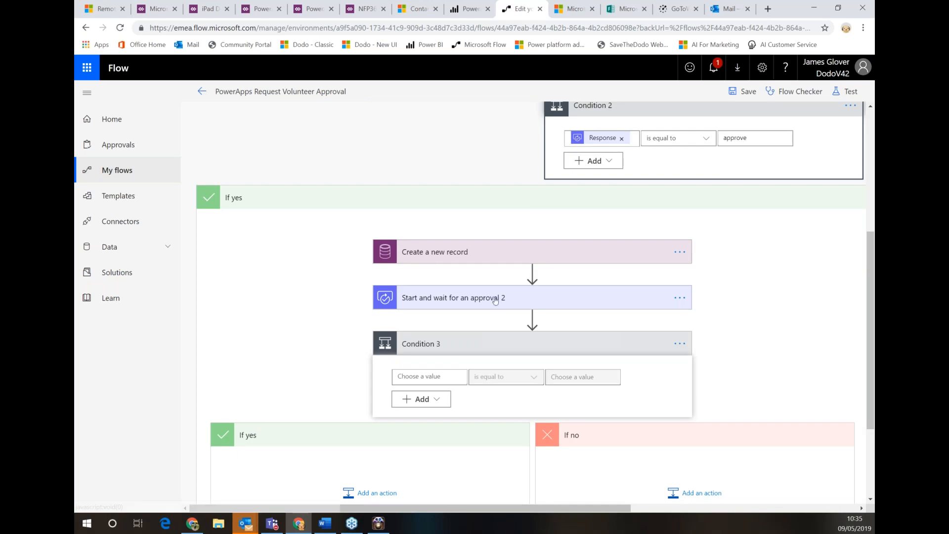
left_click(433, 378)
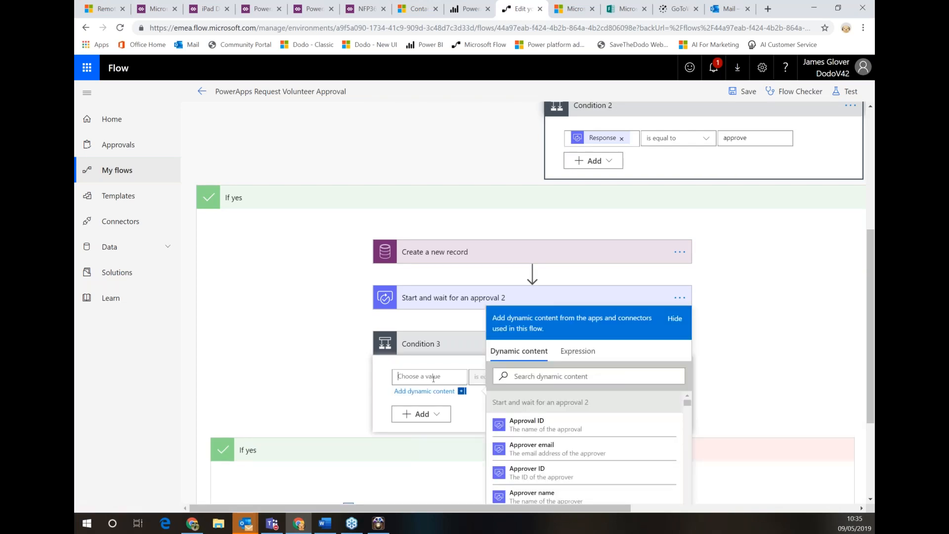
scroll(591, 432, "down", 2)
scroll(591, 433, "down", 1)
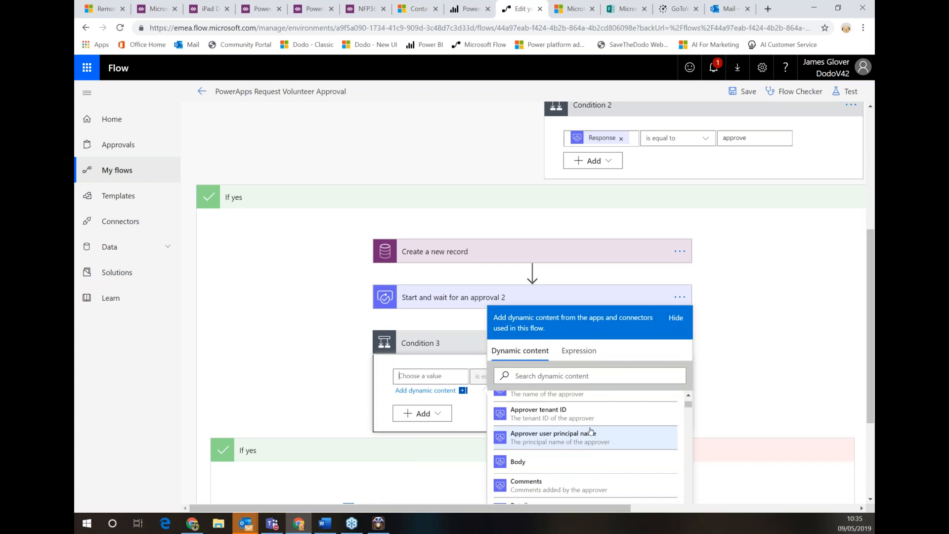
scroll(590, 431, "down", 1)
scroll(591, 431, "down", 2)
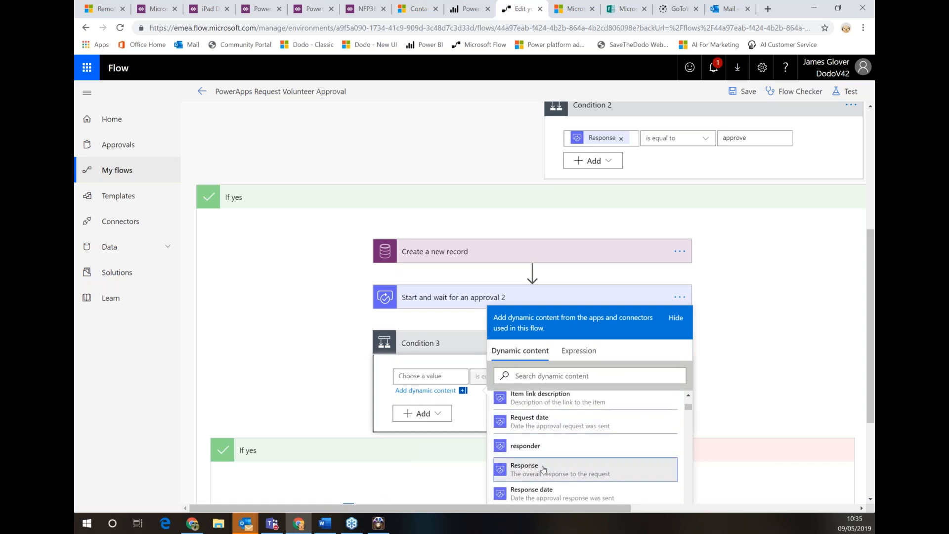
left_click(543, 469)
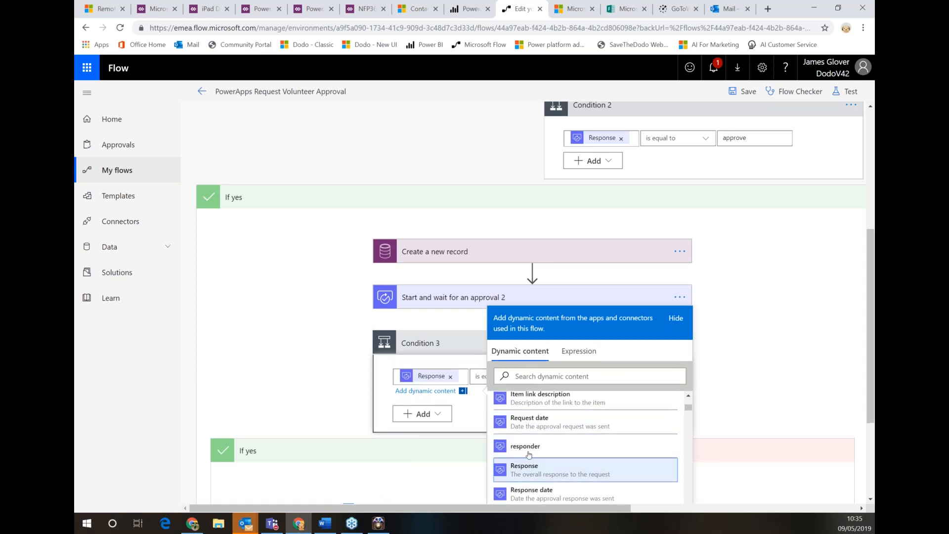
Set Condition 3's comparison value to 'approve'
left_click(429, 369)
left_click(587, 377)
type("ap")
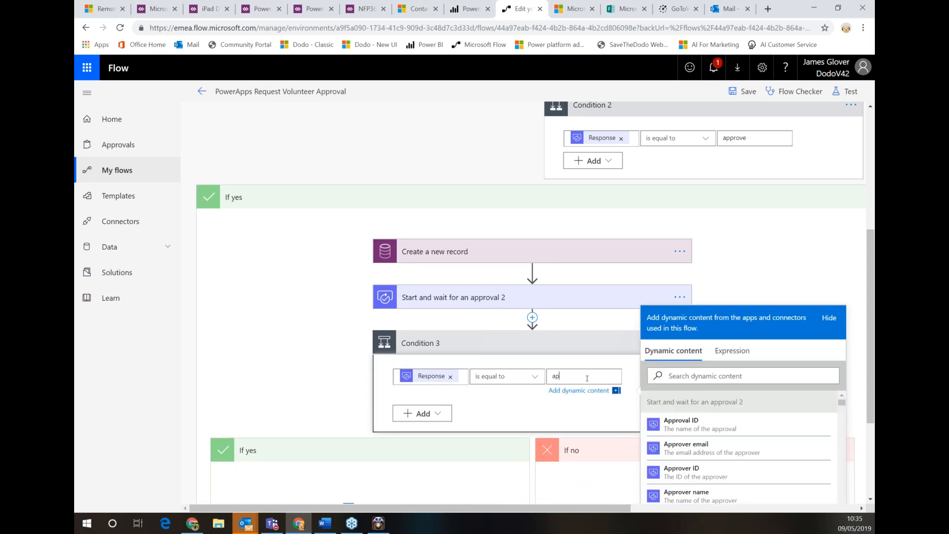
type("prove")
left_click(267, 390)
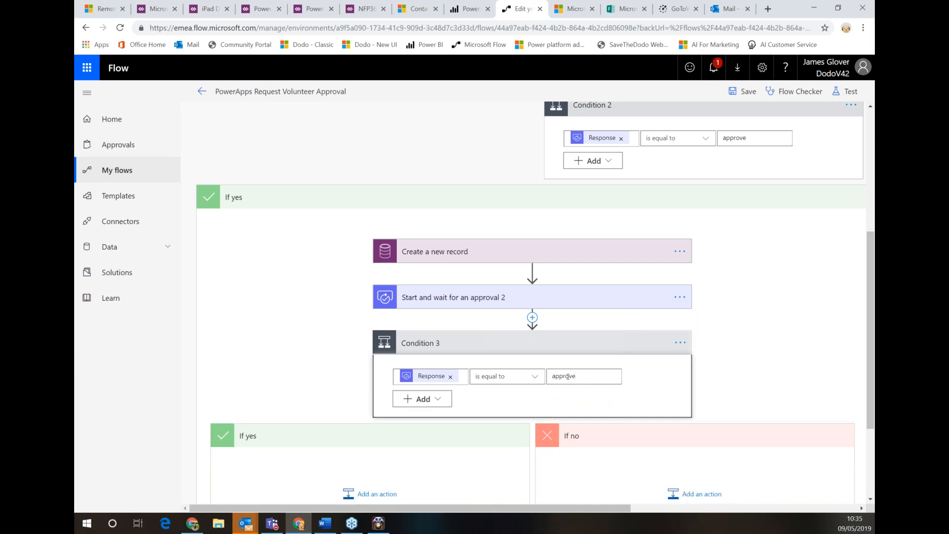
scroll(365, 462, "down", 2)
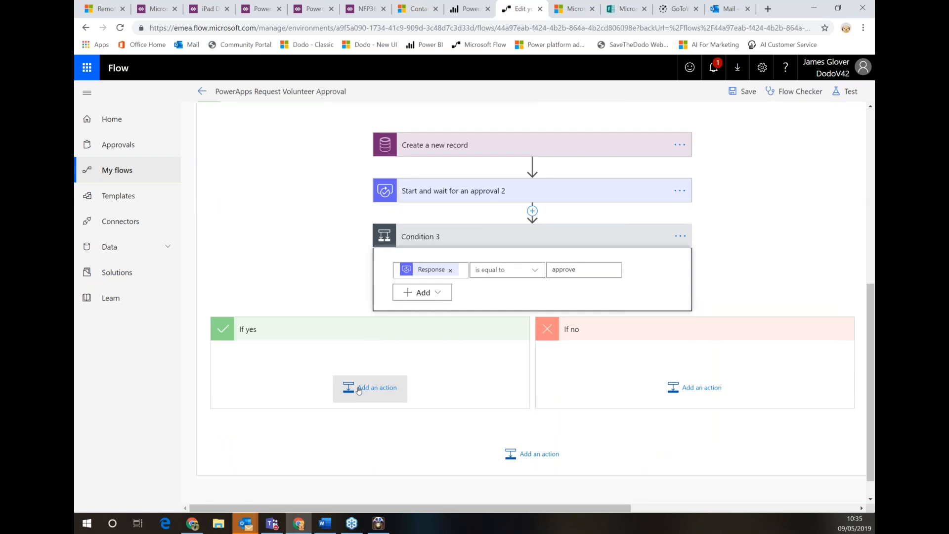
left_click(360, 391)
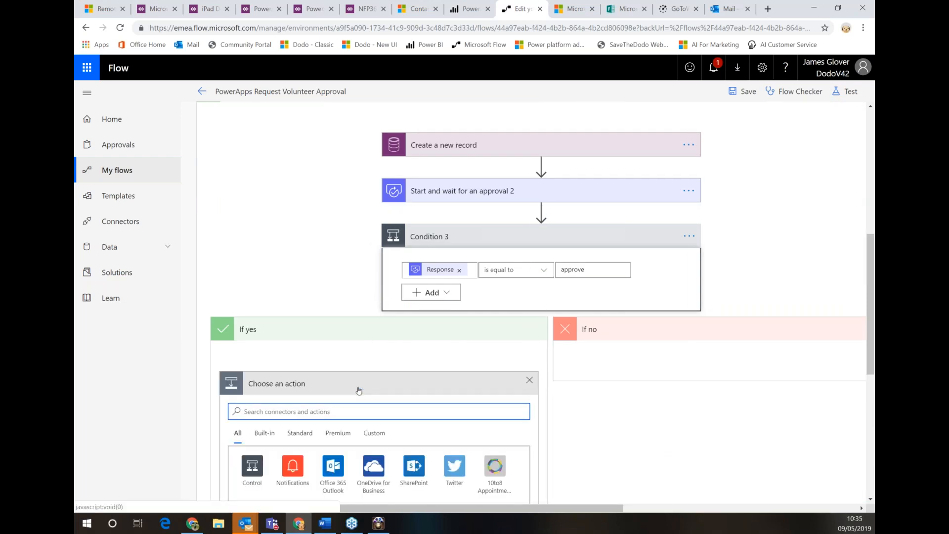
Browse the SharePoint connector's actions, then return to the full Choose an action list
scroll(359, 391, "down", 4)
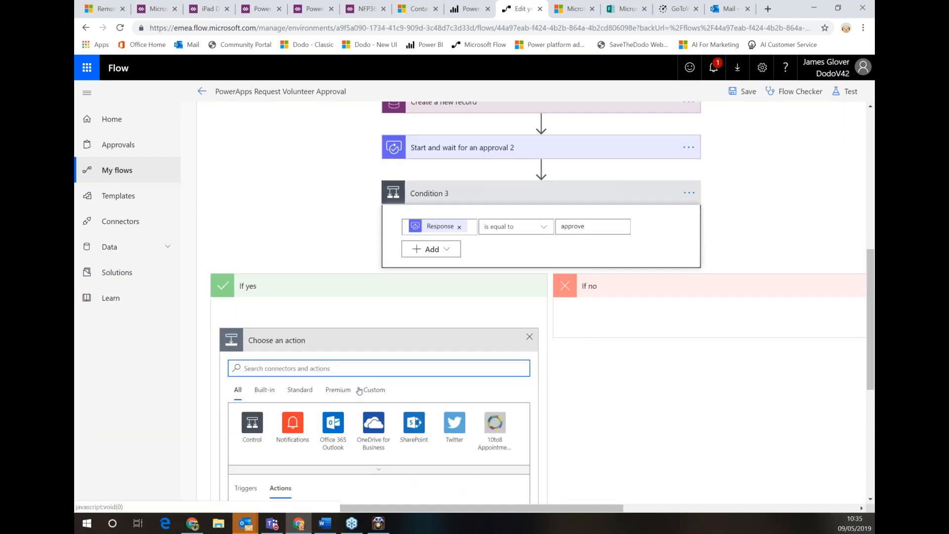
scroll(356, 296, "down", 3)
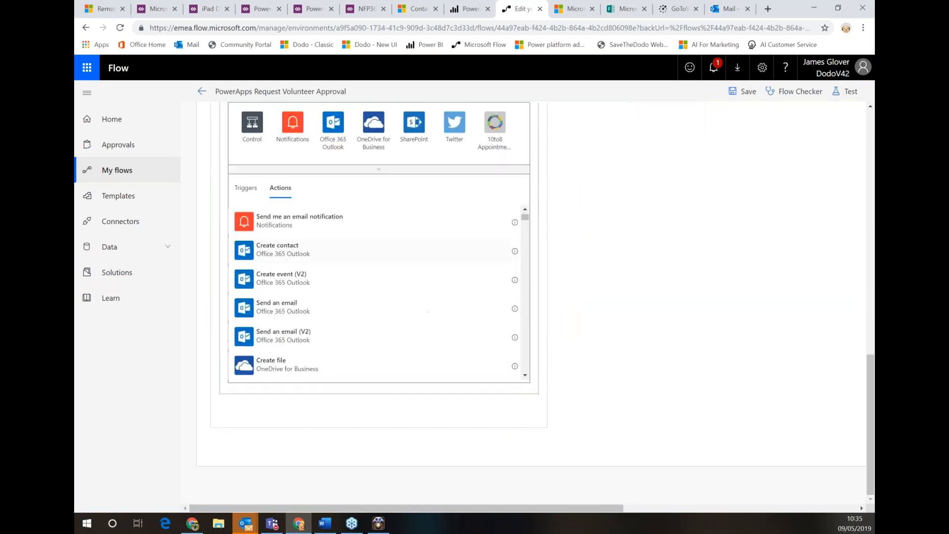
scroll(356, 296, "up", 2)
scroll(347, 271, "up", 3)
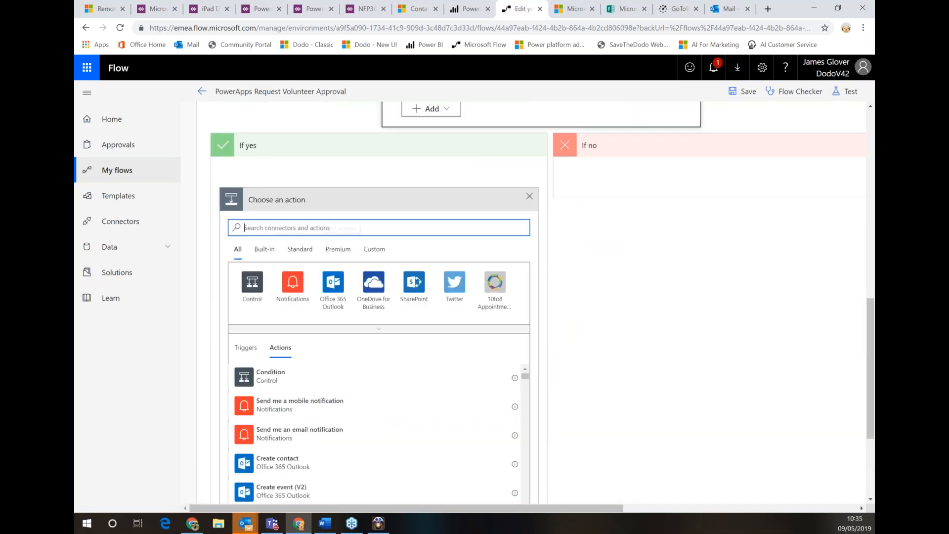
left_click(414, 283)
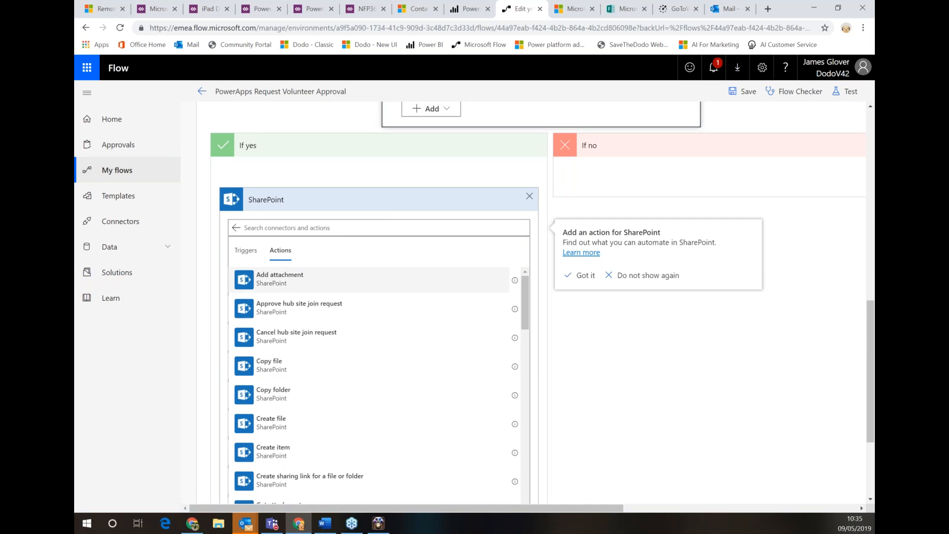
left_click(235, 228)
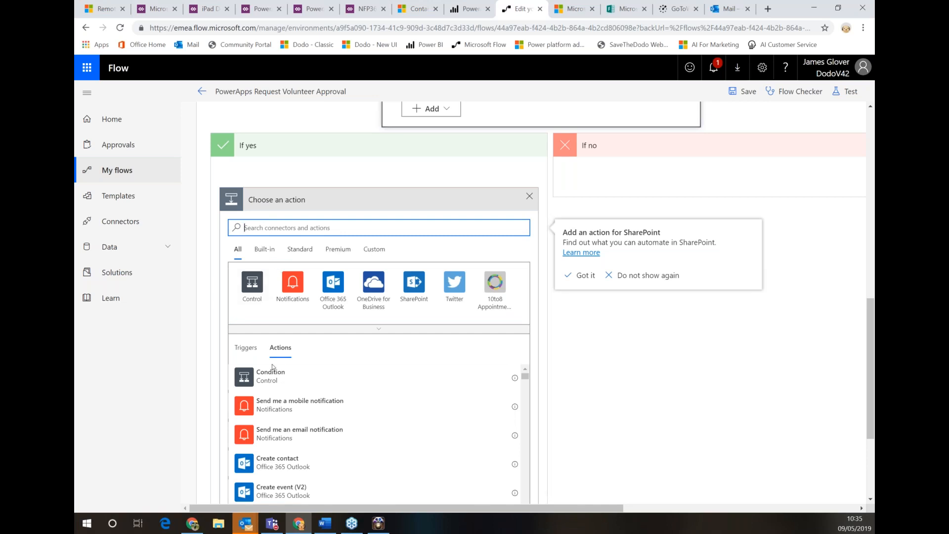
scroll(310, 393, "down", 5)
scroll(311, 393, "down", 10)
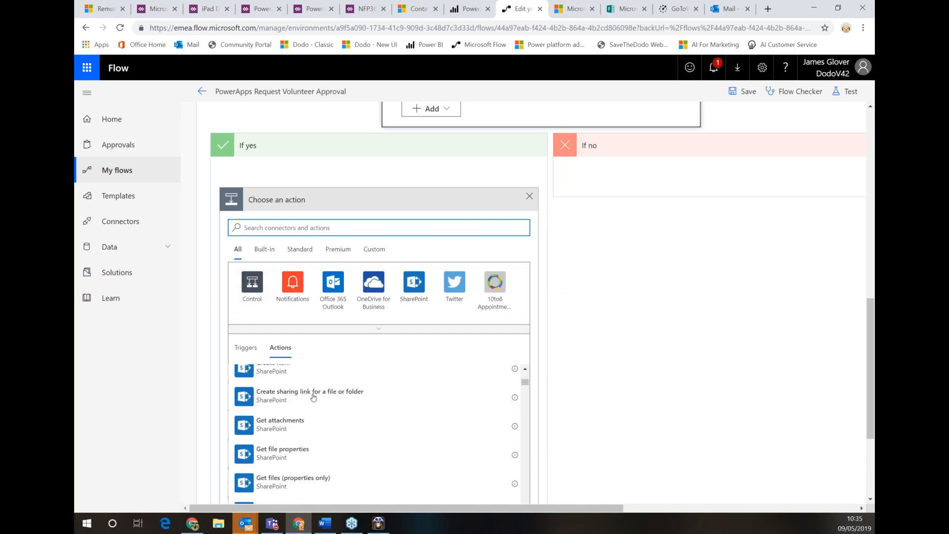
scroll(277, 215, "up", 10)
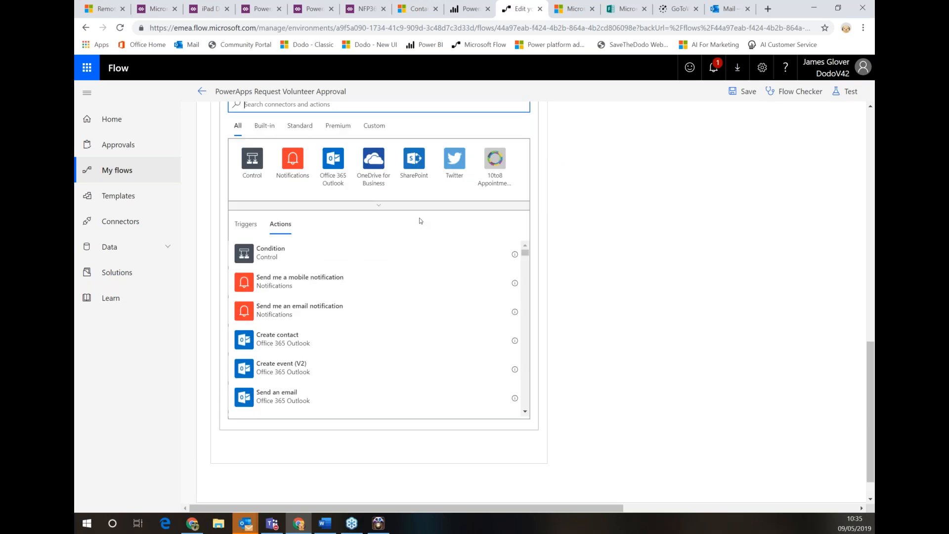
Search the action picker for goog, sales and http, then back out toward leaving the editor
type("goog")
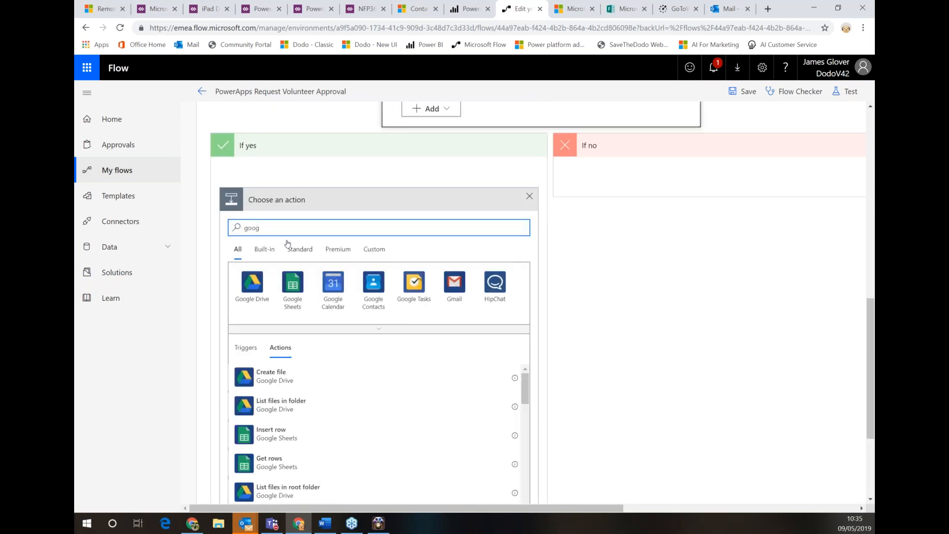
double_click(270, 230)
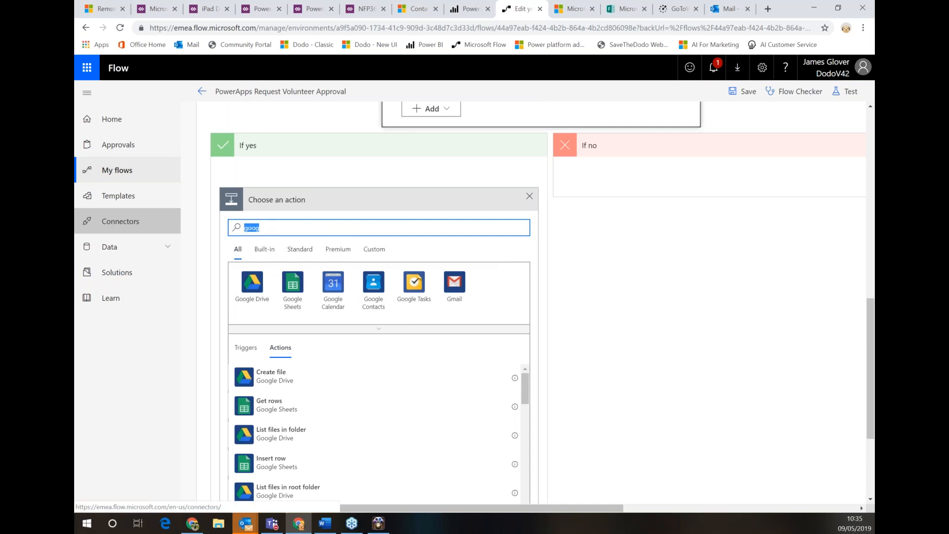
type("slaes")
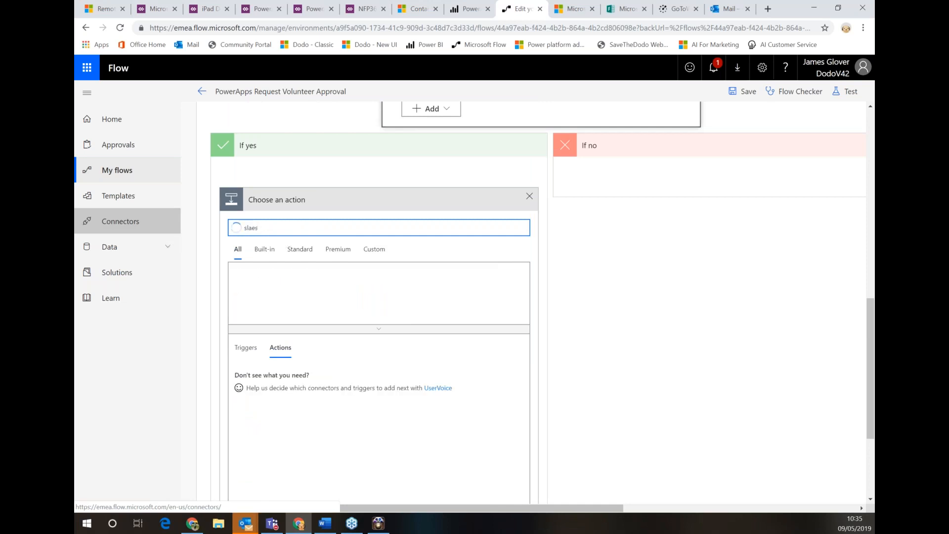
key("BackSpace")
key("BackSpace")
key("BackSpace")
key("BackSpace")
type("ales")
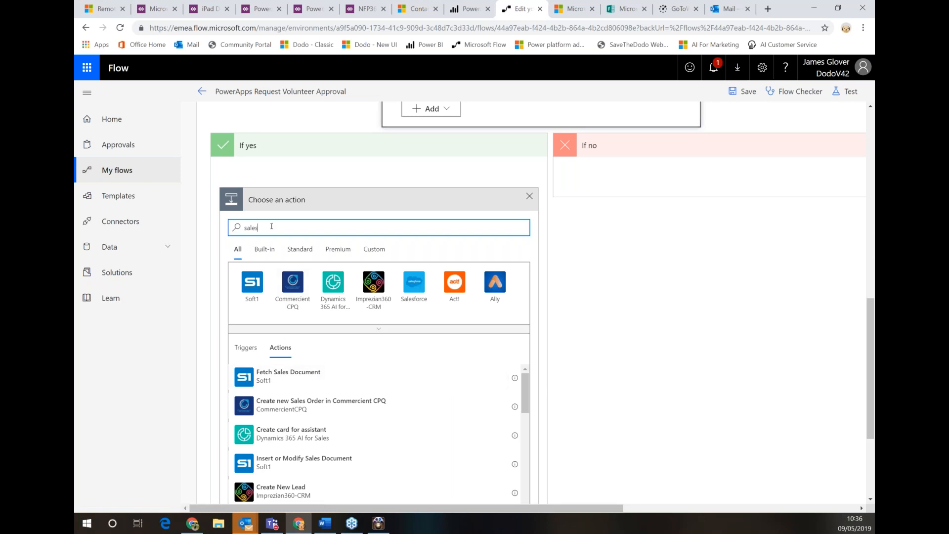
double_click(251, 228)
type("httpsd")
key("BackSpace")
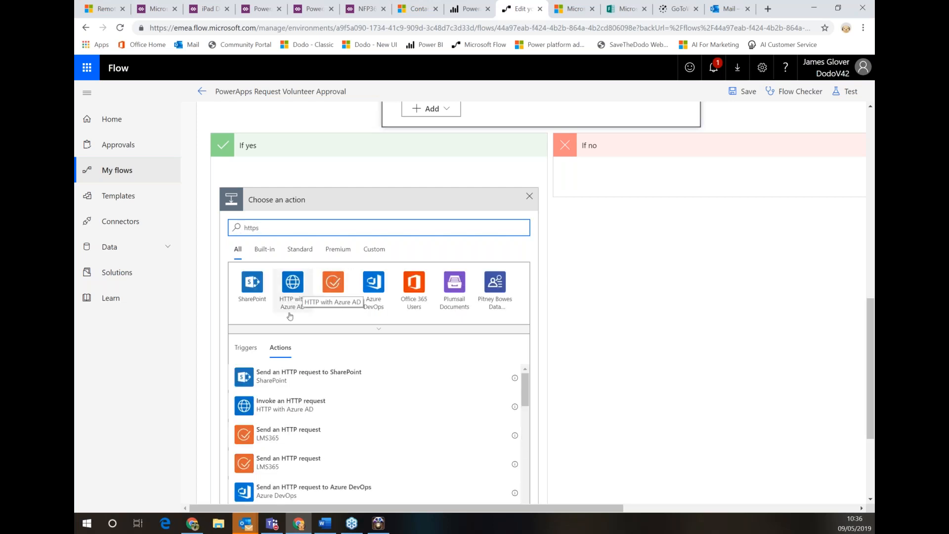
key("BackSpace")
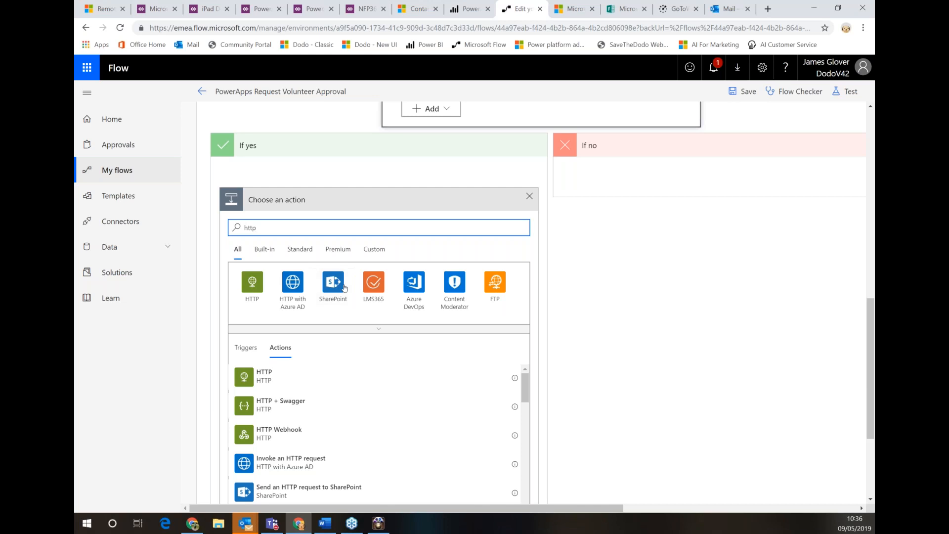
left_click(202, 94)
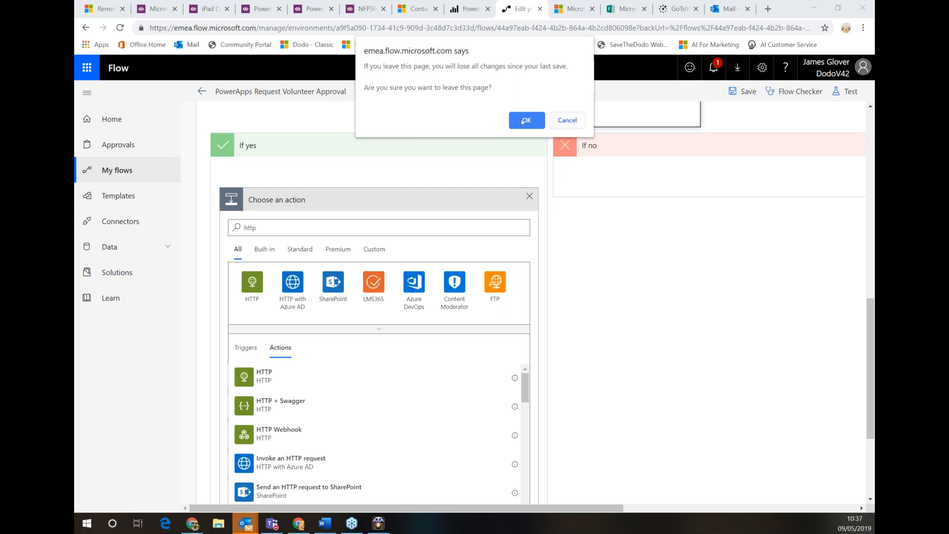
Cancel the leave warning, then go to Connectors and confirm leaving the unsaved flow
left_click(566, 120)
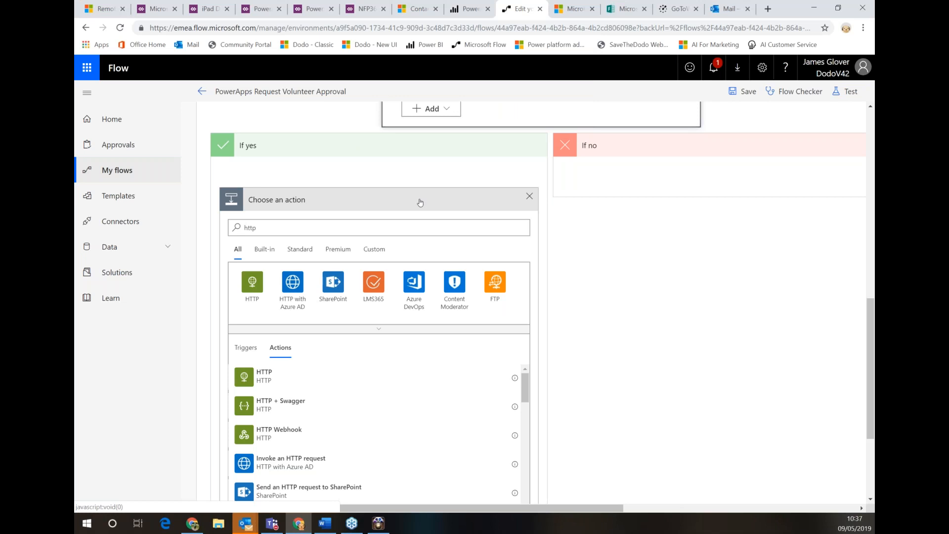
left_click(128, 236)
left_click(518, 97)
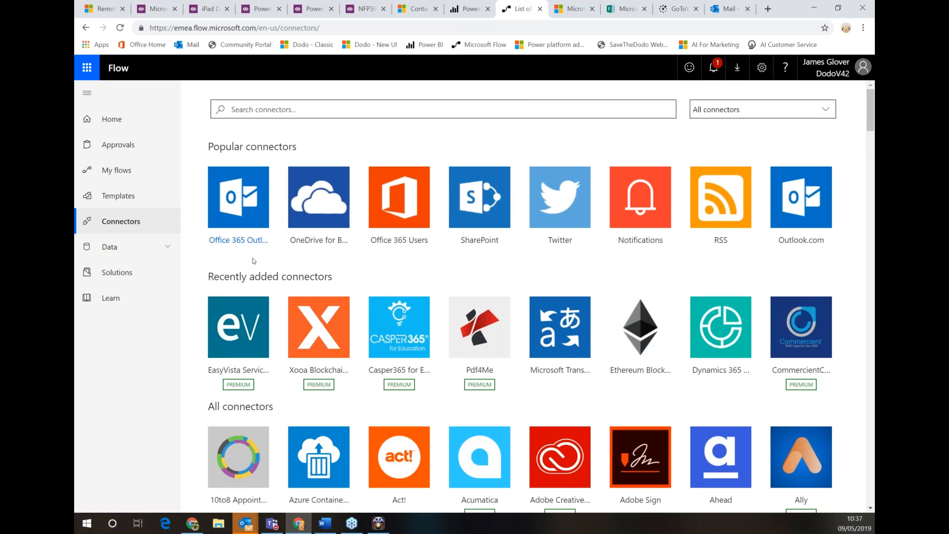
Open Data > Gateways to see that no gateway can be installed here
left_click(148, 247)
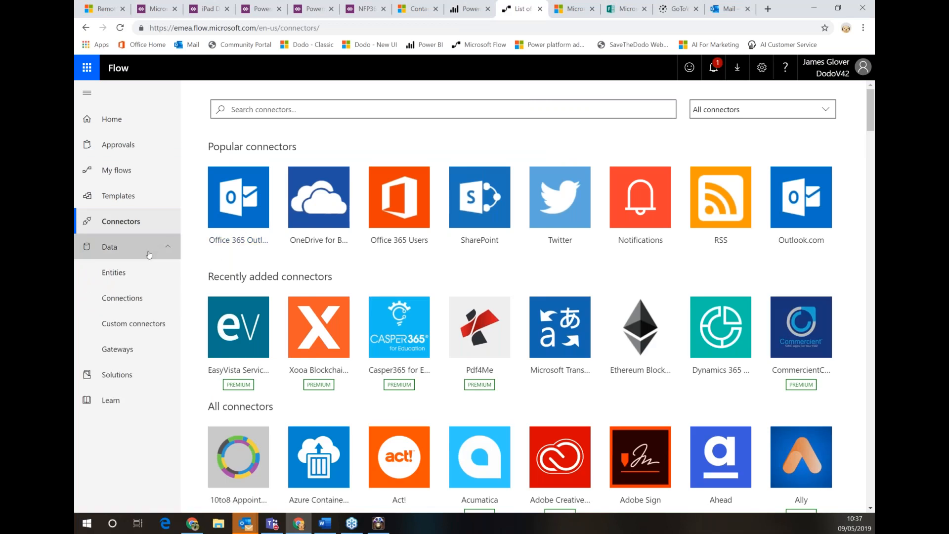
left_click(137, 350)
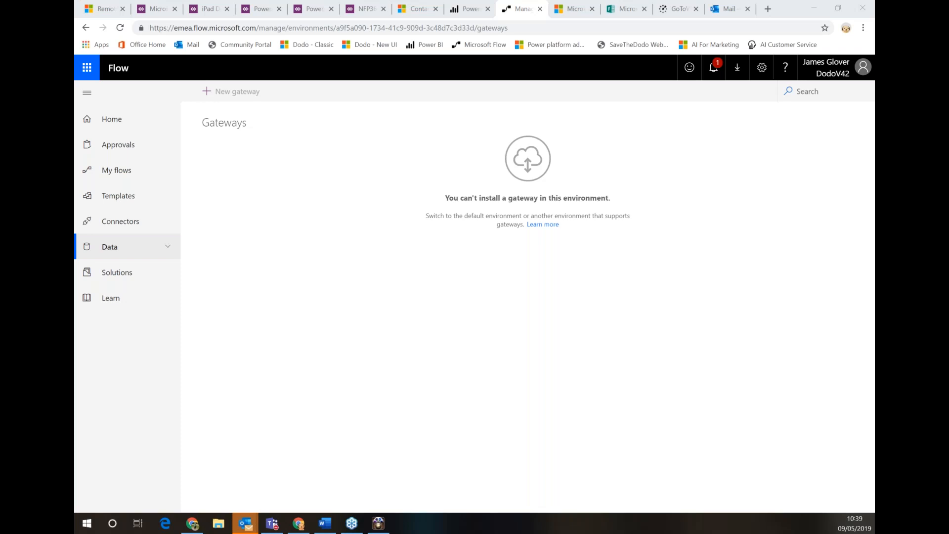
Visit Home, check the account's environments list, then open the Solutions page
left_click(139, 128)
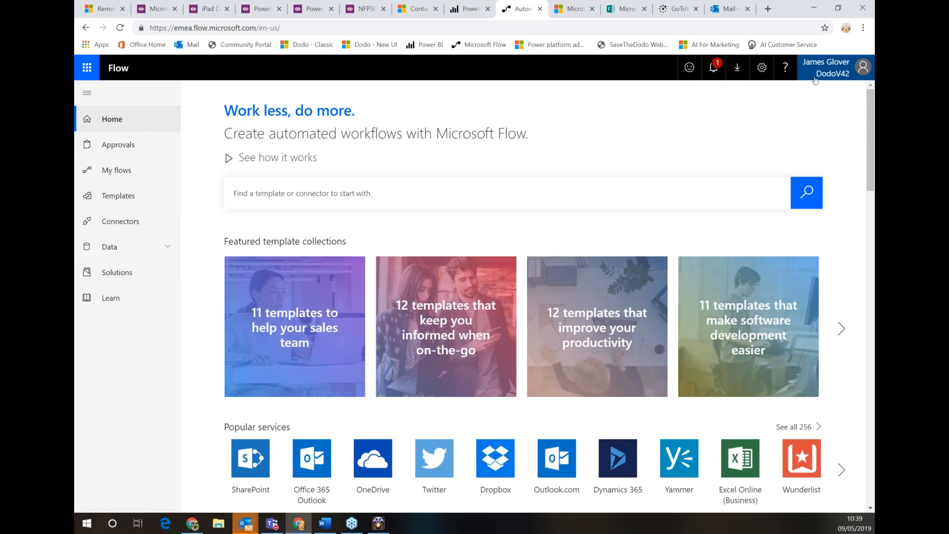
left_click(840, 79)
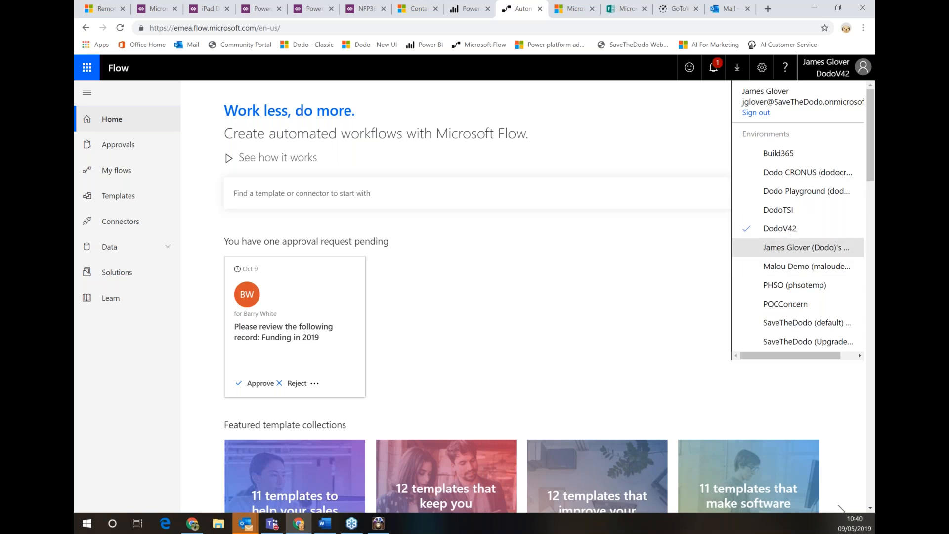
left_click(837, 74)
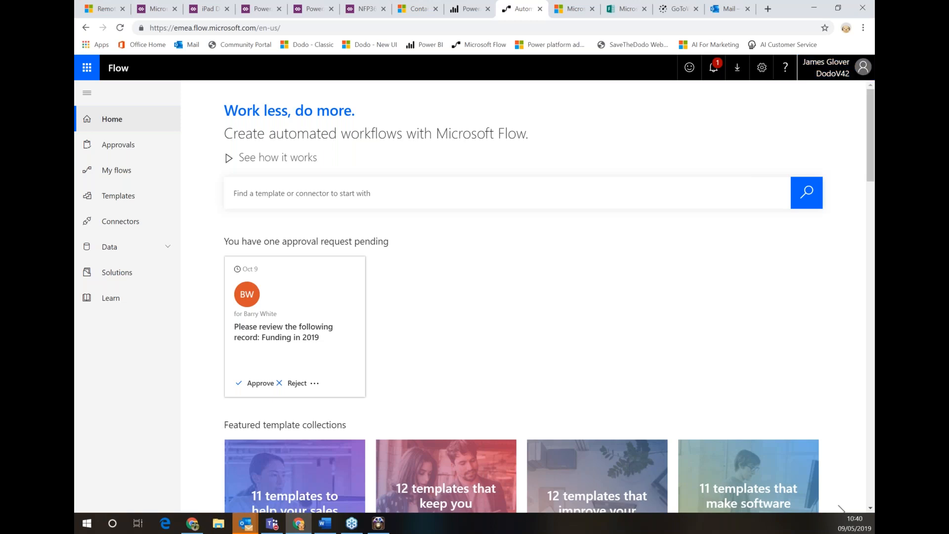
left_click(117, 272)
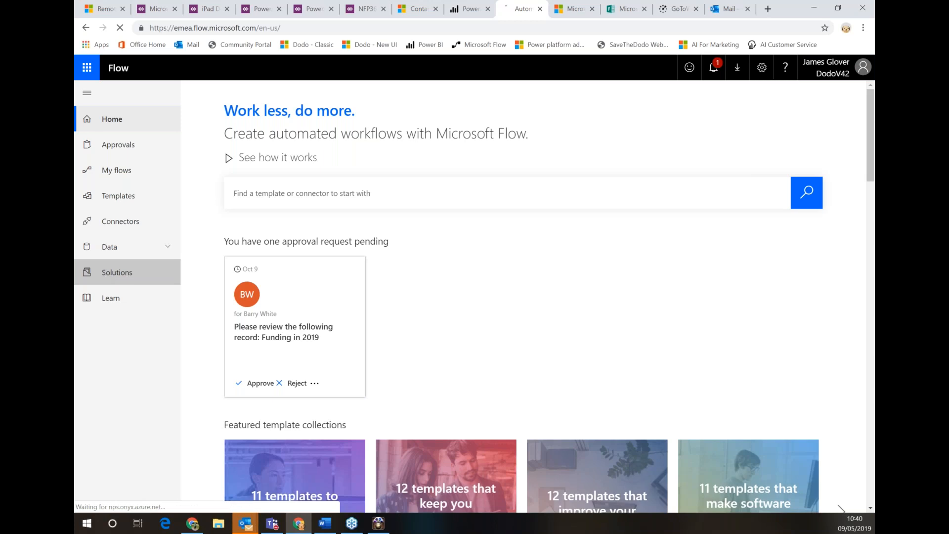